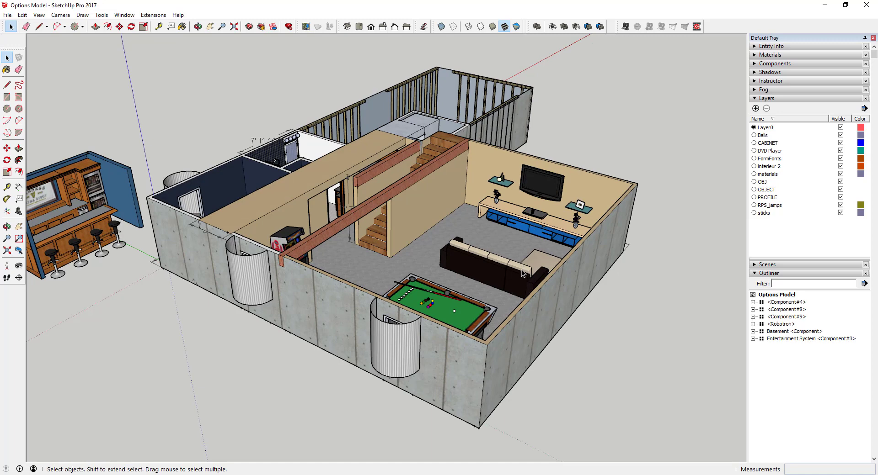
- Examine the furnished basement and the separate bar from several angles and distances
{"action": "scroll", "coordinate": [504, 283], "scroll_direction": "up", "scroll_amount": 2}
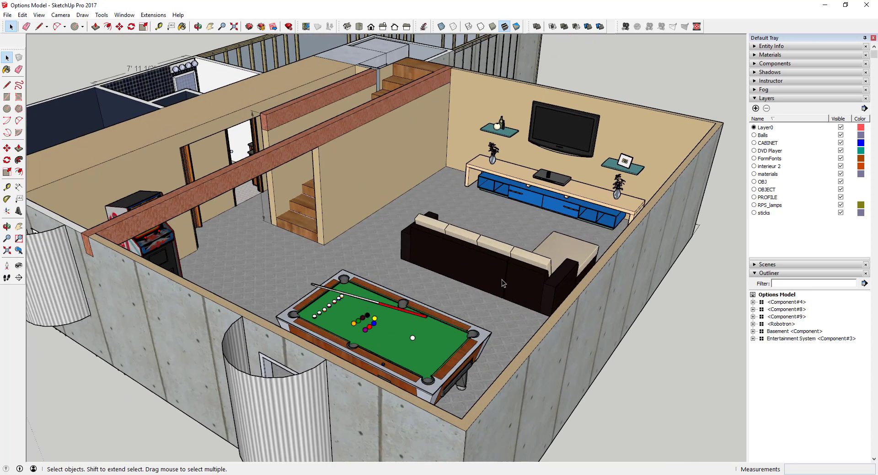
{"action": "scroll", "coordinate": [501, 284], "scroll_direction": "down", "scroll_amount": 4}
{"action": "middle_click_drag", "start_coordinate": [502, 284], "coordinate": [479, 273]}
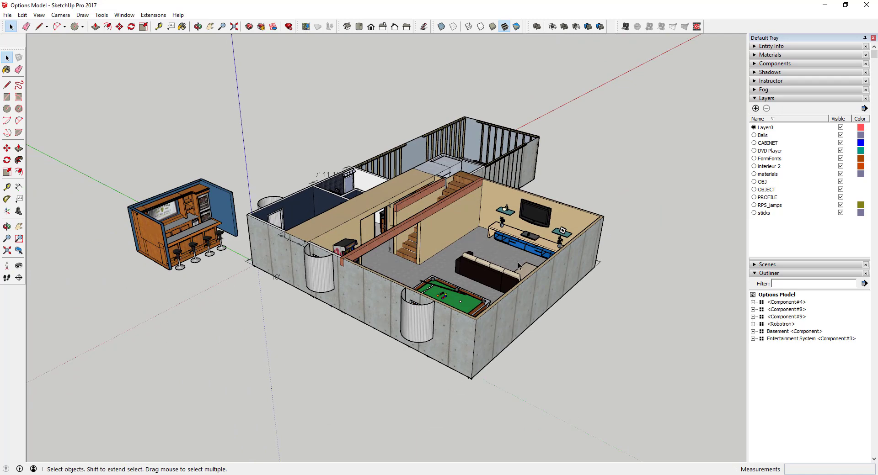
{"action": "scroll", "coordinate": [521, 264], "scroll_direction": "down", "scroll_amount": 1}
{"action": "scroll", "coordinate": [523, 264], "scroll_direction": "up", "scroll_amount": 1}
{"action": "scroll", "coordinate": [523, 266], "scroll_direction": "up", "scroll_amount": 1}
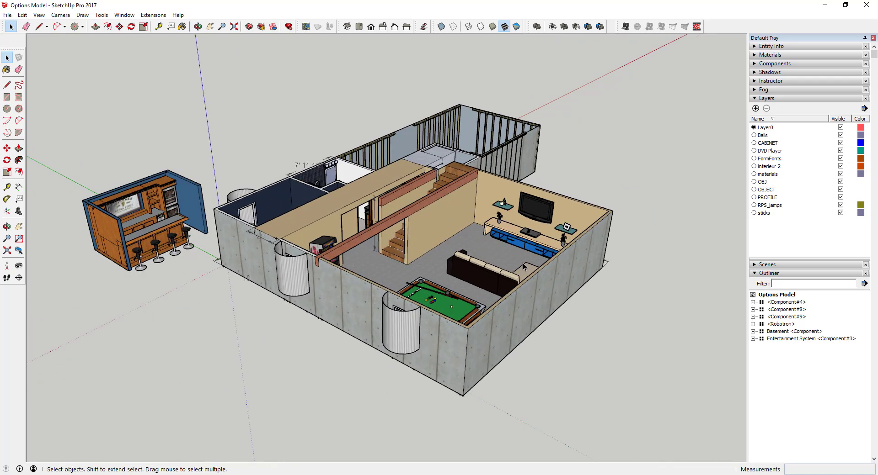
{"action": "middle_click_drag", "start_coordinate": [523, 262], "coordinate": [440, 274]}
{"action": "scroll", "coordinate": [479, 236], "scroll_direction": "up", "scroll_amount": 2}
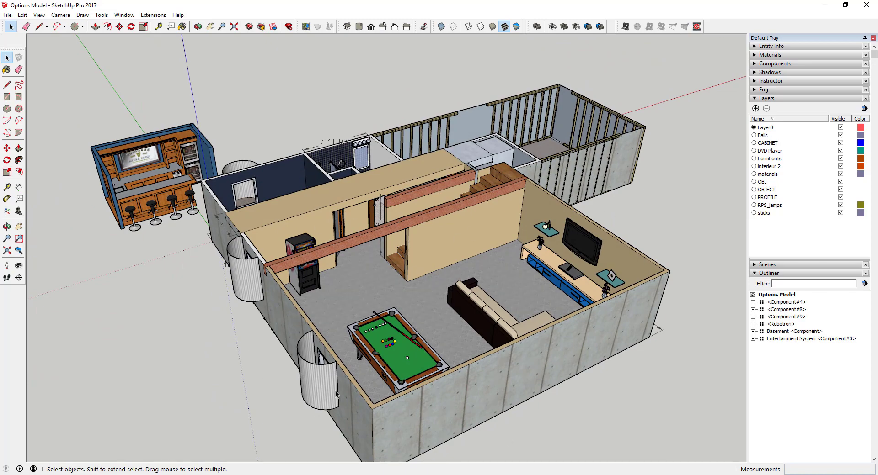
{"action": "middle_click_drag", "start_coordinate": [512, 305], "coordinate": [429, 336]}
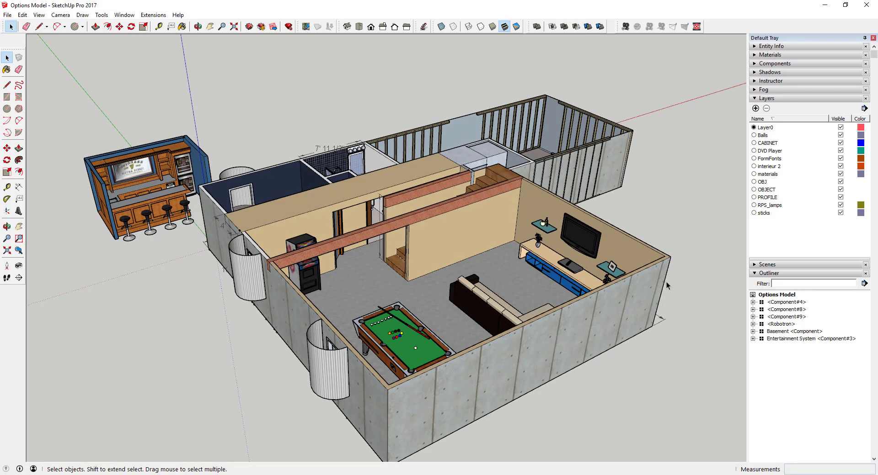
{"action": "scroll", "coordinate": [666, 286], "scroll_direction": "down", "scroll_amount": 2}
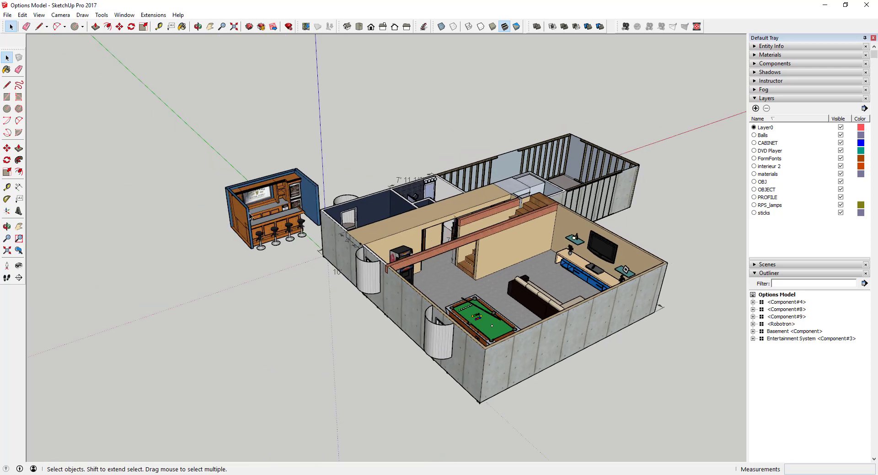
{"action": "scroll", "coordinate": [250, 219], "scroll_direction": "up", "scroll_amount": 2}
{"action": "scroll", "coordinate": [233, 193], "scroll_direction": "down", "scroll_amount": 3}
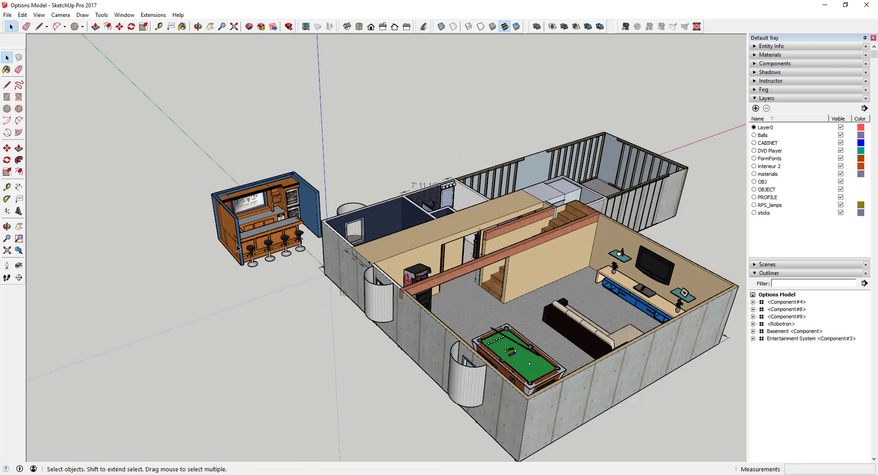
{"action": "scroll", "coordinate": [503, 285], "scroll_direction": "up", "scroll_amount": 2}
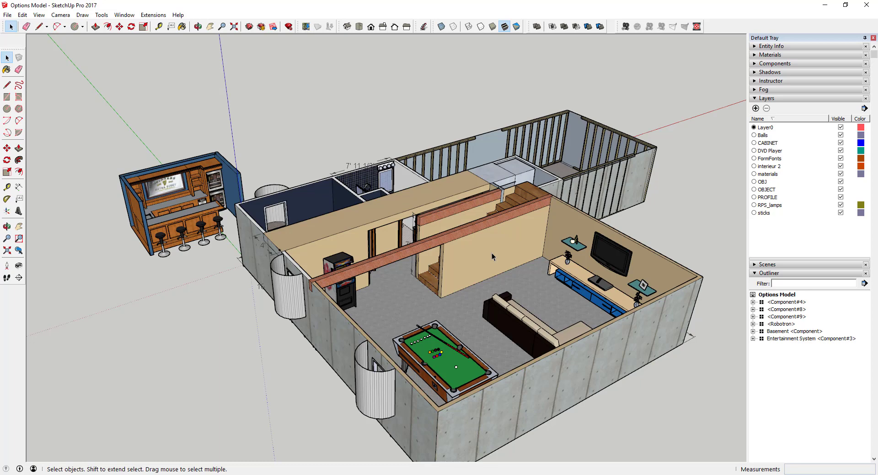
{"action": "scroll", "coordinate": [567, 285], "scroll_direction": "down", "scroll_amount": 3}
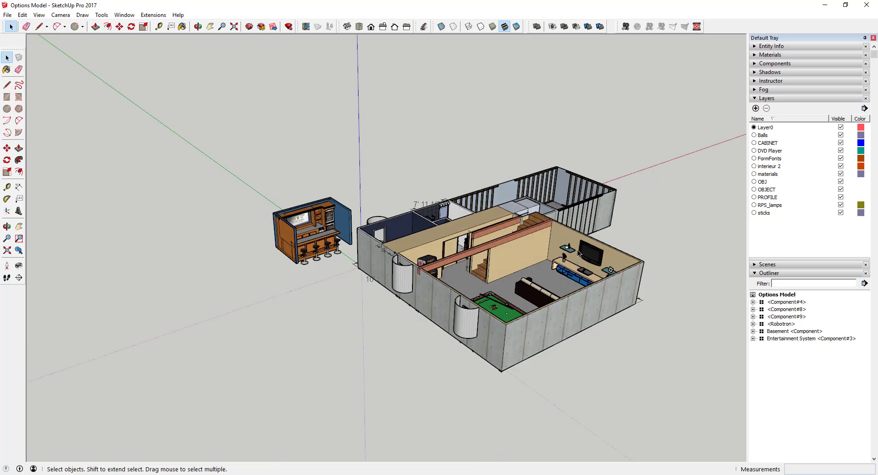
{"action": "scroll", "coordinate": [579, 253], "scroll_direction": "up", "scroll_amount": 3}
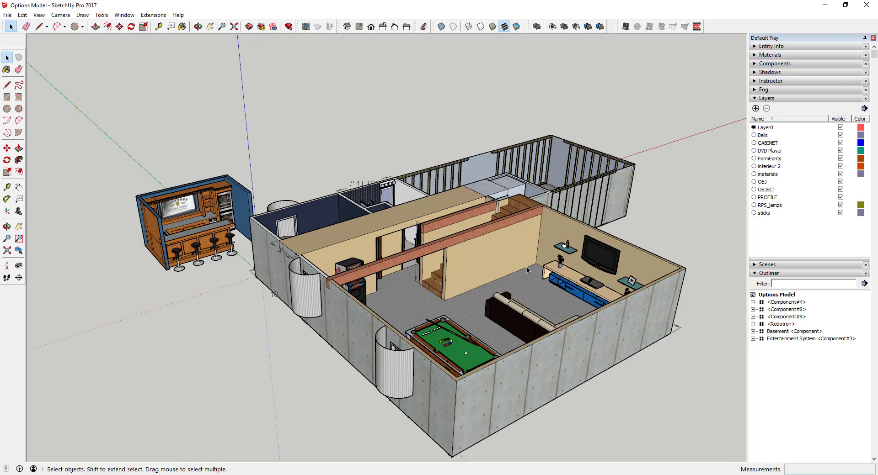
- Select the pool table, couch, entertainment system and arcade machine in turn to identify them as separate components
{"action": "middle_click_drag", "start_coordinate": [526, 271], "coordinate": [512, 368]}
{"action": "scroll", "coordinate": [511, 368], "scroll_direction": "up", "scroll_amount": 4}
{"action": "left_click", "coordinate": [455, 387]}
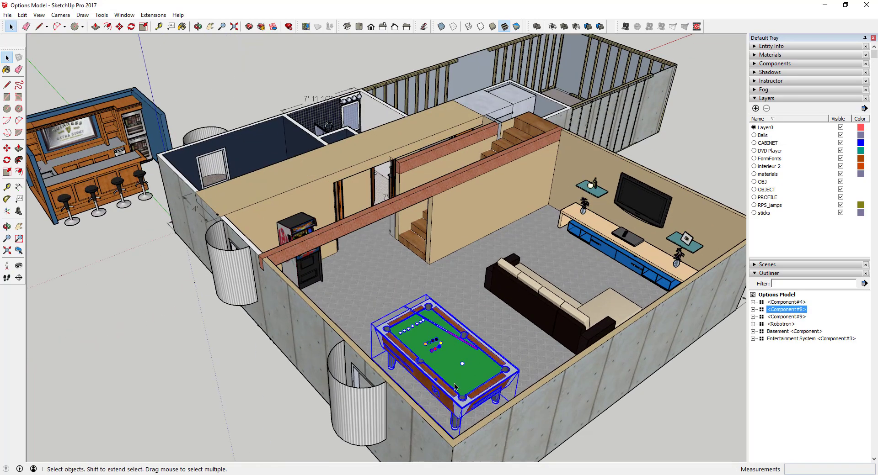
{"action": "middle_click_drag", "start_coordinate": [455, 388], "coordinate": [300, 253]}
{"action": "left_click", "coordinate": [494, 286]}
{"action": "left_click", "coordinate": [625, 245]}
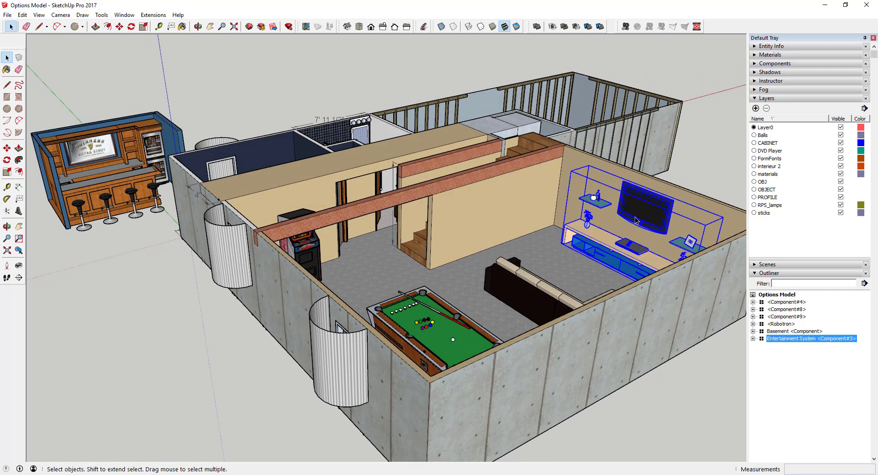
{"action": "left_click", "coordinate": [312, 261]}
{"action": "middle_click_drag", "start_coordinate": [312, 261], "coordinate": [407, 259]}
{"action": "left_click", "coordinate": [354, 315]}
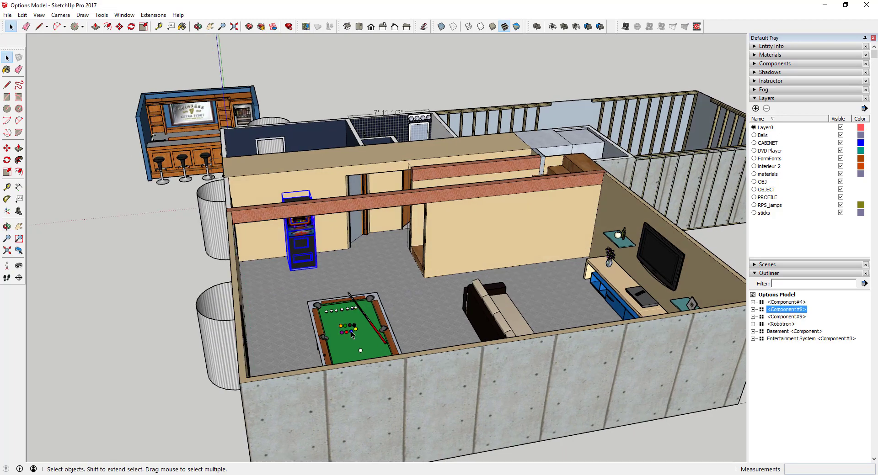
{"action": "left_click", "coordinate": [296, 248]}
{"action": "left_click", "coordinate": [356, 324]}
{"action": "left_click", "coordinate": [296, 233]}
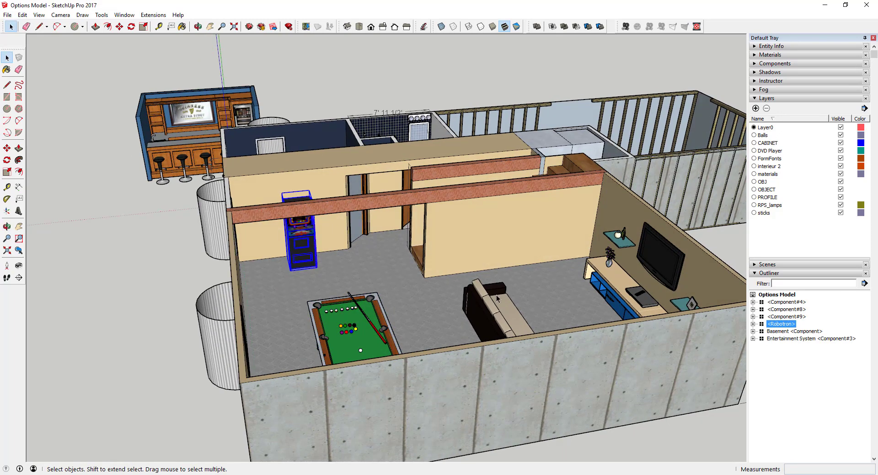
- Copy the entire model, including the basement, its furniture and the separate bar, along the green axis clear of the original
{"action": "mouse_move", "coordinate": [503, 291]}
{"action": "middle_mouse_down"}
{"action": "mouse_move", "coordinate": [553, 280]}
{"action": "mouse_move", "coordinate": [613, 303]}
{"action": "mouse_move", "coordinate": [426, 273]}
{"action": "middle_mouse_up"}
{"action": "scroll", "coordinate": [553, 279], "scroll_direction": "down", "scroll_amount": 4}
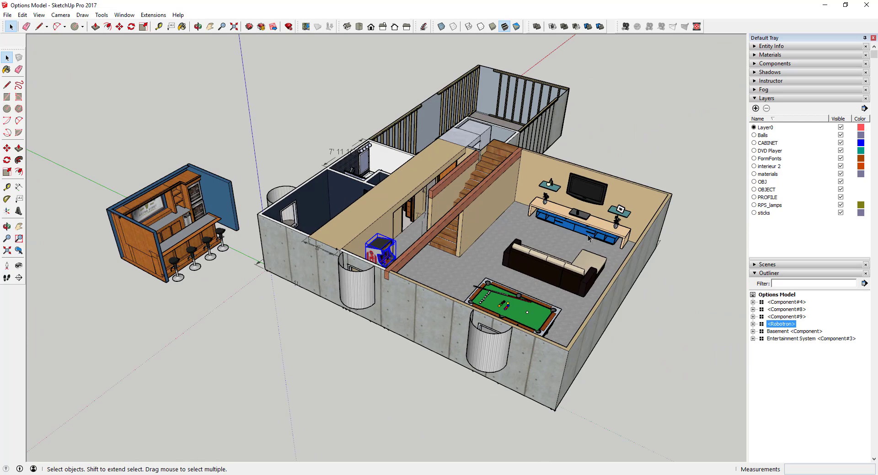
{"action": "scroll", "coordinate": [589, 238], "scroll_direction": "down", "scroll_amount": 1}
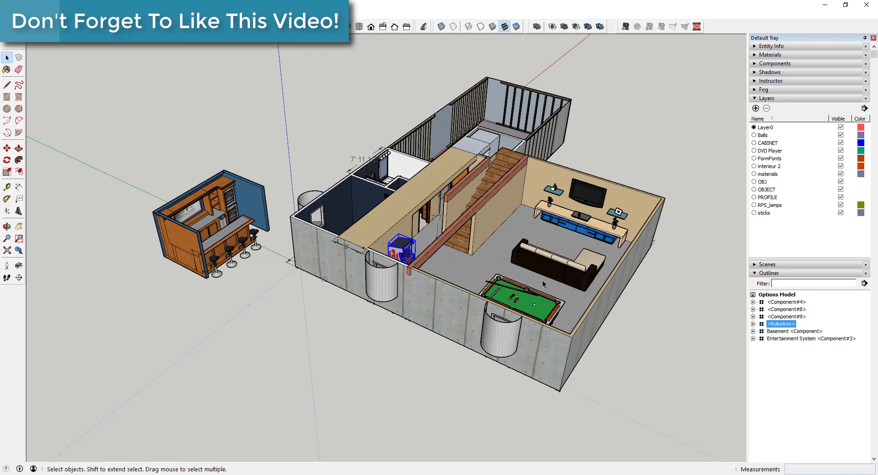
{"action": "middle_click_drag", "start_coordinate": [503, 275], "coordinate": [542, 239]}
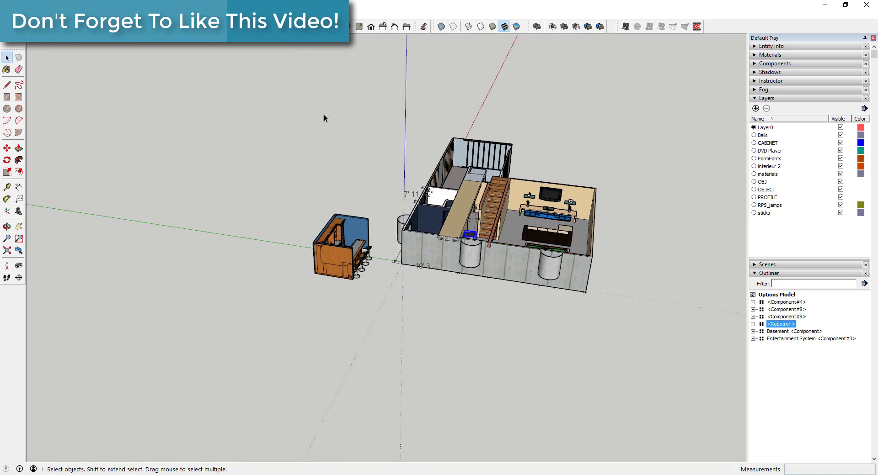
{"action": "left_click_drag", "start_coordinate": [284, 96], "coordinate": [674, 365]}
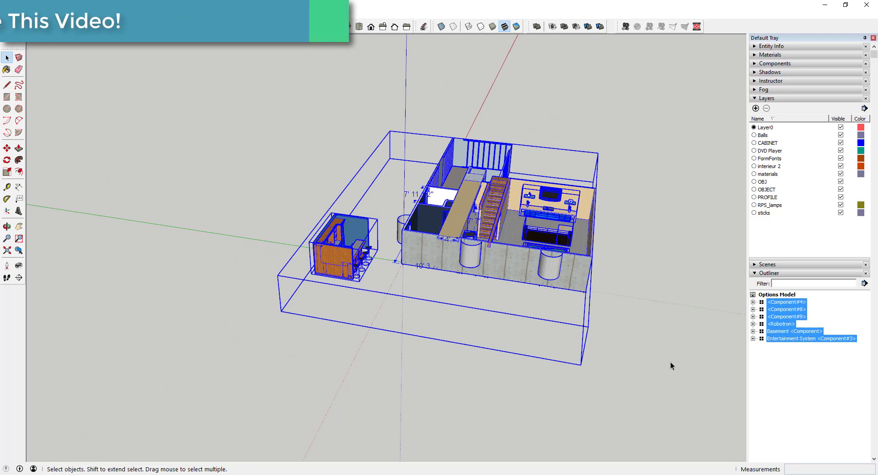
{"action": "key", "text": "m"}
{"action": "left_click", "coordinate": [584, 291]}
{"action": "key", "text": "ctrl"}
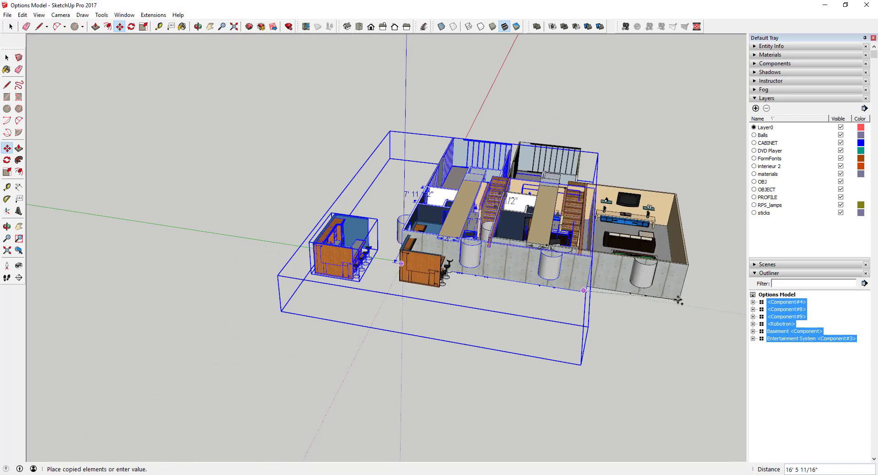
{"action": "scroll", "coordinate": [640, 297], "scroll_direction": "down", "scroll_amount": 6}
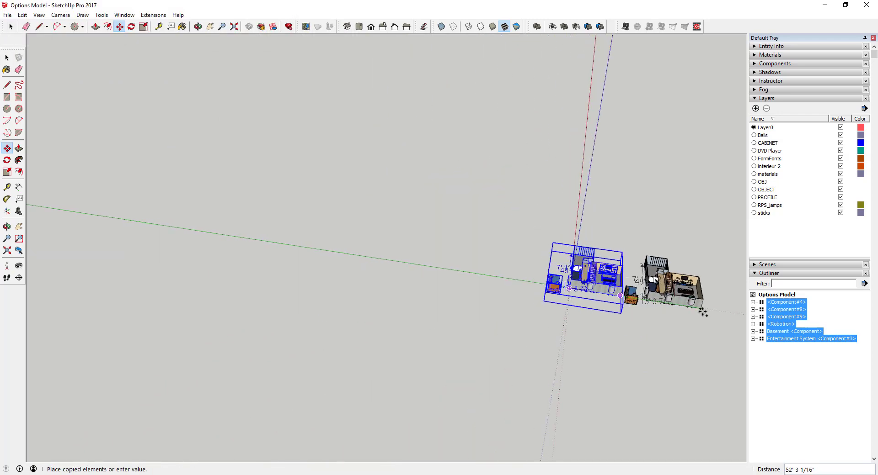
{"action": "left_click", "coordinate": [704, 297]}
{"action": "scroll", "coordinate": [703, 296], "scroll_direction": "up", "scroll_amount": 3}
{"action": "scroll", "coordinate": [703, 296], "scroll_direction": "up", "scroll_amount": 5}
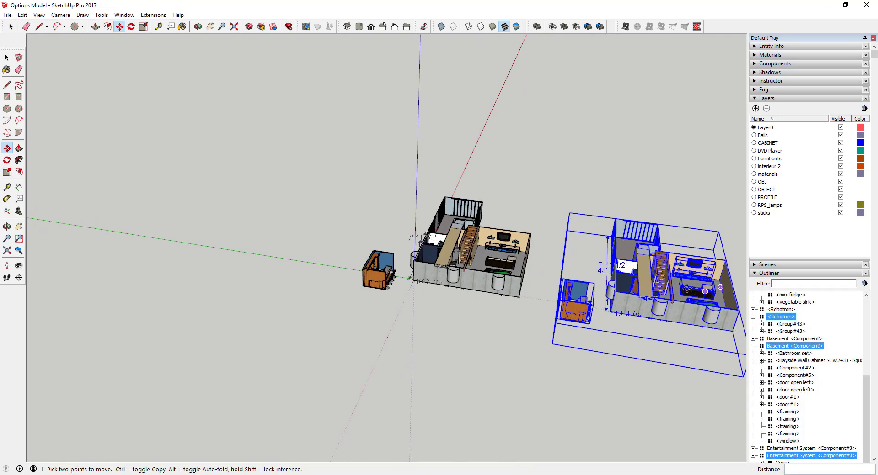
{"action": "middle_click_drag", "start_coordinate": [707, 282], "coordinate": [486, 245]}
{"action": "scroll", "coordinate": [486, 245], "scroll_direction": "down", "scroll_amount": 1}
{"action": "key", "text": "space"}
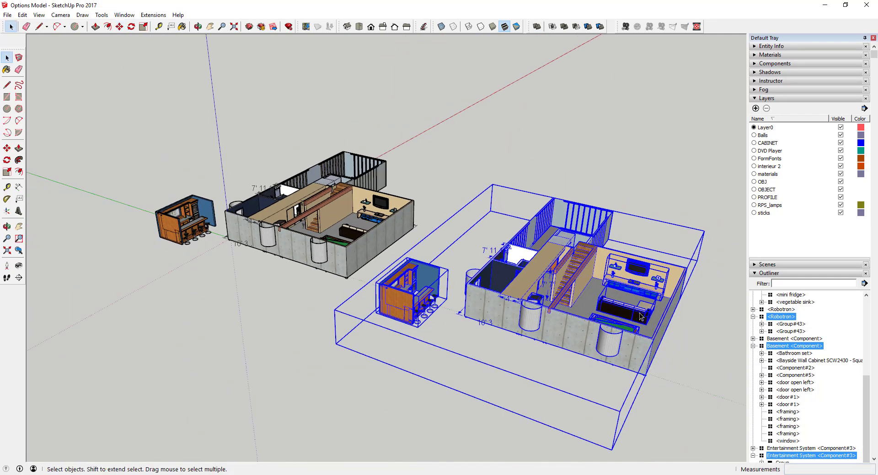
- Delete the pool table and the arcade machine from the copied basement
{"action": "left_click", "coordinate": [668, 330]}
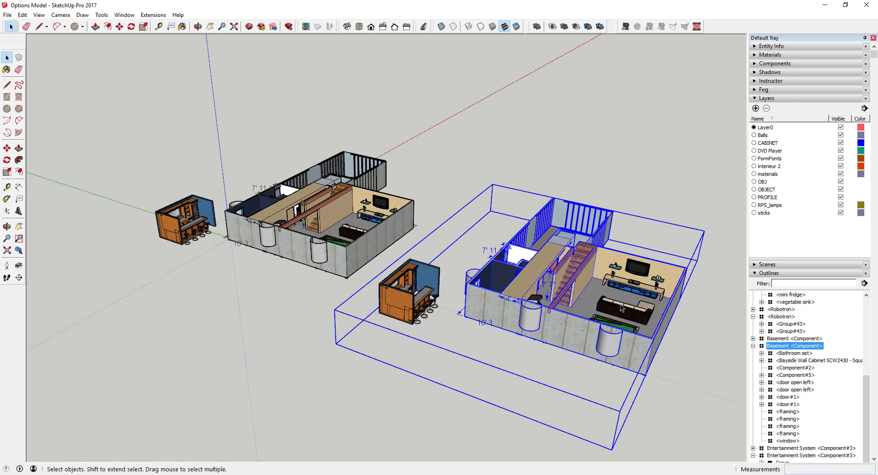
{"action": "middle_click_drag", "start_coordinate": [622, 308], "coordinate": [424, 391]}
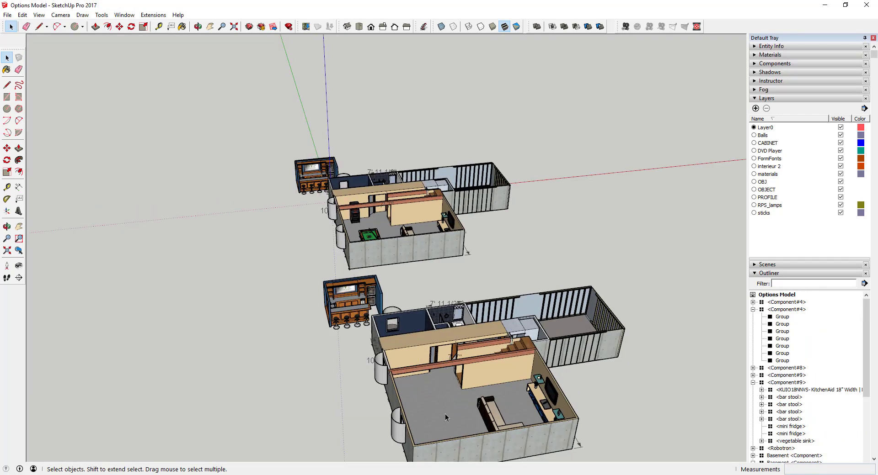
{"action": "mouse_move", "coordinate": [445, 413]}
{"action": "middle_mouse_down"}
{"action": "mouse_move", "coordinate": [504, 433]}
{"action": "mouse_move", "coordinate": [533, 426]}
{"action": "middle_mouse_up"}
- Mirror the copied basement's couch and entertainment system together along the red axis with a scale of -1.00
{"action": "left_click", "coordinate": [532, 426]}
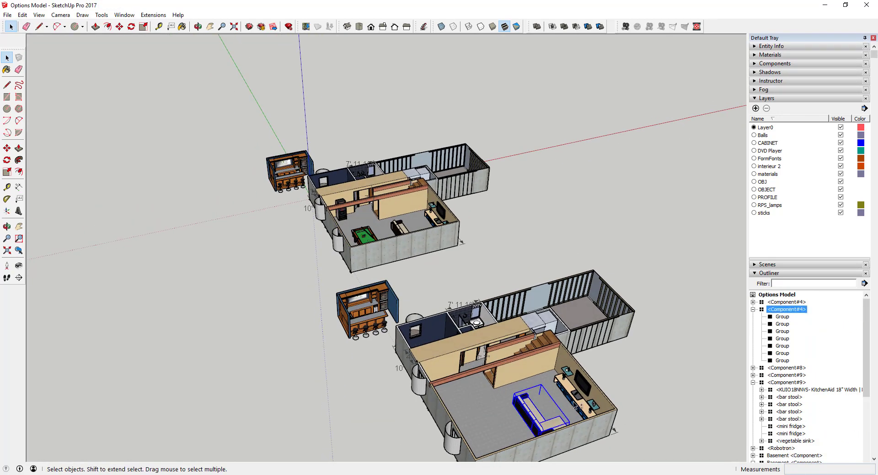
{"action": "key", "text": "s"}
{"action": "left_click_drag", "start_coordinate": [582, 389], "coordinate": [466, 428]}
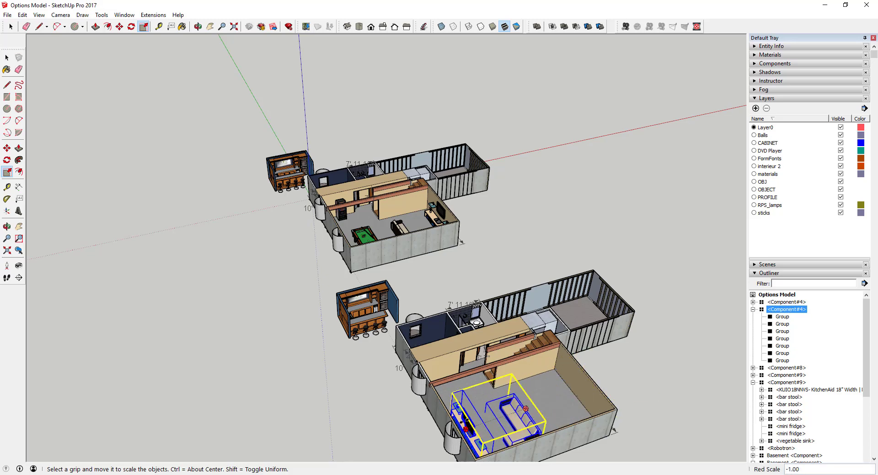
{"action": "left_click", "coordinate": [460, 419]}
- Inspect the mirrored furniture, the side rooms and the detached bar of the copied basement from different angles
{"action": "middle_click_drag", "start_coordinate": [460, 420], "coordinate": [153, 351]}
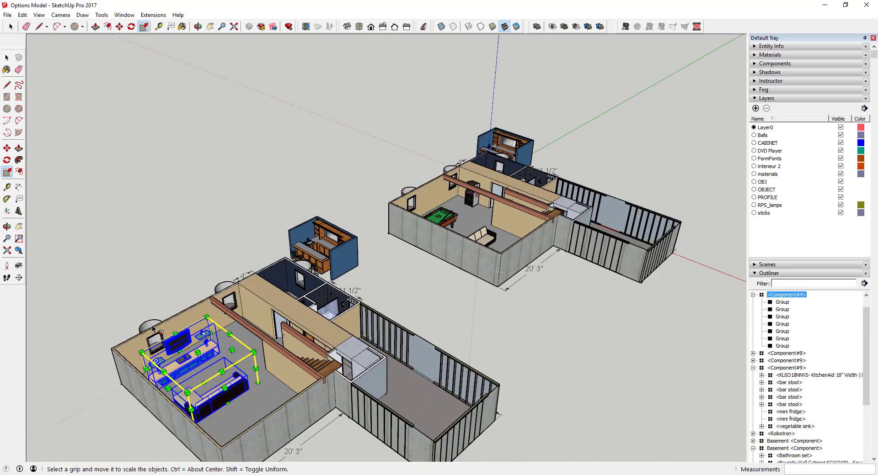
{"action": "scroll", "coordinate": [151, 348], "scroll_direction": "up", "scroll_amount": 2}
{"action": "scroll", "coordinate": [150, 349], "scroll_direction": "up", "scroll_amount": 3}
{"action": "middle_click_drag", "start_coordinate": [192, 376], "coordinate": [39, 363]}
{"action": "scroll", "coordinate": [315, 346], "scroll_direction": "down", "scroll_amount": 4}
{"action": "middle_click_drag", "start_coordinate": [315, 346], "coordinate": [209, 194]}
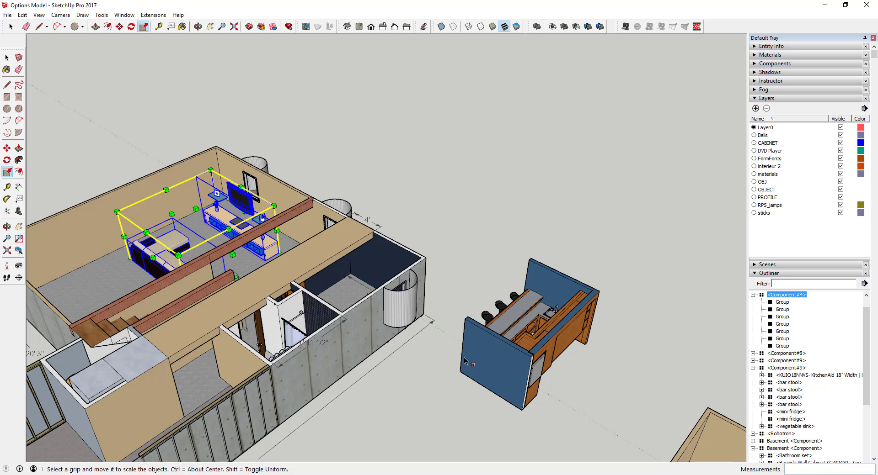
{"action": "scroll", "coordinate": [115, 223], "scroll_direction": "up", "scroll_amount": 1}
{"action": "scroll", "coordinate": [176, 231], "scroll_direction": "down", "scroll_amount": 2}
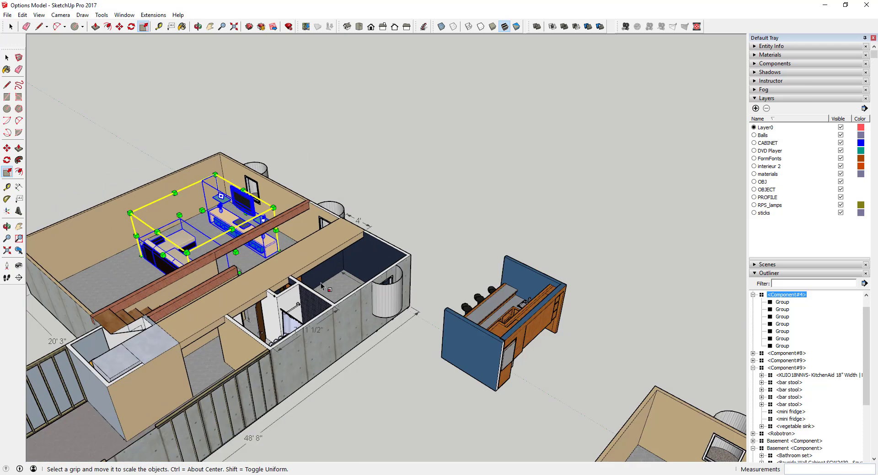
{"action": "scroll", "coordinate": [134, 209], "scroll_direction": "up", "scroll_amount": 2}
{"action": "scroll", "coordinate": [389, 225], "scroll_direction": "down", "scroll_amount": 2}
{"action": "scroll", "coordinate": [240, 215], "scroll_direction": "up", "scroll_amount": 2}
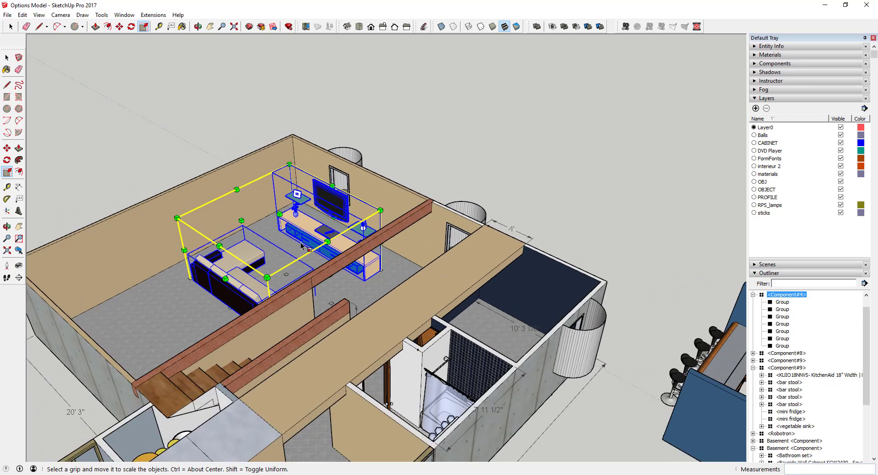
- Rotate the couch and entertainment system 90 degrees on the floor so the TV unit faces away from the long windowless wall
{"action": "key", "text": "m"}
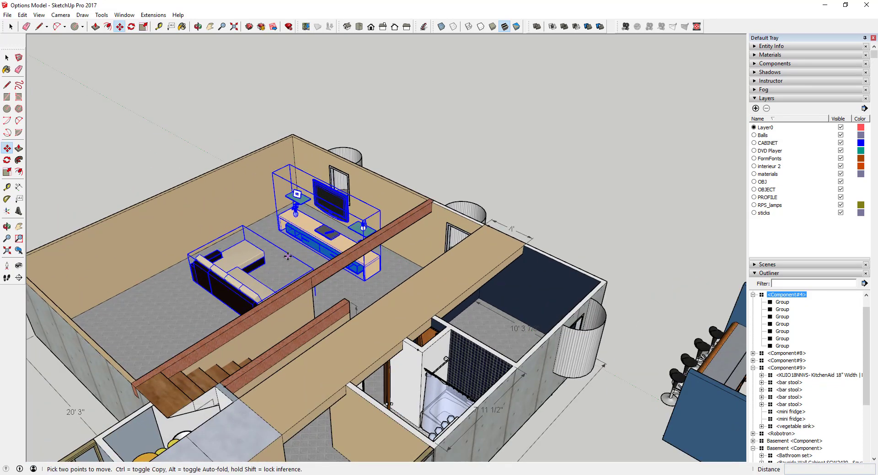
{"action": "key", "text": "q"}
{"action": "left_click_drag", "start_coordinate": [290, 264], "coordinate": [192, 321]}
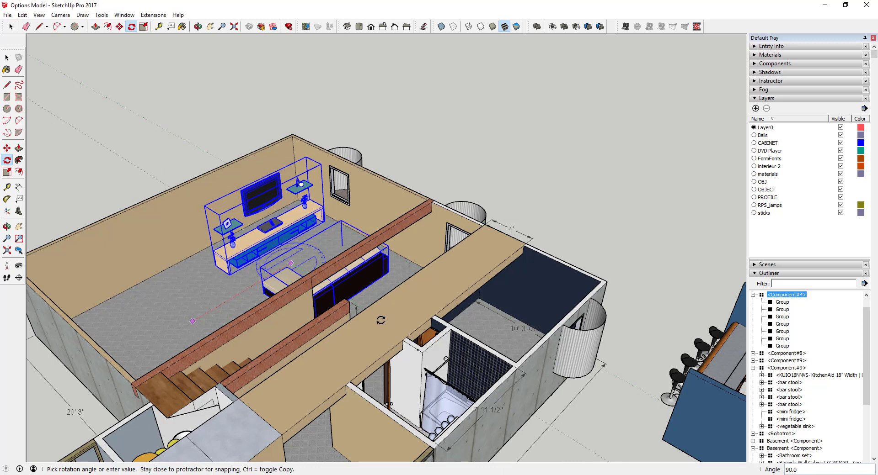
{"action": "left_click", "coordinate": [379, 320]}
- Move the rotated couch and entertainment system about 3 ft toward the long windowless wall
{"action": "scroll", "coordinate": [315, 229], "scroll_direction": "up", "scroll_amount": 5}
{"action": "key", "text": "space"}
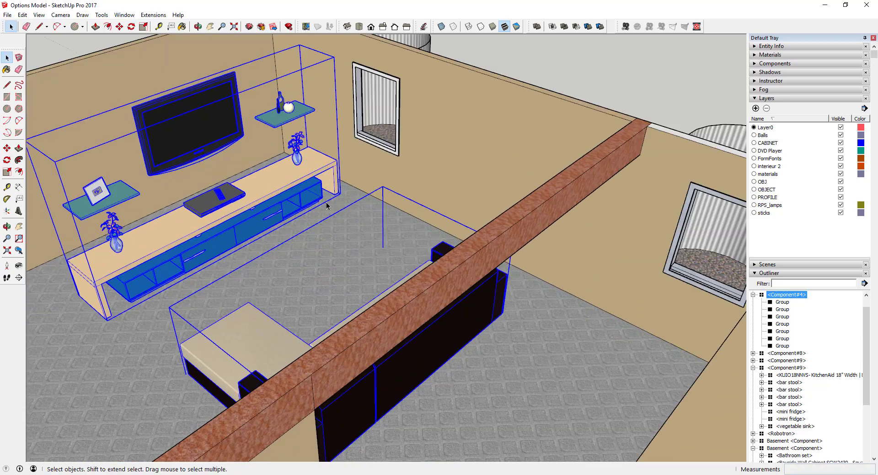
{"action": "key", "text": "m"}
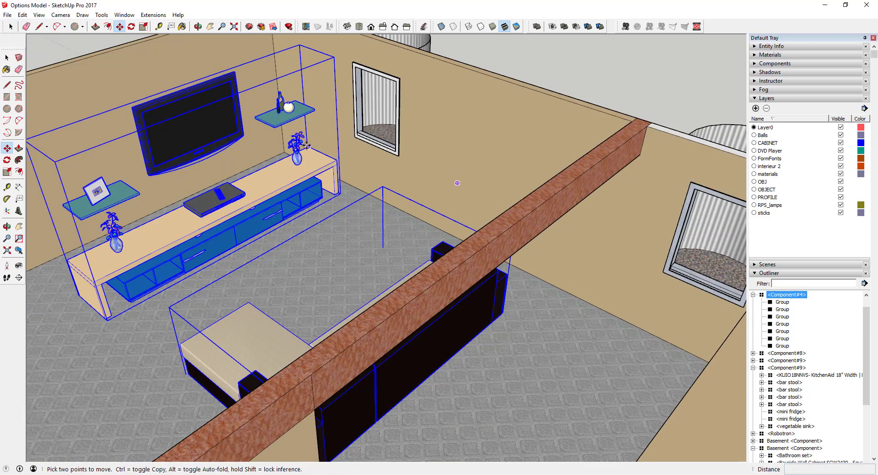
{"action": "left_click", "coordinate": [307, 144]}
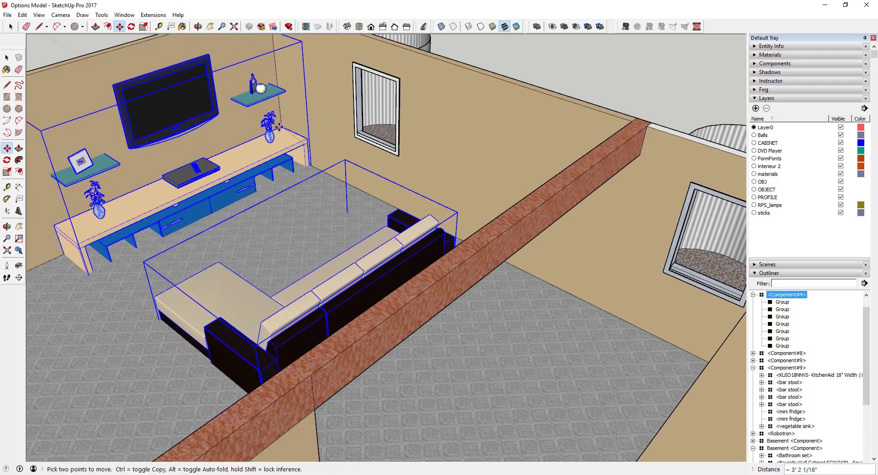
- Rotate the copied basement's detached bar about 90 degrees on the floor so its back faces the main room's far end wall
{"action": "scroll", "coordinate": [274, 128], "scroll_direction": "down", "scroll_amount": 3}
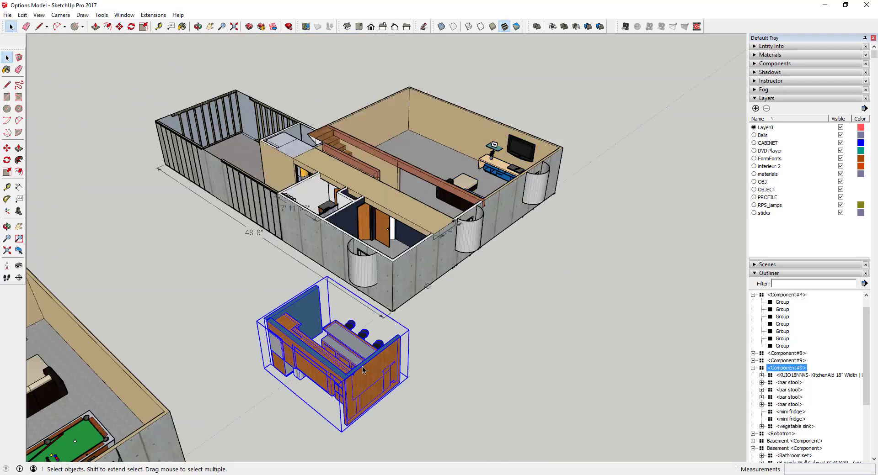
{"action": "middle_click_drag", "start_coordinate": [363, 371], "coordinate": [332, 359]}
{"action": "key", "text": "m"}
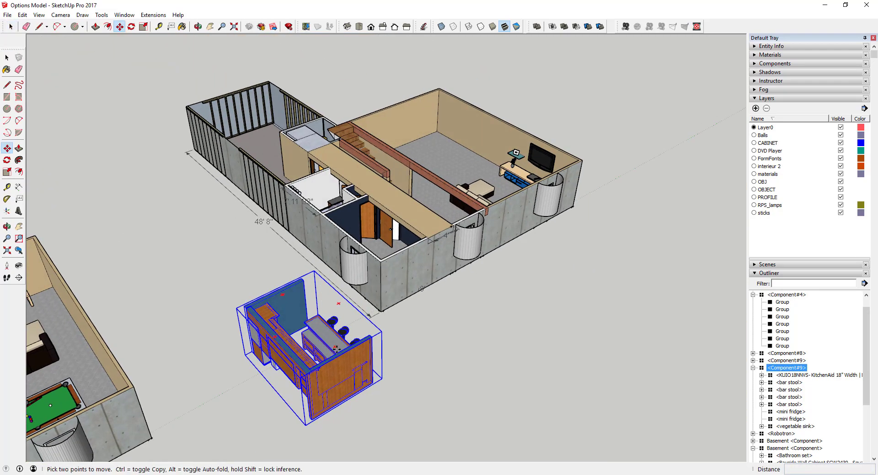
{"action": "key", "text": "q"}
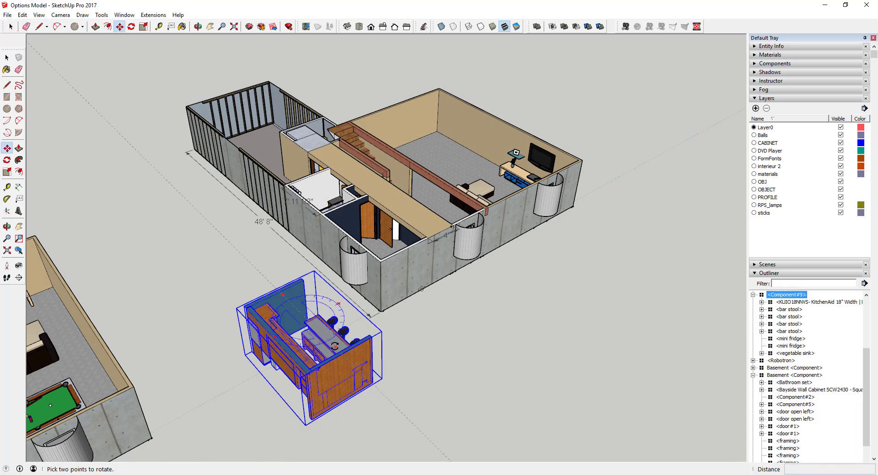
{"action": "left_click", "coordinate": [334, 346]}
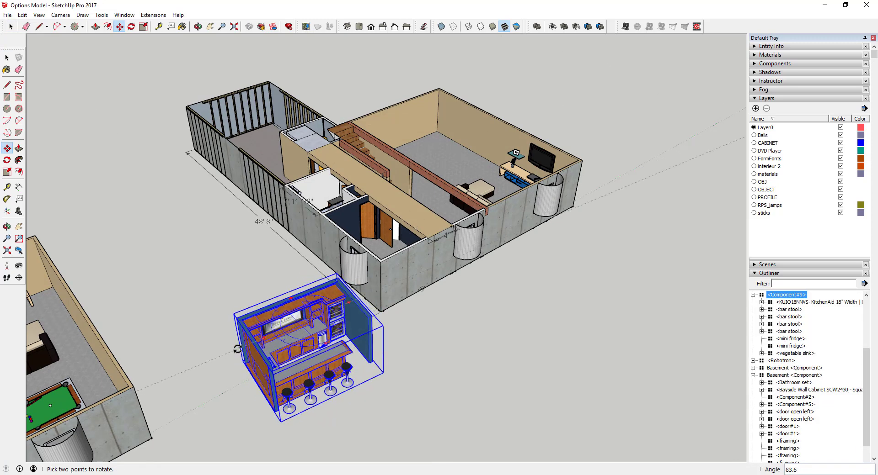
{"action": "left_click", "coordinate": [238, 332]}
{"action": "key", "text": "space"}
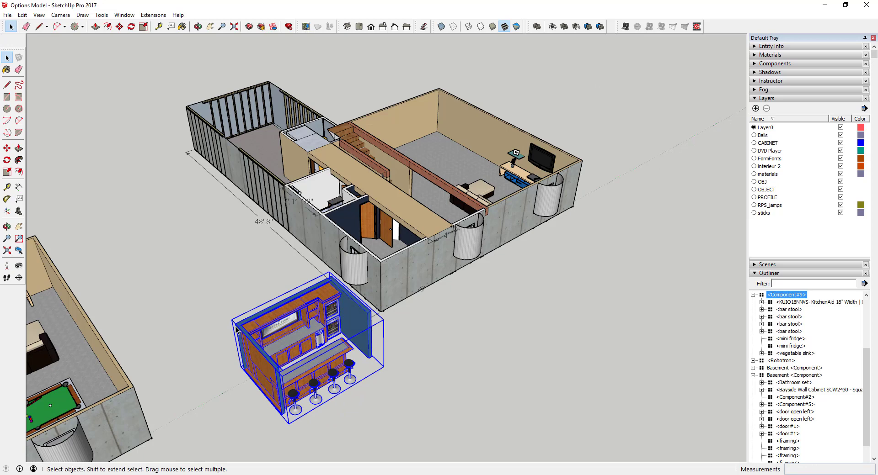
- Move the bar into the copied basement's main room, placing it along the far end wall and against the staircase wall
{"action": "key", "text": "m"}
{"action": "left_click", "coordinate": [232, 322]}
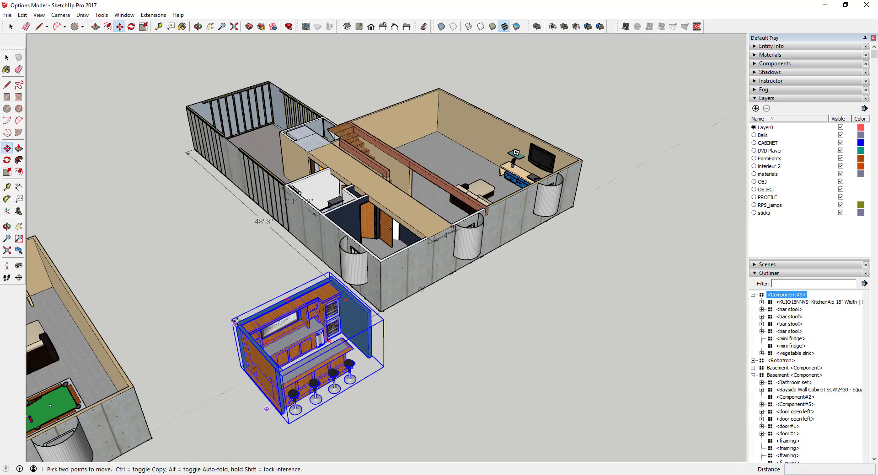
{"action": "left_click", "coordinate": [379, 120]}
{"action": "middle_click_drag", "start_coordinate": [458, 133], "coordinate": [347, 146]}
{"action": "scroll", "coordinate": [560, 147], "scroll_direction": "up", "scroll_amount": 4}
{"action": "scroll", "coordinate": [535, 136], "scroll_direction": "up", "scroll_amount": 2}
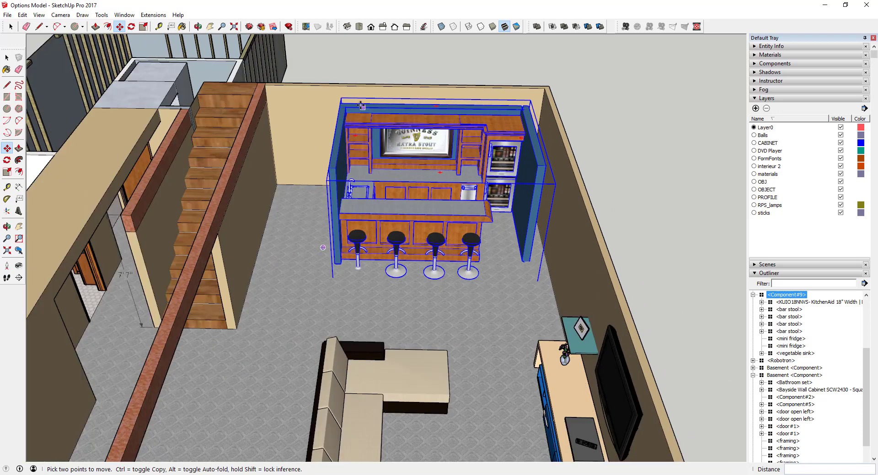
{"action": "left_click", "coordinate": [267, 97]}
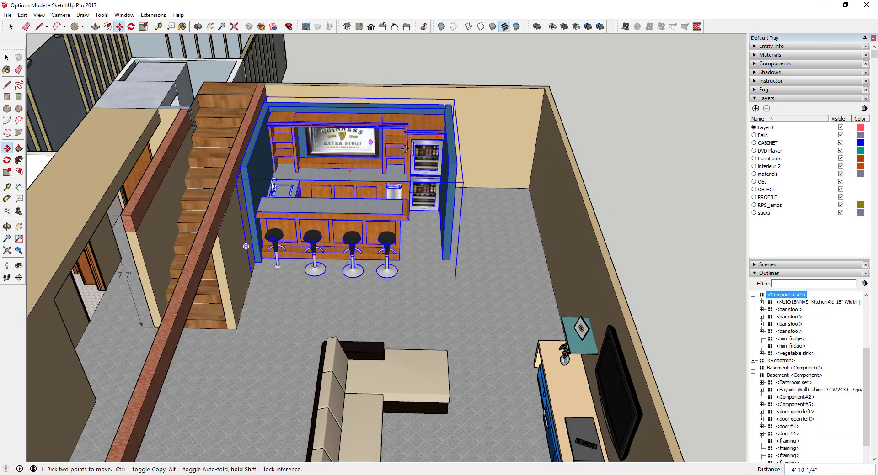
- Erase the blue side wall next to the mini fridges inside the bar component and finish editing the component
{"action": "scroll", "coordinate": [450, 154], "scroll_direction": "up", "scroll_amount": 3}
{"action": "key", "text": "space"}
{"action": "double_click", "coordinate": [448, 181]}
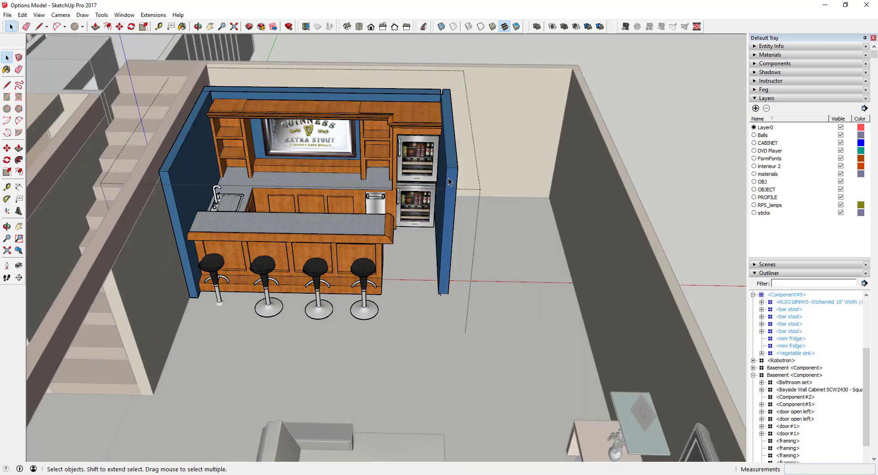
{"action": "mouse_move", "coordinate": [448, 181]}
{"action": "middle_mouse_down"}
{"action": "mouse_move", "coordinate": [426, 178]}
{"action": "mouse_move", "coordinate": [455, 157]}
{"action": "middle_mouse_up"}
{"action": "key", "text": "e"}
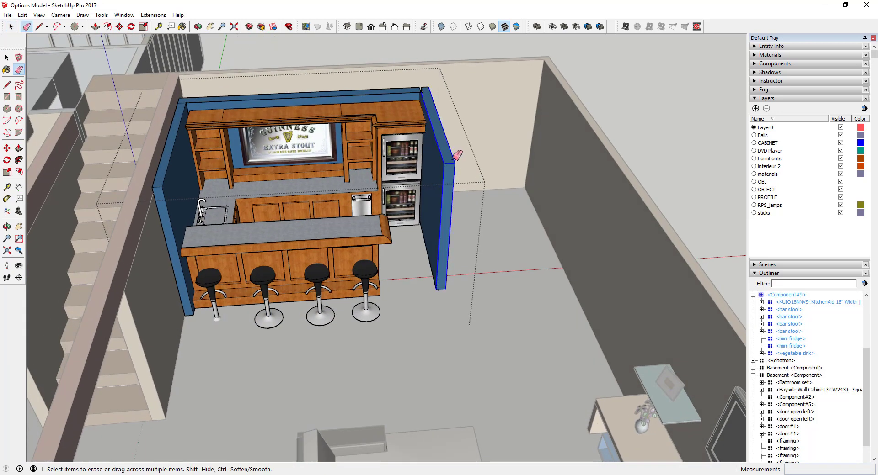
{"action": "left_click", "coordinate": [453, 159]}
{"action": "left_click_drag", "start_coordinate": [430, 250], "coordinate": [429, 195]}
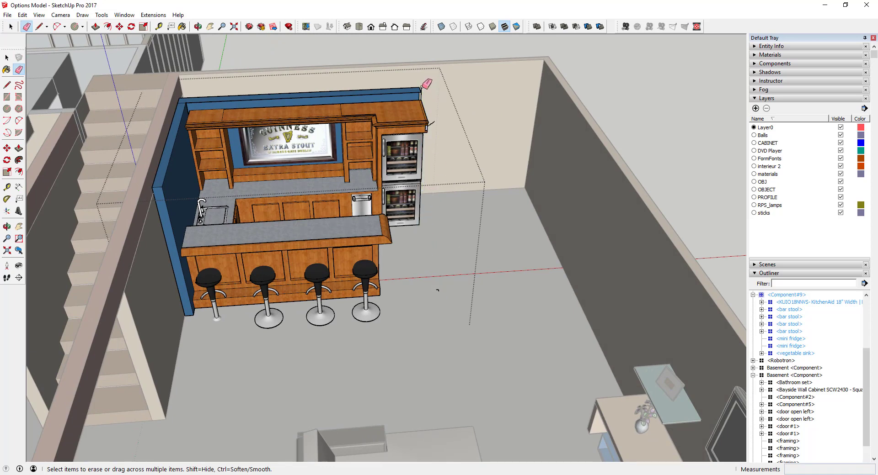
{"action": "middle_click_drag", "start_coordinate": [467, 119], "coordinate": [361, 121]}
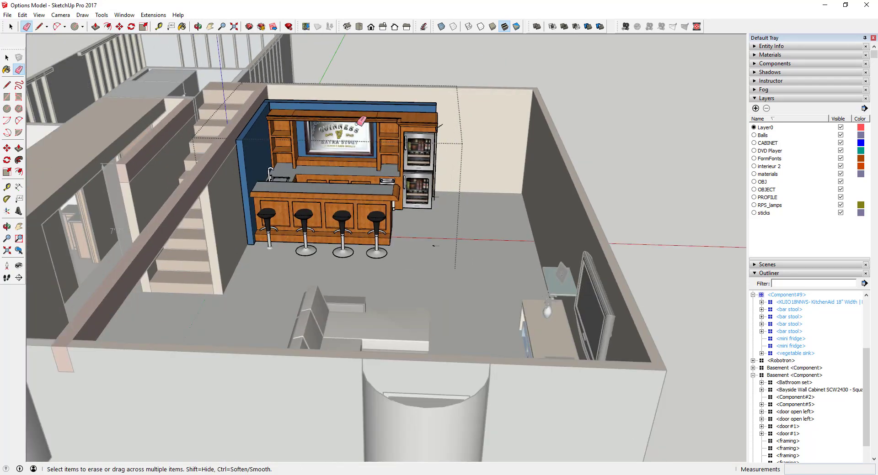
{"action": "key", "text": "space"}
{"action": "mouse_move", "coordinate": [393, 201]}
{"action": "middle_mouse_down"}
{"action": "mouse_move", "coordinate": [358, 170]}
{"action": "mouse_move", "coordinate": [381, 210]}
{"action": "mouse_move", "coordinate": [403, 218]}
{"action": "middle_mouse_up"}
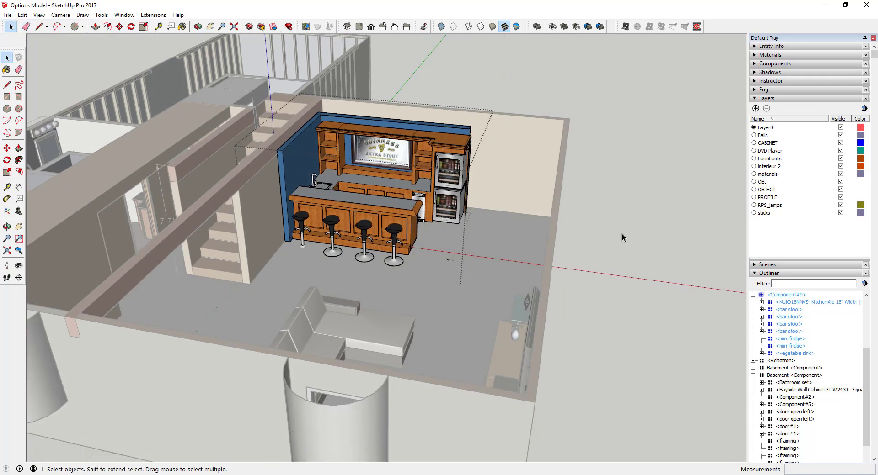
{"action": "left_click", "coordinate": [622, 234]}
- Group the copied basement with its bar, couch and entertainment system and rename the group as Option 2
{"action": "scroll", "coordinate": [609, 239], "scroll_direction": "down", "scroll_amount": 6}
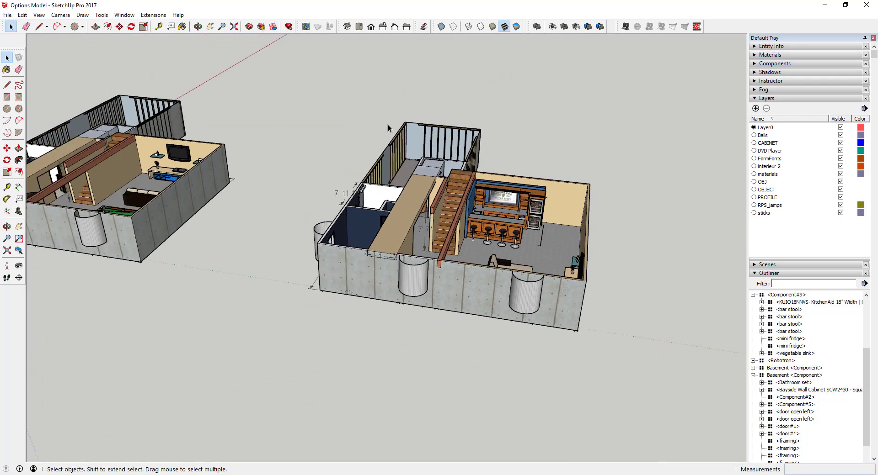
{"action": "left_click_drag", "start_coordinate": [292, 81], "coordinate": [693, 374]}
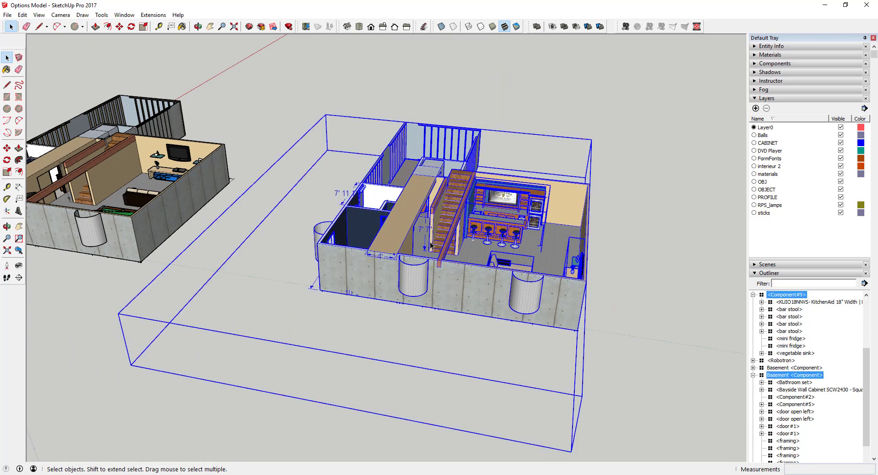
{"action": "right_click", "coordinate": [455, 286]}
{"action": "left_click", "coordinate": [487, 118]}
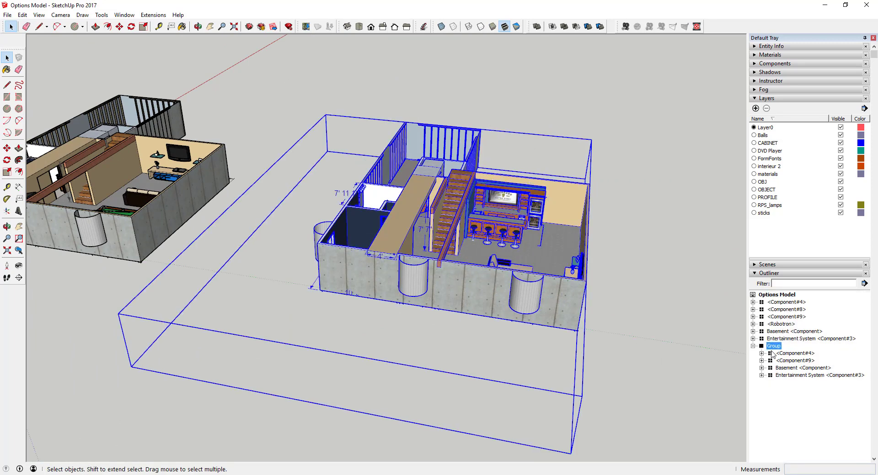
{"action": "right_click", "coordinate": [774, 350]}
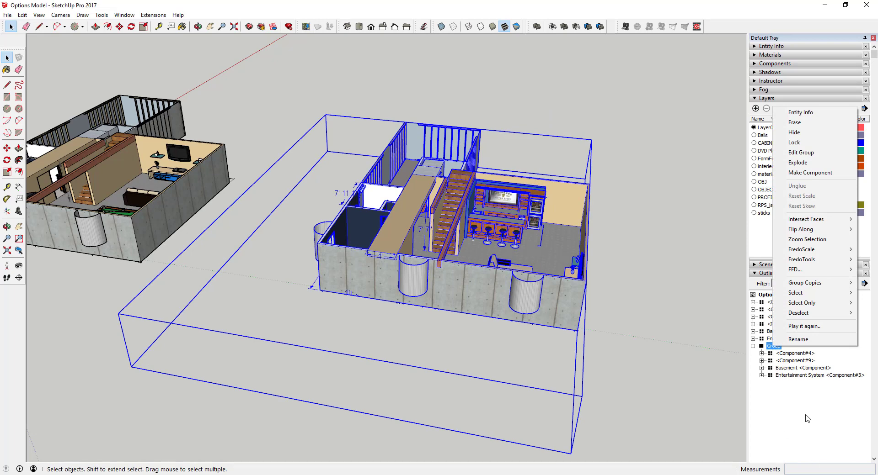
{"action": "left_click", "coordinate": [807, 419]}
{"action": "right_click", "coordinate": [773, 346]}
{"action": "left_click", "coordinate": [798, 339]}
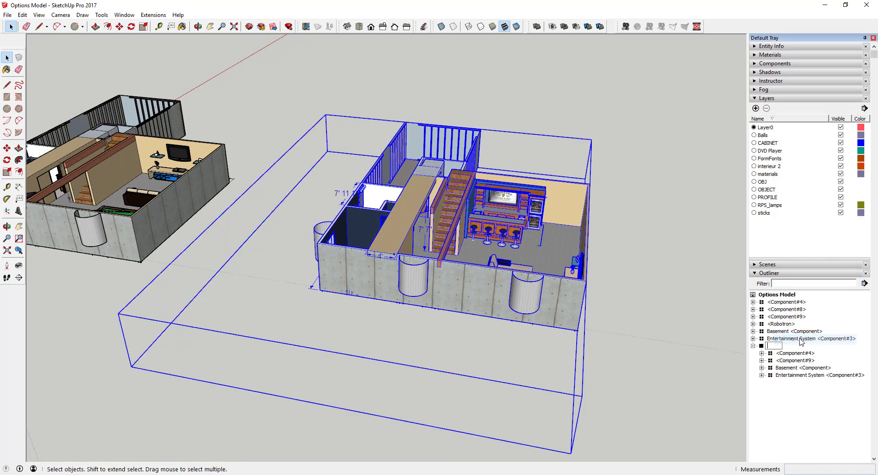
{"action": "type", "text": "Option 2"}
{"action": "key", "text": "Return"}
- Group the original basement with its furniture, leaving out the detached bar, and rename the group as Option 1
{"action": "scroll", "coordinate": [653, 265], "scroll_direction": "down", "scroll_amount": 4}
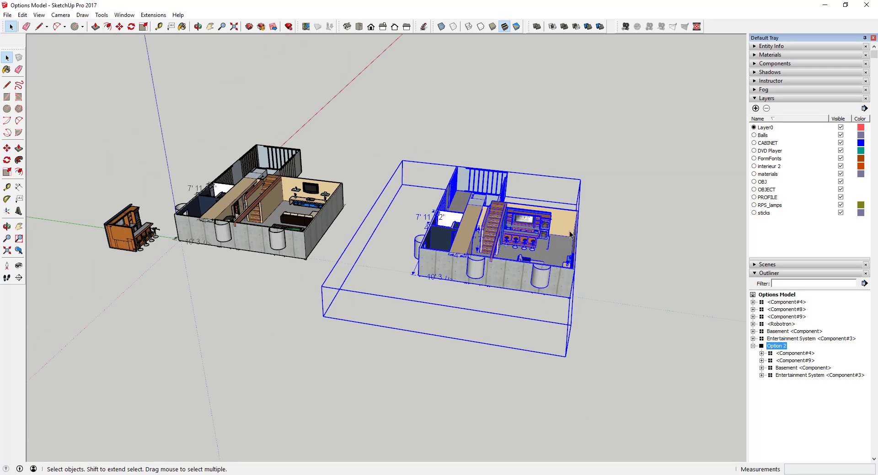
{"action": "scroll", "coordinate": [521, 238], "scroll_direction": "up", "scroll_amount": 2}
{"action": "scroll", "coordinate": [538, 224], "scroll_direction": "down", "scroll_amount": 2}
{"action": "scroll", "coordinate": [59, 196], "scroll_direction": "up", "scroll_amount": 3}
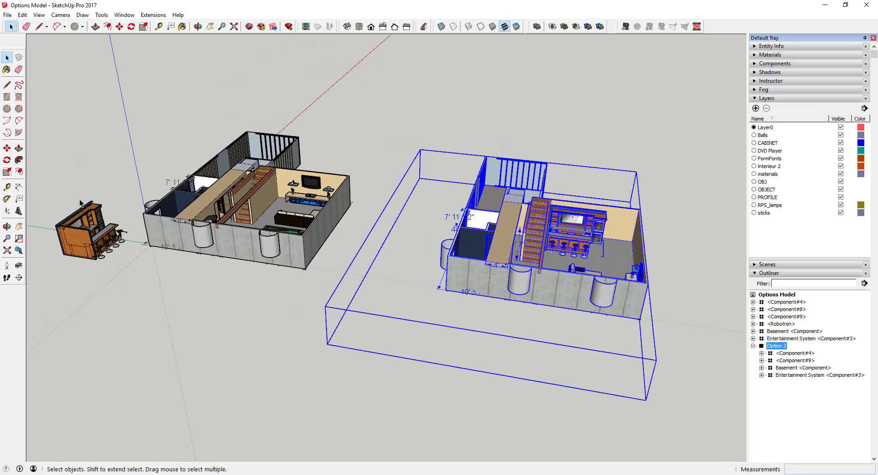
{"action": "middle_click_drag", "start_coordinate": [115, 202], "coordinate": [226, 196], "text": "shift"}
{"action": "scroll", "coordinate": [222, 195], "scroll_direction": "up", "scroll_amount": 2}
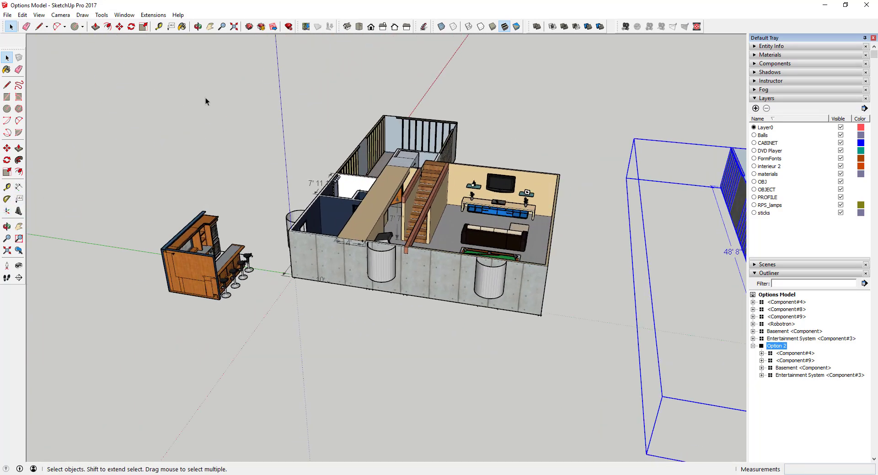
{"action": "left_click_drag", "start_coordinate": [232, 73], "coordinate": [613, 334]}
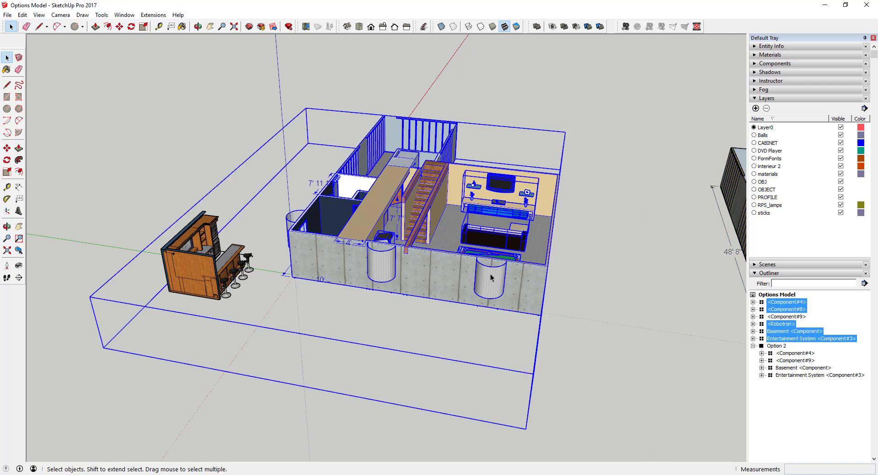
{"action": "right_click", "coordinate": [416, 226]}
{"action": "left_click", "coordinate": [466, 312]}
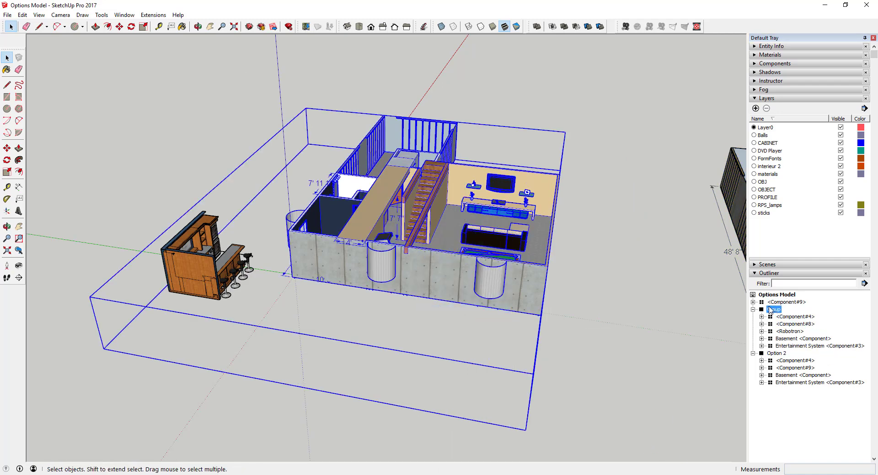
{"action": "right_click", "coordinate": [771, 311]}
{"action": "left_click", "coordinate": [788, 308]}
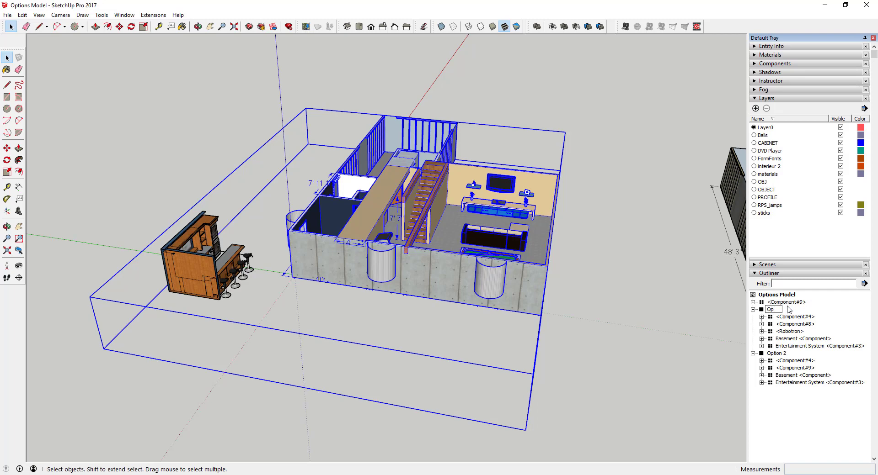
{"action": "type", "text": "Option 1"}
{"action": "key", "text": "Return"}
- Add a scene showing the Option 1 basement from above at an angle, with the pool table and couch in sight
{"action": "scroll", "coordinate": [572, 271], "scroll_direction": "down", "scroll_amount": 2}
{"action": "mouse_move", "coordinate": [520, 256]}
{"action": "middle_mouse_down"}
{"action": "mouse_move", "coordinate": [505, 219]}
{"action": "mouse_move", "coordinate": [528, 251]}
{"action": "mouse_move", "coordinate": [519, 276]}
{"action": "middle_mouse_up"}
{"action": "scroll", "coordinate": [505, 219], "scroll_direction": "up", "scroll_amount": 2}
{"action": "scroll", "coordinate": [515, 234], "scroll_direction": "up", "scroll_amount": 1}
{"action": "scroll", "coordinate": [389, 220], "scroll_direction": "down", "scroll_amount": 2}
{"action": "scroll", "coordinate": [578, 349], "scroll_direction": "up", "scroll_amount": 2}
{"action": "scroll", "coordinate": [443, 208], "scroll_direction": "up", "scroll_amount": 2}
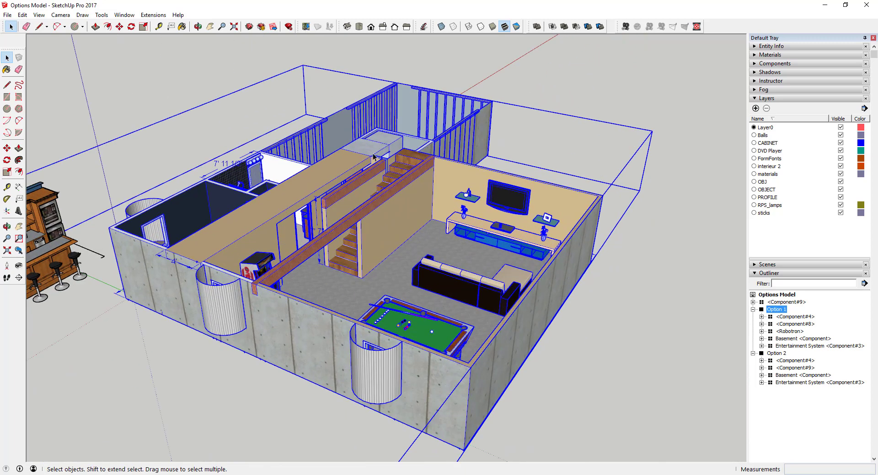
{"action": "left_click", "coordinate": [39, 15]}
{"action": "mouse_move", "coordinate": [75, 159]}
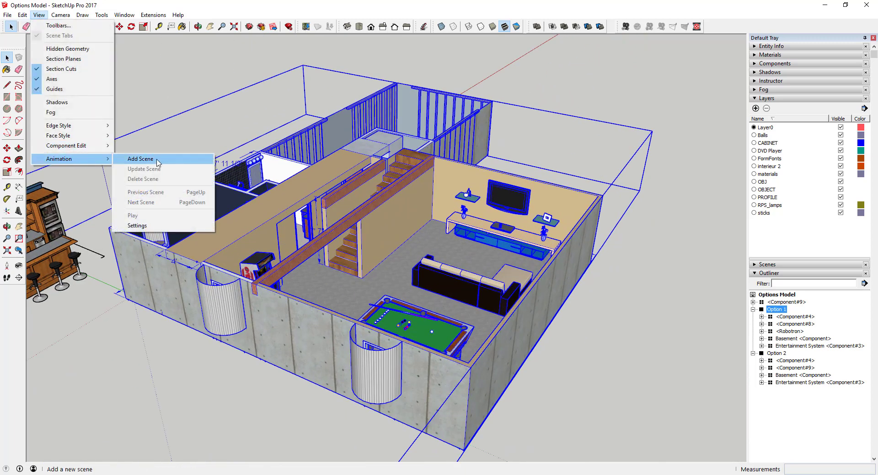
{"action": "left_click", "coordinate": [158, 163]}
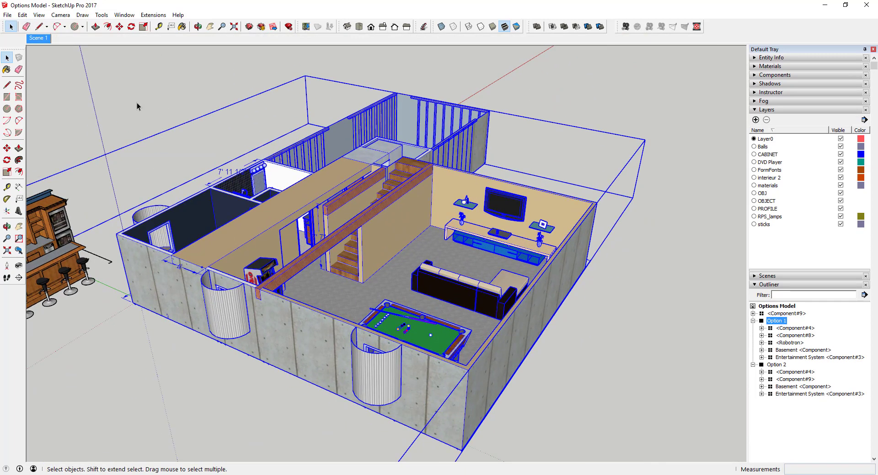
- Rename the new scene as Rec Room Option
{"action": "left_click", "coordinate": [757, 276]}
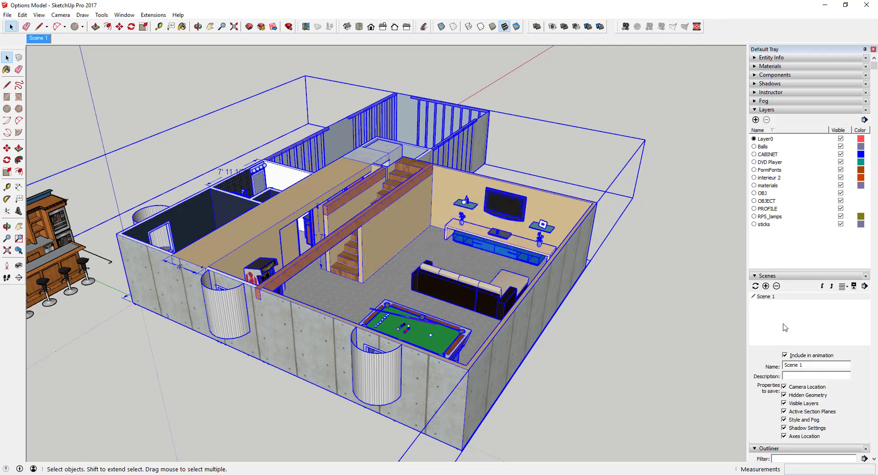
{"action": "left_click", "coordinate": [813, 367]}
{"action": "type", "text": "Rec Room Option"}
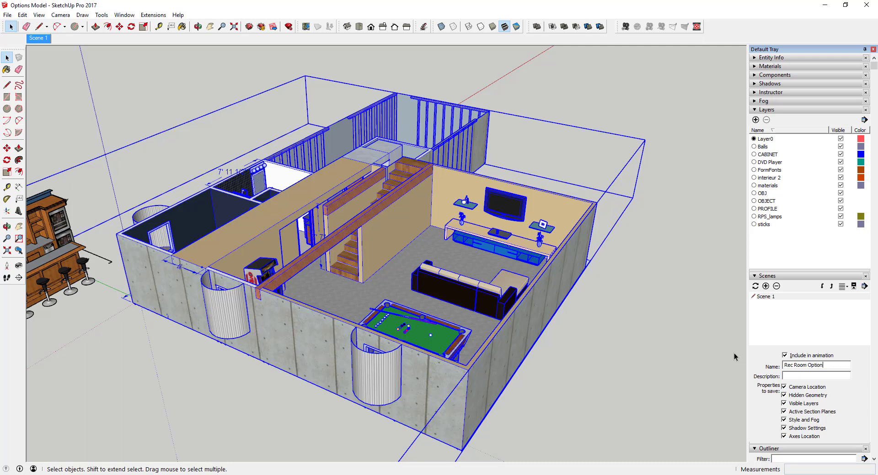
{"action": "key", "text": "Return"}
- Hide the Option 2 group and update the Rec Room Option scene with a close view of the Option 1 basement
{"action": "scroll", "coordinate": [235, 178], "scroll_direction": "down", "scroll_amount": 3}
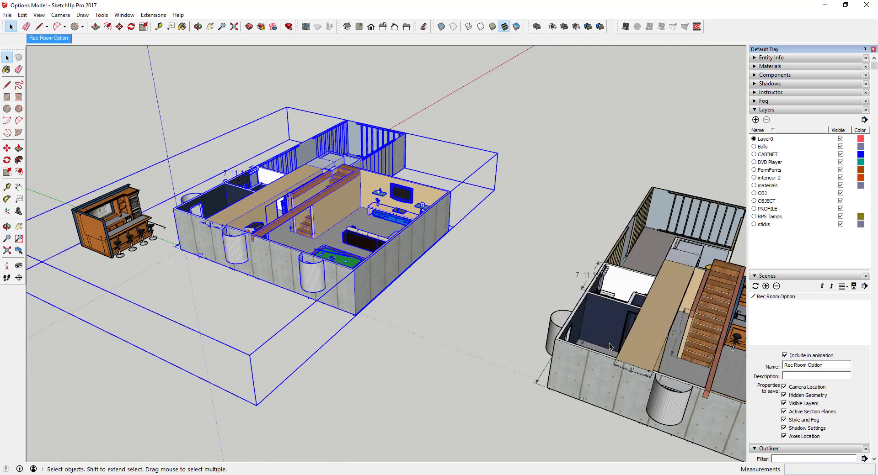
{"action": "right_click", "coordinate": [644, 344]}
{"action": "left_click", "coordinate": [670, 144]}
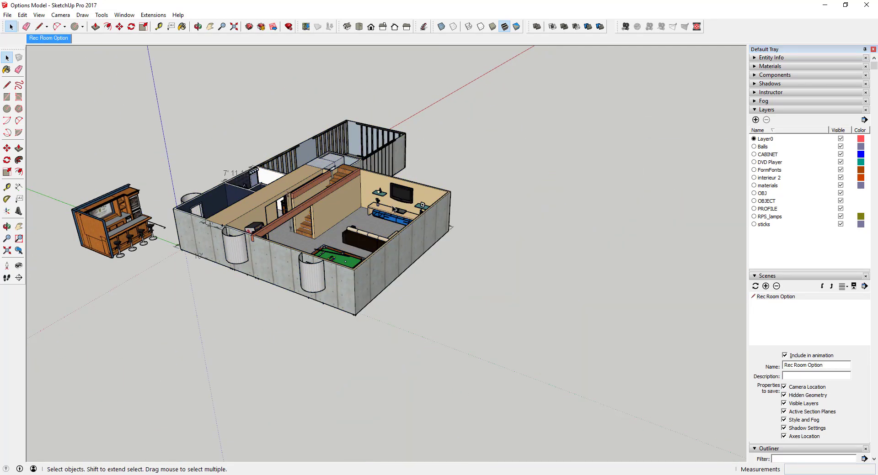
{"action": "scroll", "coordinate": [195, 152], "scroll_direction": "up", "scroll_amount": 3}
{"action": "right_click", "coordinate": [59, 40]}
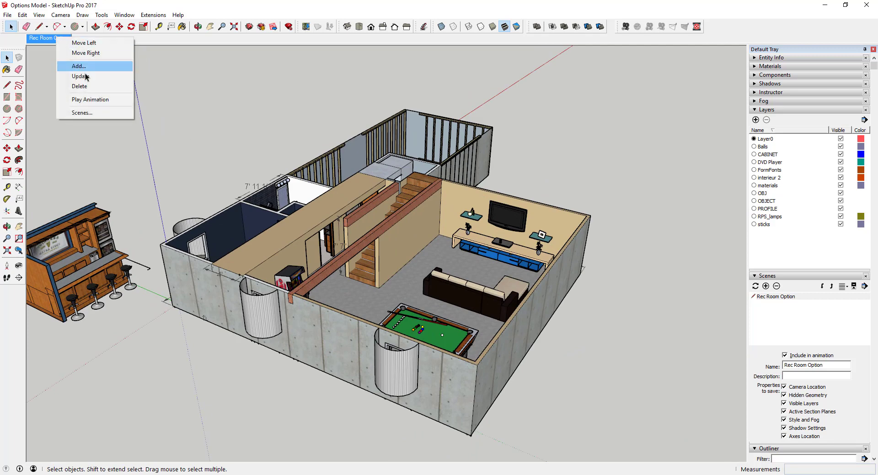
{"action": "left_click", "coordinate": [78, 76]}
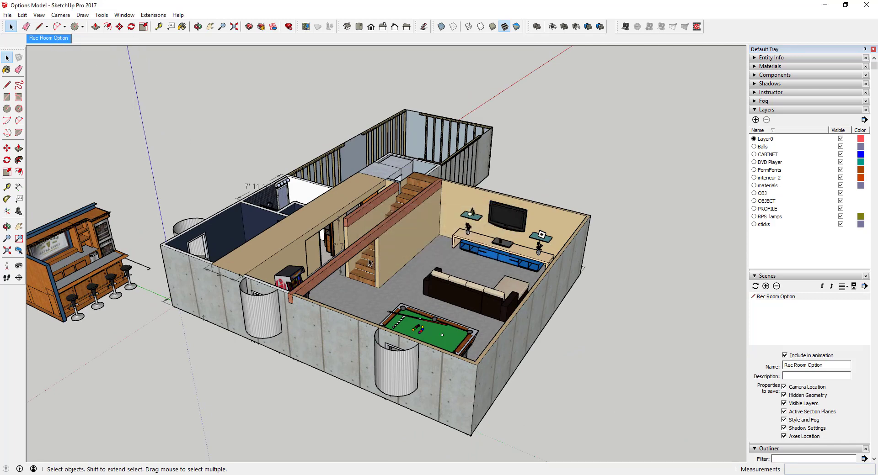
- Unhide the Option 2 group, and hide the Option 1 group and the detached bar
{"action": "scroll", "coordinate": [421, 293], "scroll_direction": "down", "scroll_amount": 4}
{"action": "scroll", "coordinate": [789, 358], "scroll_direction": "down", "scroll_amount": 5}
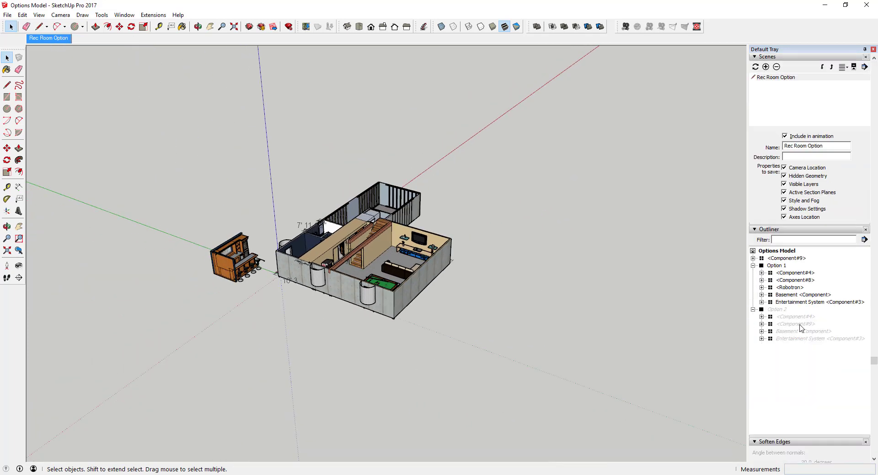
{"action": "right_click", "coordinate": [773, 312]}
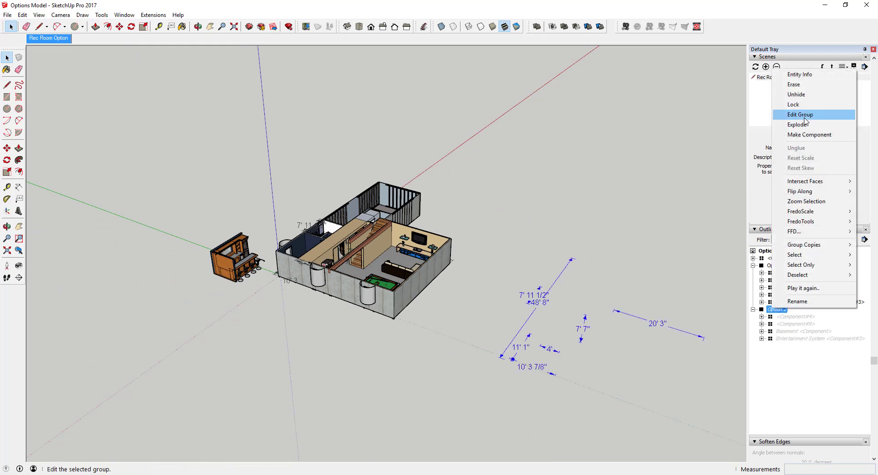
{"action": "left_click", "coordinate": [796, 94]}
{"action": "right_click", "coordinate": [777, 265]}
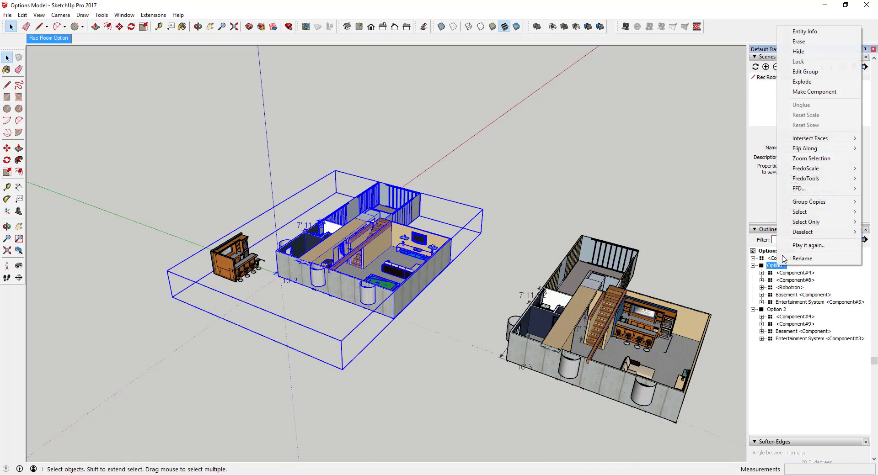
{"action": "left_click", "coordinate": [800, 51]}
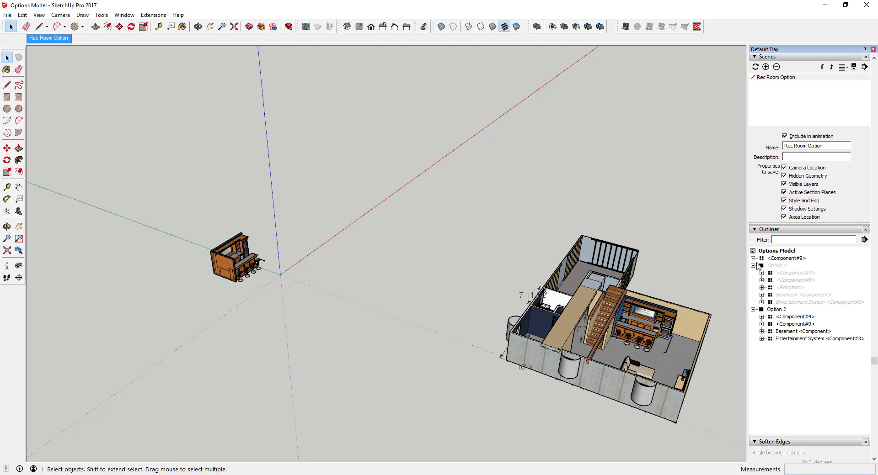
{"action": "right_click", "coordinate": [239, 266]}
{"action": "left_click", "coordinate": [260, 200]}
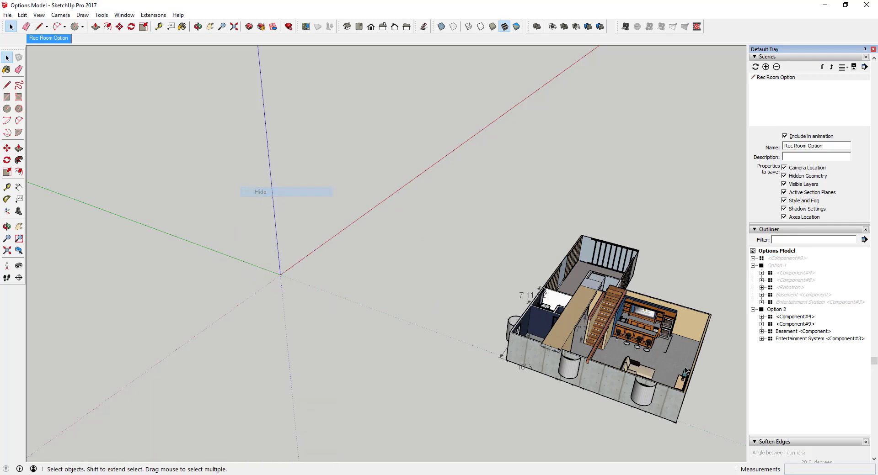
- Add a scene showing the Option 2 basement closely from above at an angle, with the bar and couch in sight
{"action": "scroll", "coordinate": [704, 374], "scroll_direction": "up", "scroll_amount": 2}
{"action": "scroll", "coordinate": [705, 374], "scroll_direction": "up", "scroll_amount": 2}
{"action": "scroll", "coordinate": [358, 169], "scroll_direction": "down", "scroll_amount": 3}
{"action": "scroll", "coordinate": [450, 228], "scroll_direction": "up", "scroll_amount": 2}
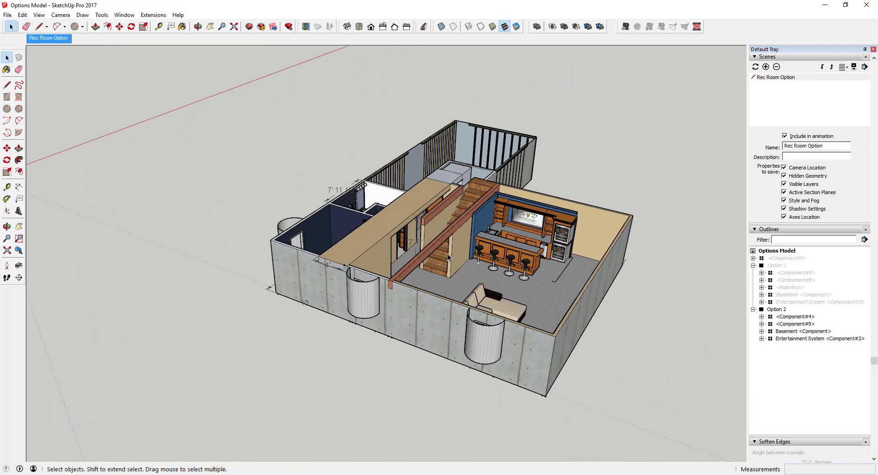
{"action": "middle_click_drag", "start_coordinate": [405, 231], "coordinate": [370, 287]}
{"action": "scroll", "coordinate": [486, 314], "scroll_direction": "up", "scroll_amount": 2}
{"action": "middle_click_drag", "start_coordinate": [486, 314], "coordinate": [485, 311]}
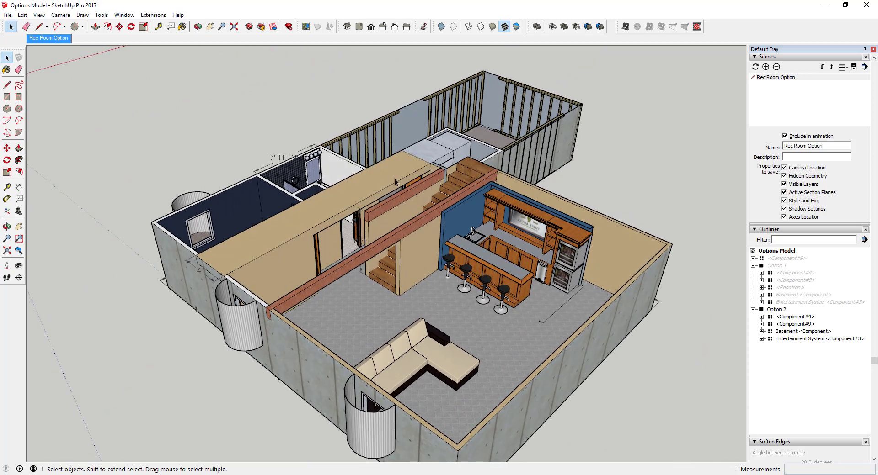
{"action": "right_click", "coordinate": [51, 38]}
{"action": "left_click", "coordinate": [69, 65]}
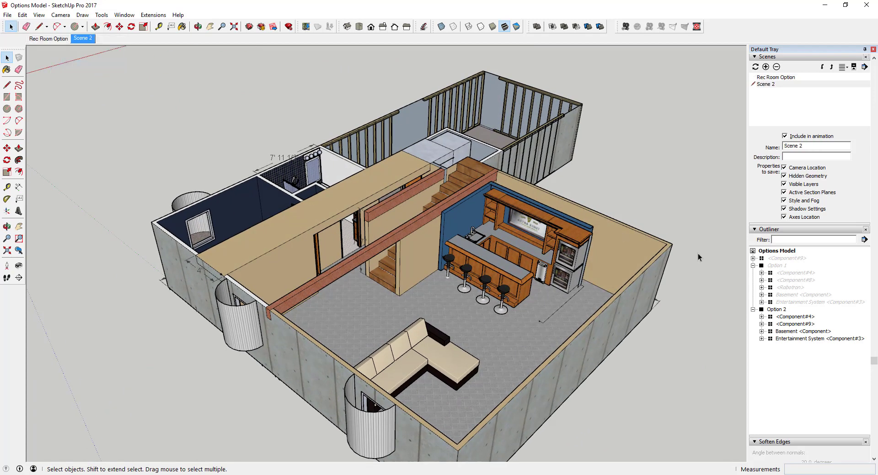
- Rename the new scene as Bar Option
{"action": "scroll", "coordinate": [810, 383], "scroll_direction": "down", "scroll_amount": 2}
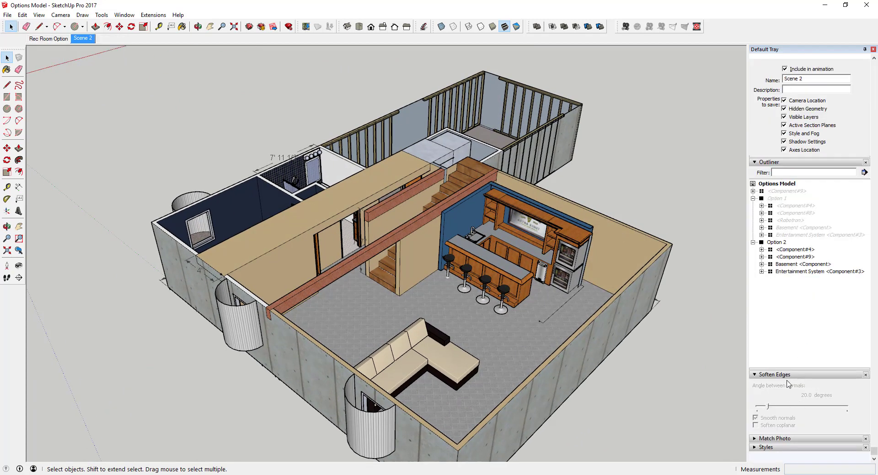
{"action": "scroll", "coordinate": [803, 348], "scroll_direction": "up", "scroll_amount": 4}
{"action": "left_click_drag", "start_coordinate": [804, 352], "coordinate": [671, 341]}
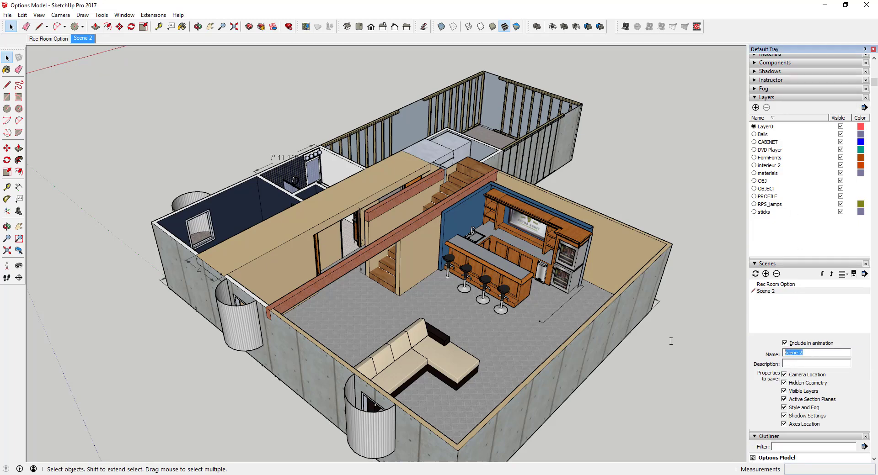
{"action": "type", "text": "Bar Option"}
{"action": "key", "text": "Return"}
- Update the Bar Option scene with a lower, closer view of the Option 2 basement and skip generating scene thumbnails
{"action": "middle_click_drag", "start_coordinate": [702, 334], "coordinate": [706, 285]}
{"action": "scroll", "coordinate": [533, 201], "scroll_direction": "up", "scroll_amount": 1}
{"action": "middle_click_drag", "start_coordinate": [533, 201], "coordinate": [546, 197]}
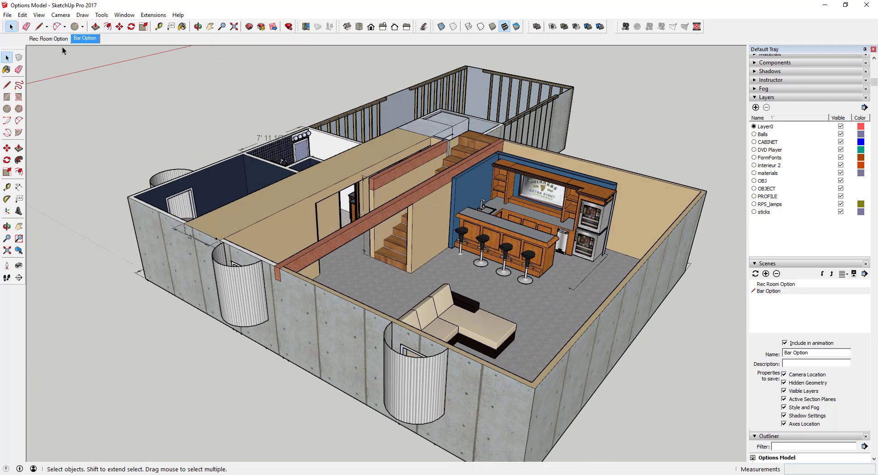
{"action": "right_click", "coordinate": [84, 38]}
{"action": "left_click", "coordinate": [105, 78]}
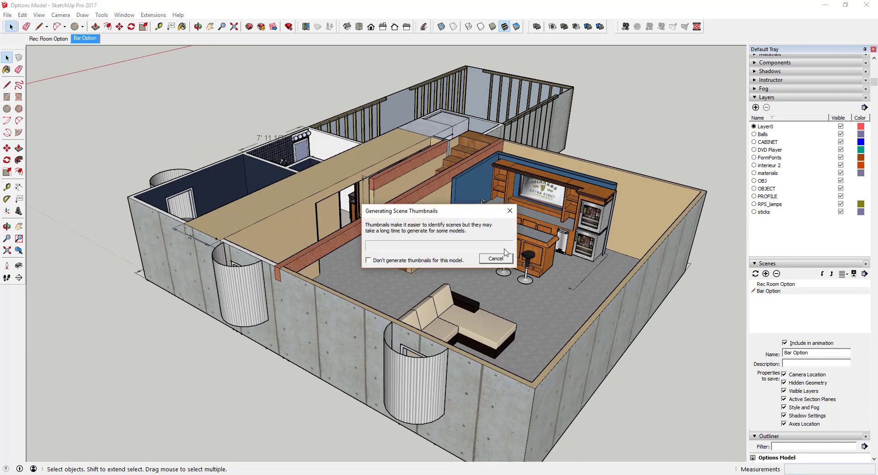
{"action": "left_click", "coordinate": [504, 256]}
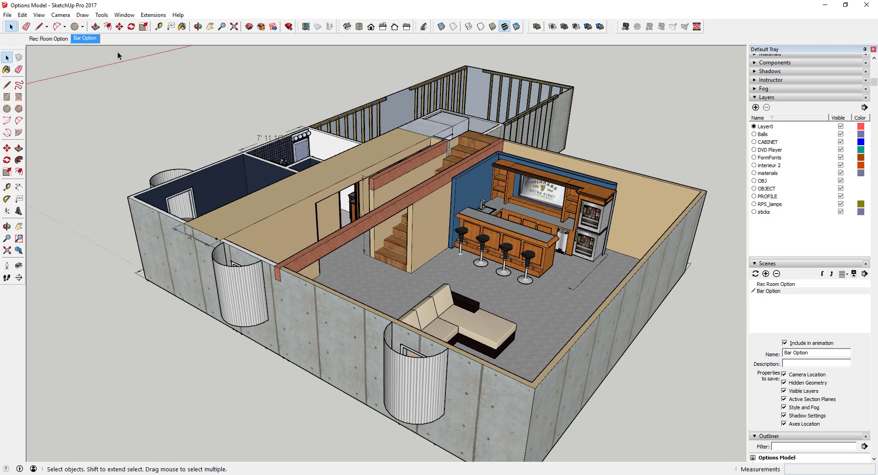
- Compare the Rec Room Option and Bar Option scenes and examine the bar layout from closer and farther away
{"action": "left_click", "coordinate": [48, 39]}
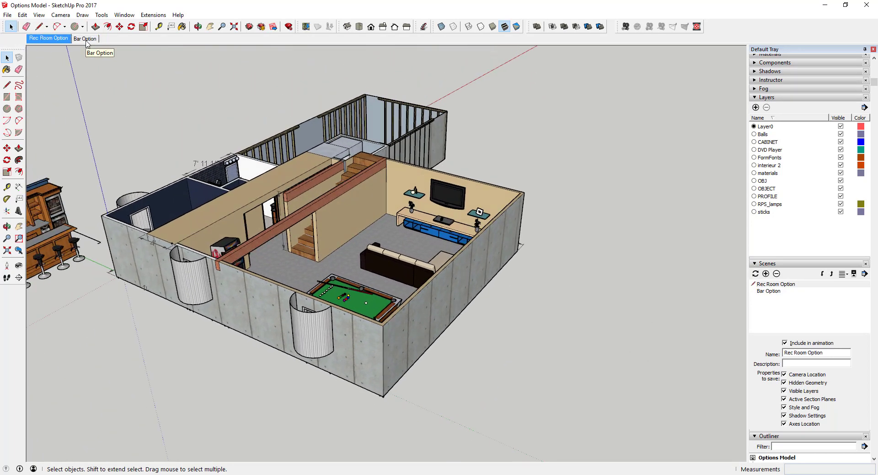
{"action": "left_click", "coordinate": [85, 39]}
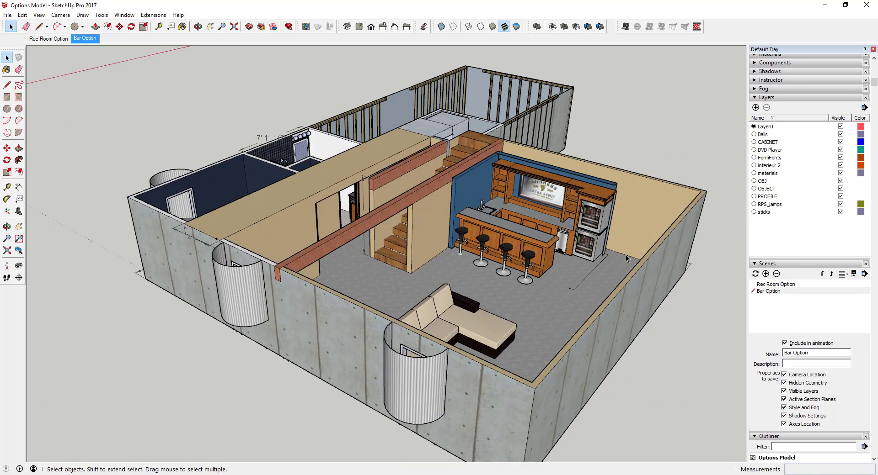
{"action": "scroll", "coordinate": [621, 273], "scroll_direction": "down", "scroll_amount": 4}
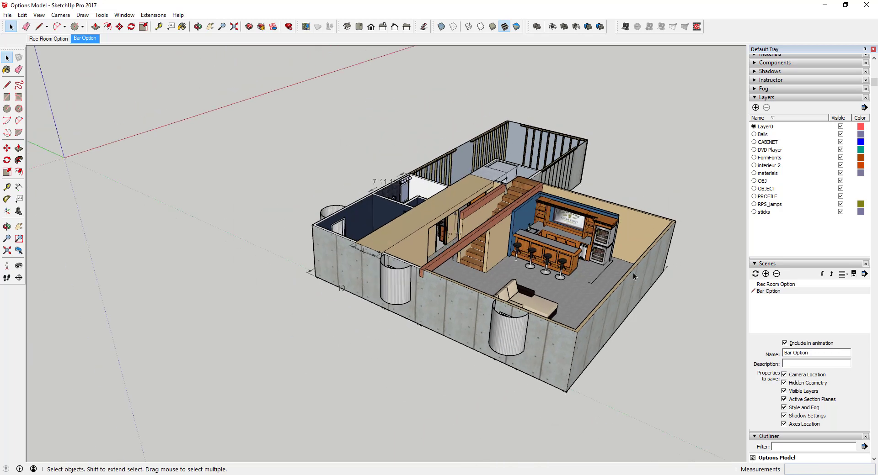
{"action": "scroll", "coordinate": [645, 275], "scroll_direction": "up", "scroll_amount": 3}
{"action": "scroll", "coordinate": [649, 261], "scroll_direction": "down", "scroll_amount": 2}
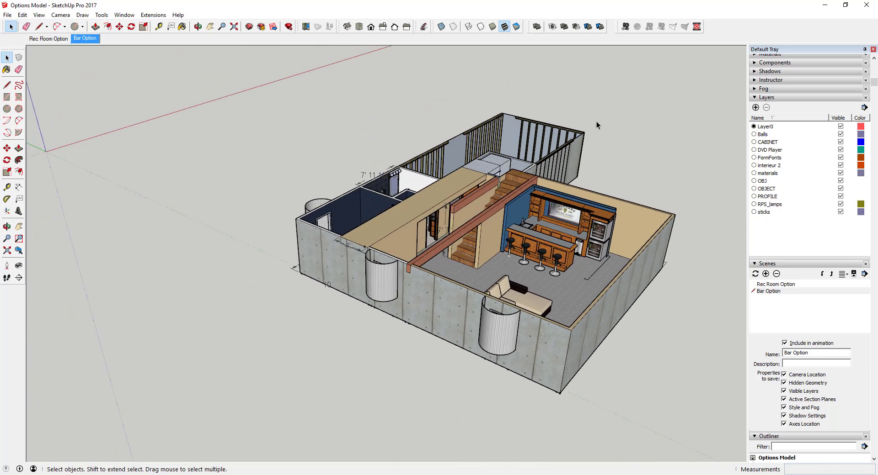
{"action": "scroll", "coordinate": [617, 277], "scroll_direction": "down", "scroll_amount": 1}
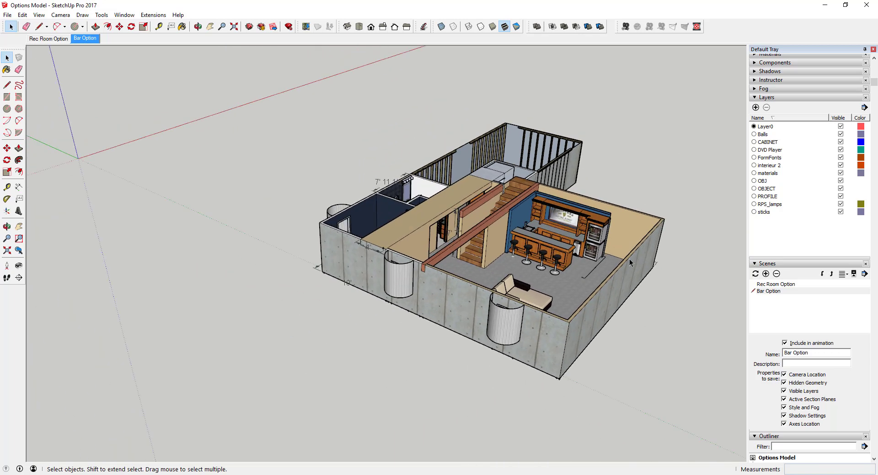
{"action": "scroll", "coordinate": [629, 262], "scroll_direction": "up", "scroll_amount": 2}
{"action": "scroll", "coordinate": [836, 419], "scroll_direction": "down", "scroll_amount": 3}
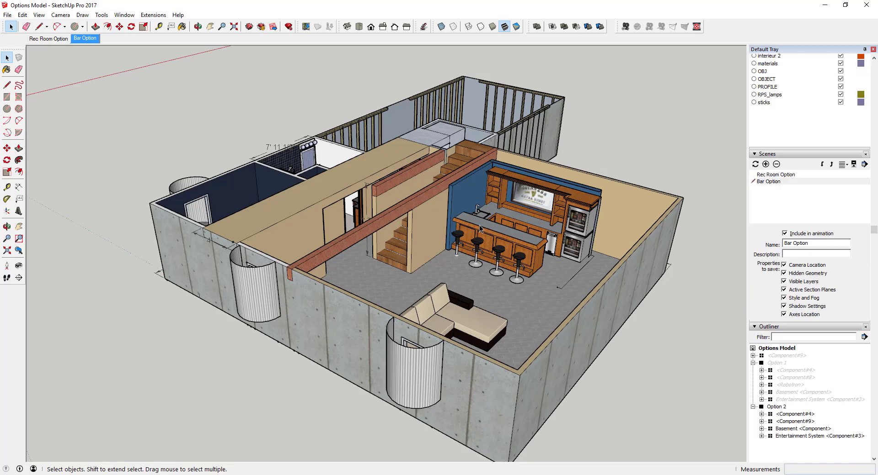
{"action": "scroll", "coordinate": [480, 230], "scroll_direction": "down", "scroll_amount": 4}
{"action": "scroll", "coordinate": [576, 225], "scroll_direction": "up", "scroll_amount": 1}
{"action": "scroll", "coordinate": [576, 224], "scroll_direction": "down", "scroll_amount": 1}
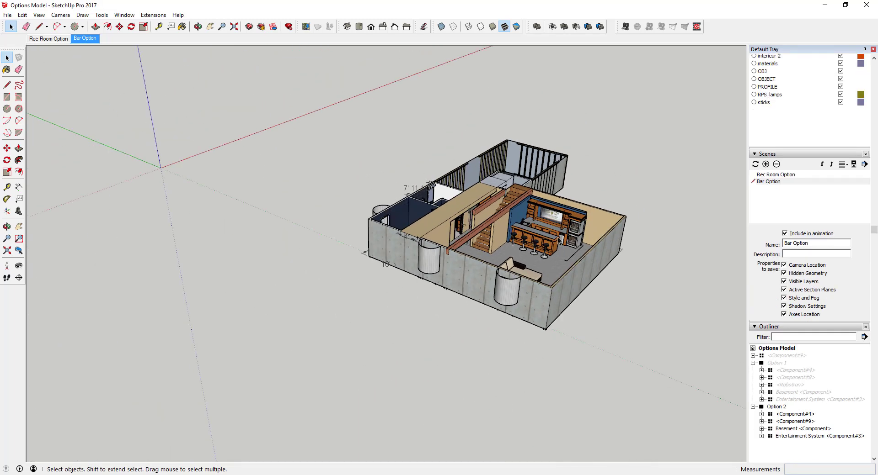
- Switch to the Rec Room Option scene and open the Option 1 group for editing
{"action": "left_click", "coordinate": [71, 37]}
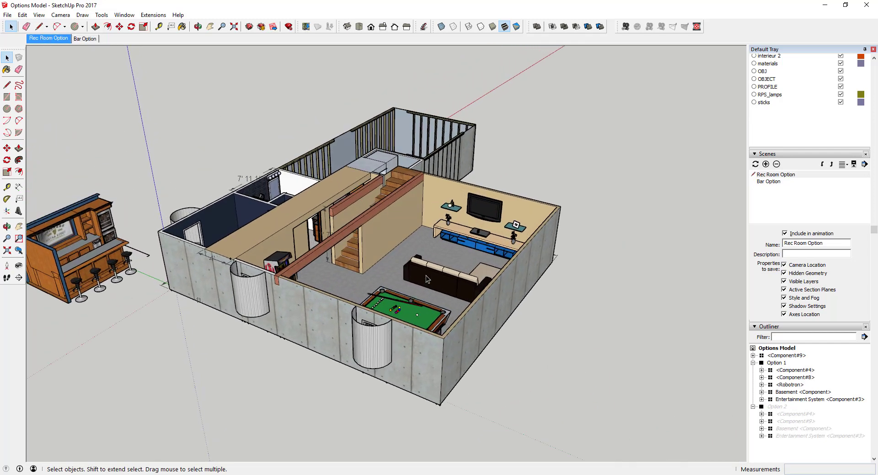
{"action": "left_click", "coordinate": [464, 335]}
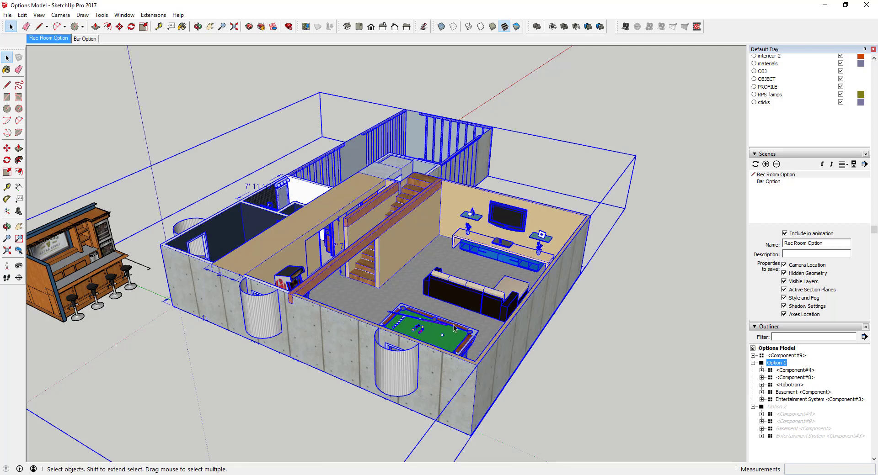
{"action": "double_click", "coordinate": [454, 324]}
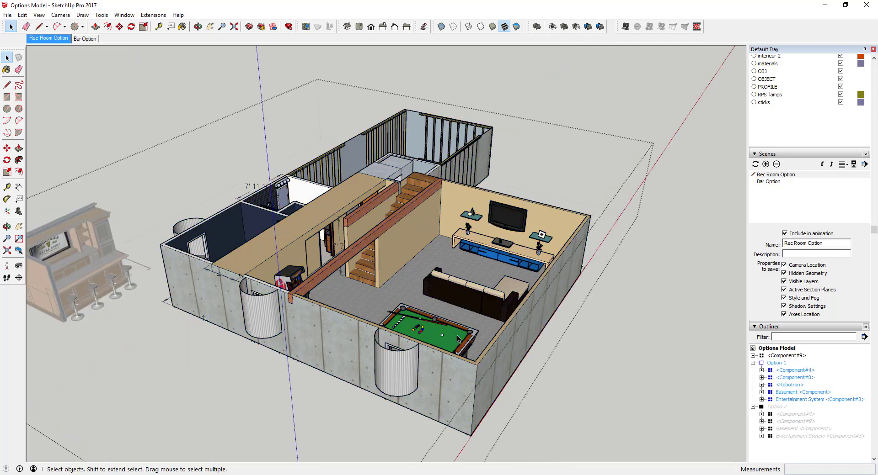
{"action": "left_click", "coordinate": [774, 363]}
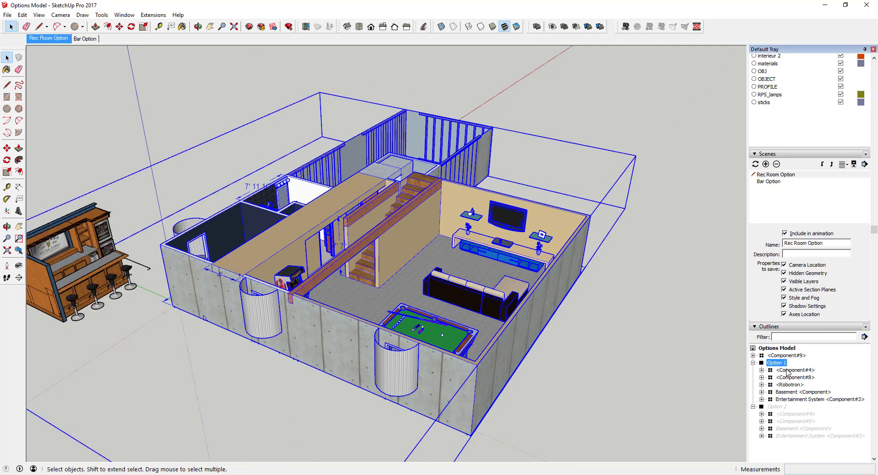
{"action": "left_click", "coordinate": [788, 371]}
{"action": "left_click", "coordinate": [795, 378]}
- Select the couch and the entertainment system inside Option 1 to see which model tree entries they match
{"action": "middle_click_drag", "start_coordinate": [539, 291], "coordinate": [497, 298]}
{"action": "left_click", "coordinate": [493, 299]}
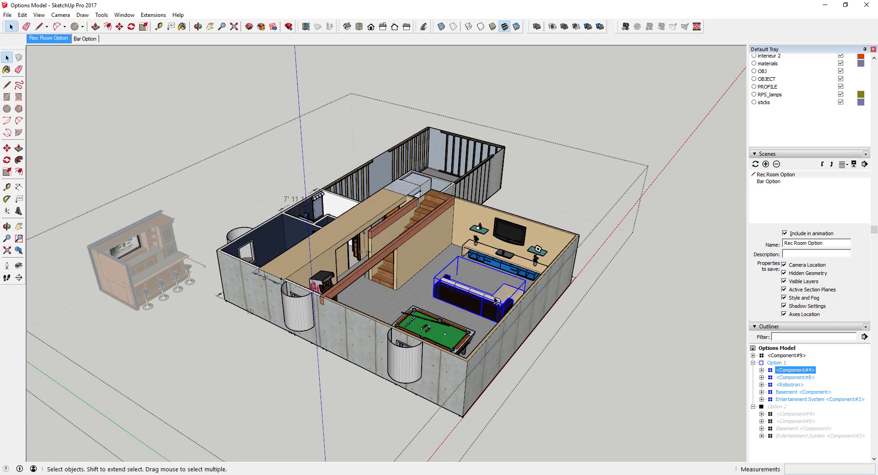
{"action": "left_click", "coordinate": [511, 267], "text": "shift"}
{"action": "scroll", "coordinate": [525, 254], "scroll_direction": "up", "scroll_amount": 4}
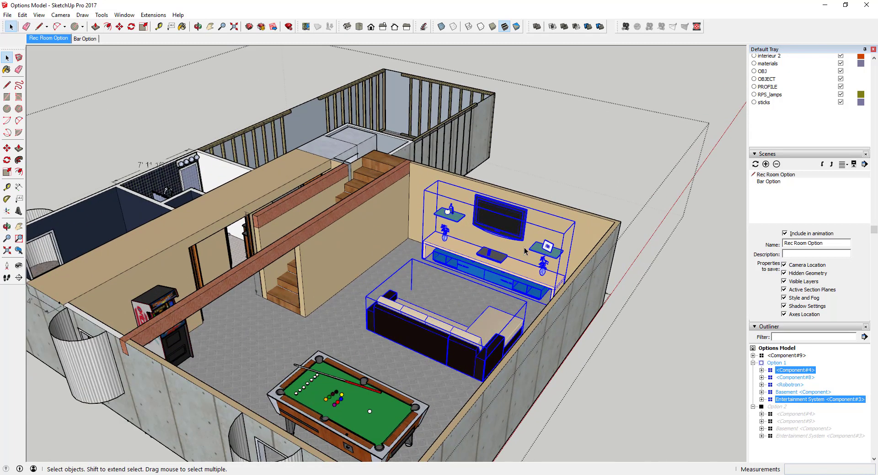
{"action": "scroll", "coordinate": [525, 251], "scroll_direction": "down", "scroll_amount": 3}
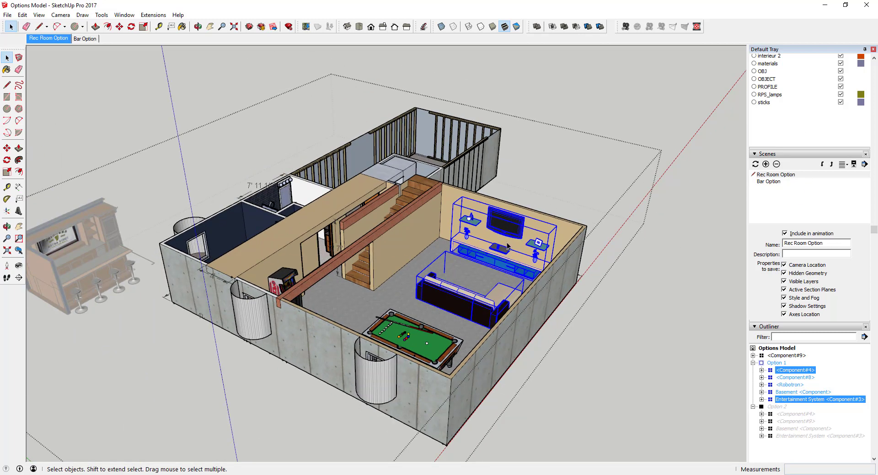
{"action": "right_click", "coordinate": [783, 370]}
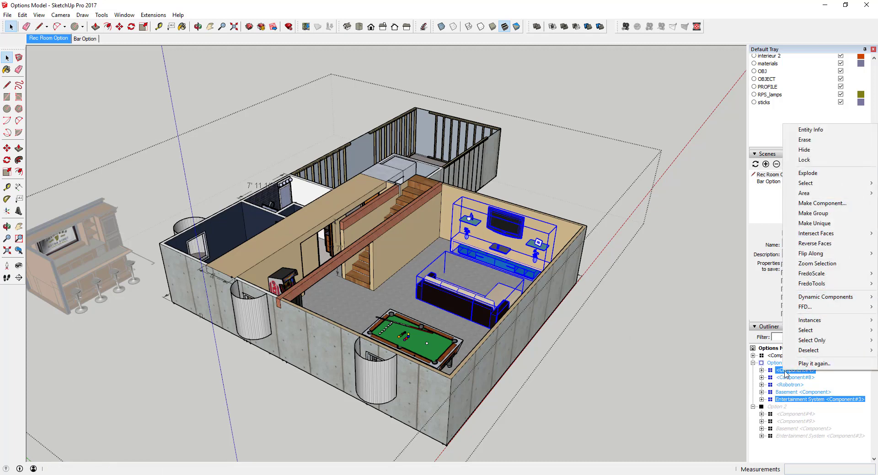
{"action": "right_click", "coordinate": [507, 256]}
{"action": "left_click", "coordinate": [500, 255]}
{"action": "left_click", "coordinate": [504, 242]}
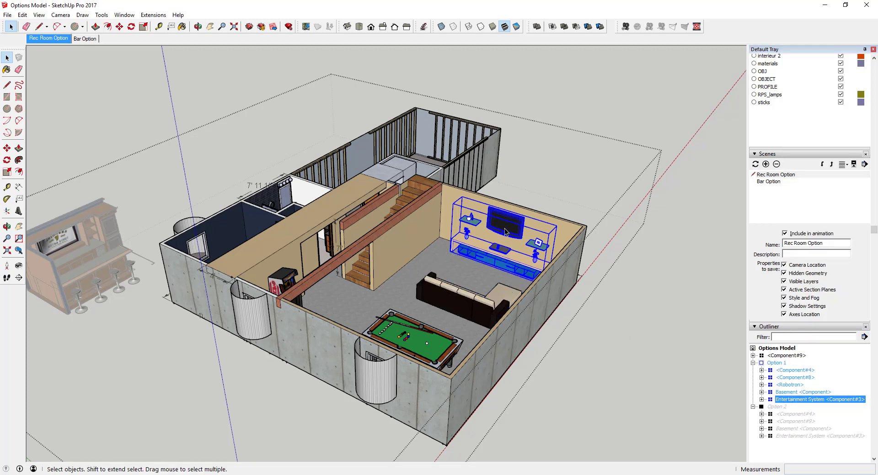
- Name the couch component inside the Option 1 group Couch
{"action": "left_click", "coordinate": [469, 300]}
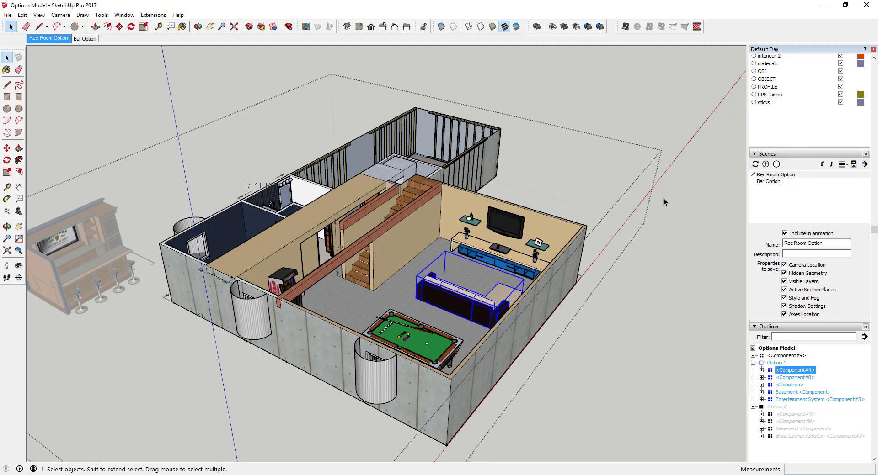
{"action": "scroll", "coordinate": [559, 271], "scroll_direction": "up", "scroll_amount": 2}
{"action": "scroll", "coordinate": [468, 311], "scroll_direction": "up", "scroll_amount": 3}
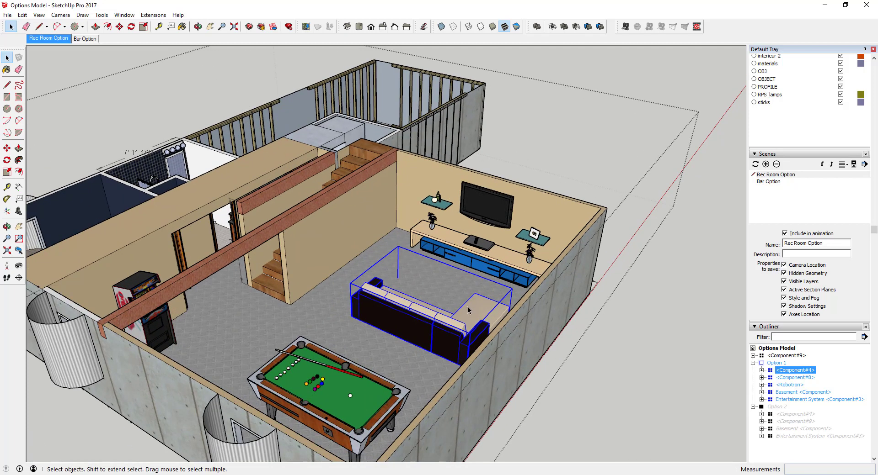
{"action": "right_click", "coordinate": [794, 373]}
{"action": "left_click", "coordinate": [786, 354]}
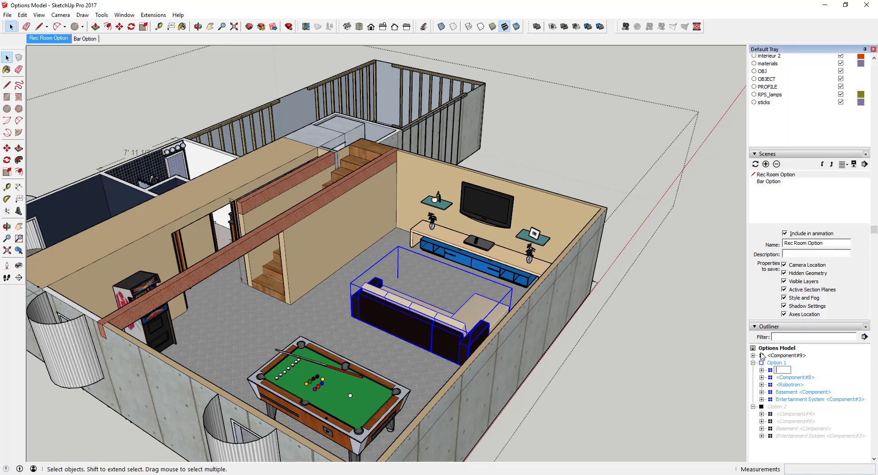
{"action": "key", "text": "Return"}
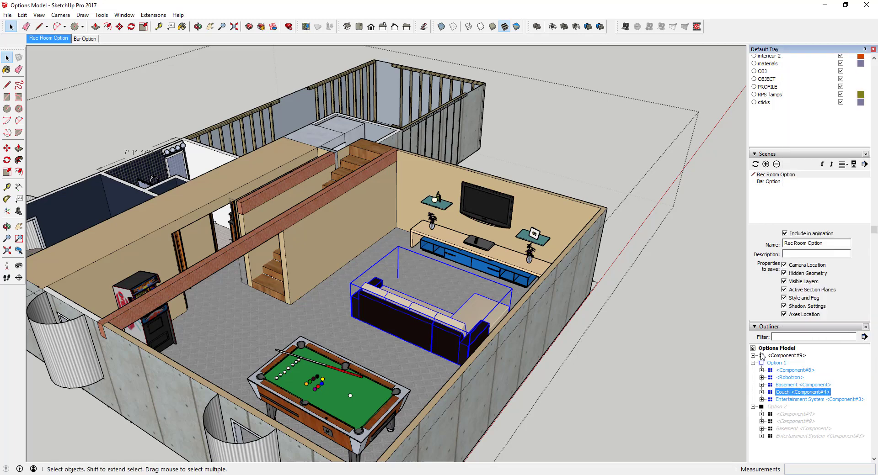
- Name the pool table component inside the Option 1 group Pool Table
{"action": "left_click", "coordinate": [793, 371]}
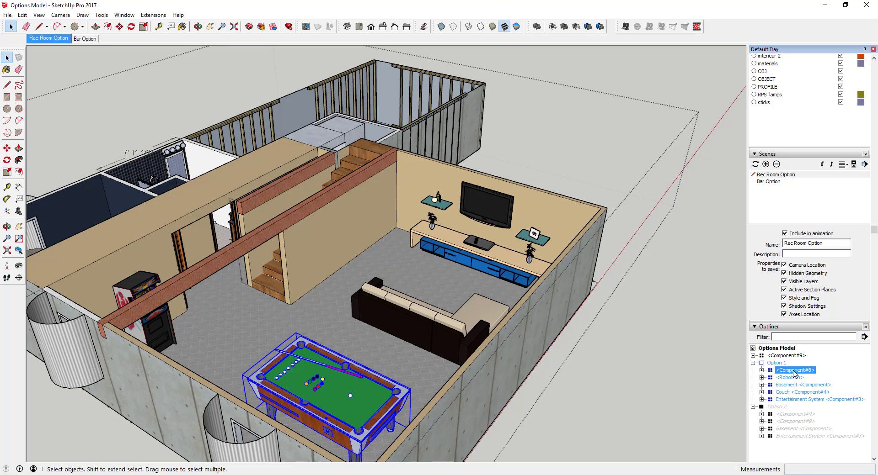
{"action": "right_click", "coordinate": [793, 374]}
{"action": "left_click", "coordinate": [806, 364]}
{"action": "type", "text": "Pool Table"}
{"action": "key", "text": "Return"}
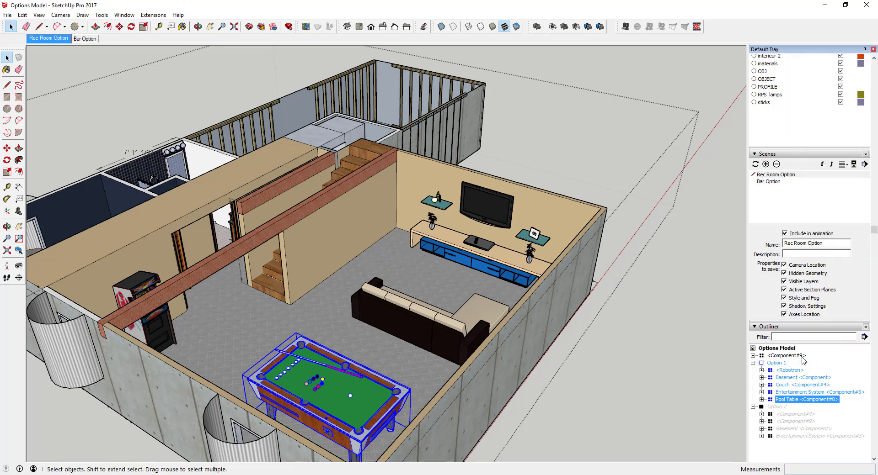
- Group the Pool Table and Robotron components together inside the Option 1 group
{"action": "left_click", "coordinate": [474, 247]}
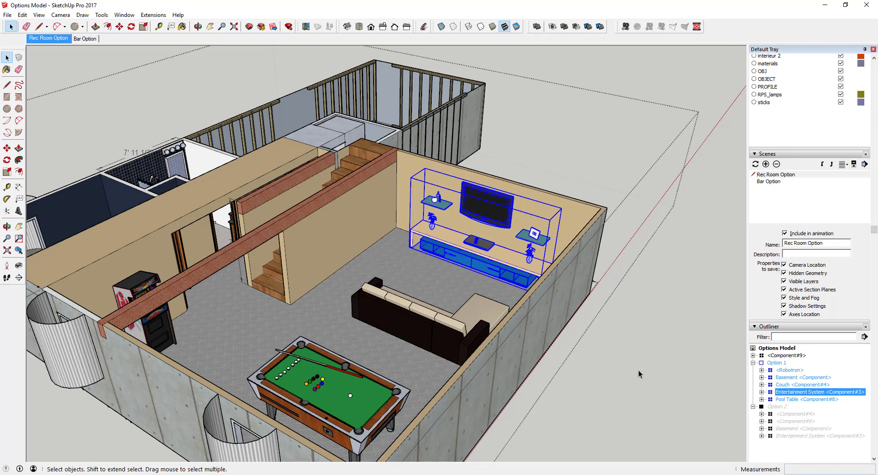
{"action": "left_click", "coordinate": [799, 401]}
{"action": "left_click", "coordinate": [790, 370], "text": "ctrl"}
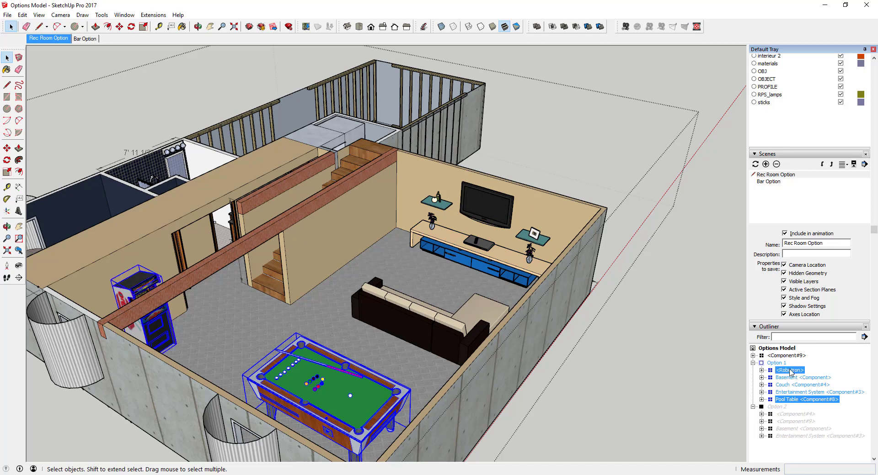
{"action": "right_click", "coordinate": [791, 372]}
{"action": "left_click", "coordinate": [813, 211]}
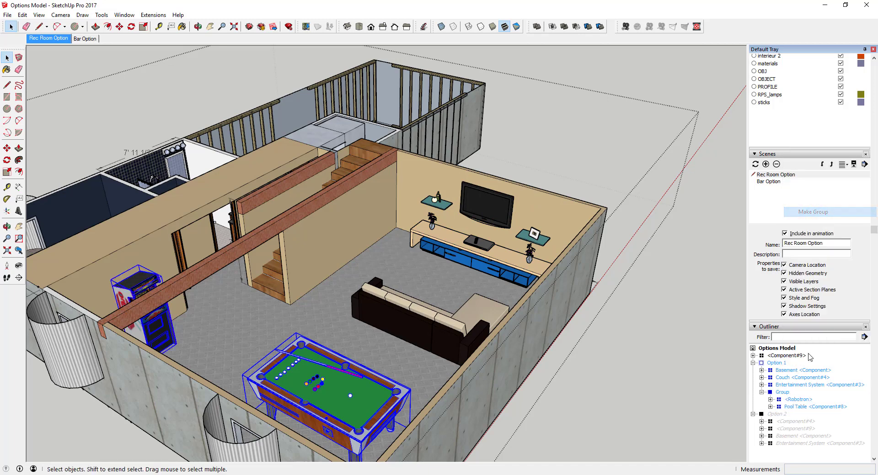
- Rename the new group containing the pool table and arcade machine as Games
{"action": "right_click", "coordinate": [782, 393]}
{"action": "left_click", "coordinate": [810, 389]}
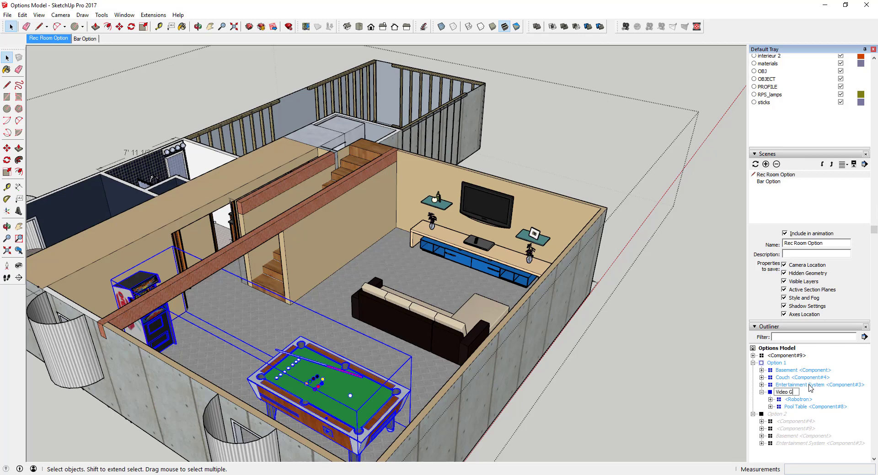
{"action": "key", "text": "BackSpace"}
{"action": "key", "text": "BackSpace"}
{"action": "key", "text": "BackSpace"}
{"action": "key", "text": "BackSpace"}
{"action": "key", "text": "BackSpace"}
{"action": "key", "text": "BackSpace"}
{"action": "key", "text": "BackSpace"}
{"action": "key", "text": "BackSpace"}
{"action": "key", "text": "BackSpace"}
{"action": "key", "text": "BackSpace"}
{"action": "key", "text": "BackSpace"}
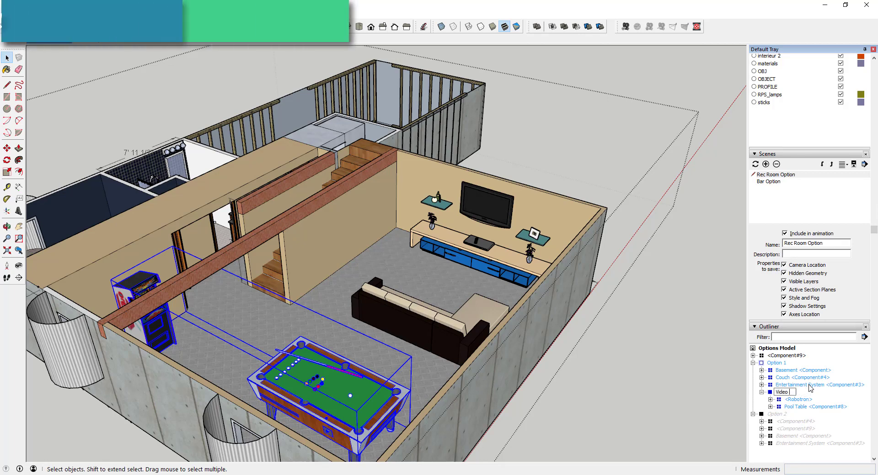
{"action": "type", "text": "Games"}
{"action": "key", "text": "Return"}
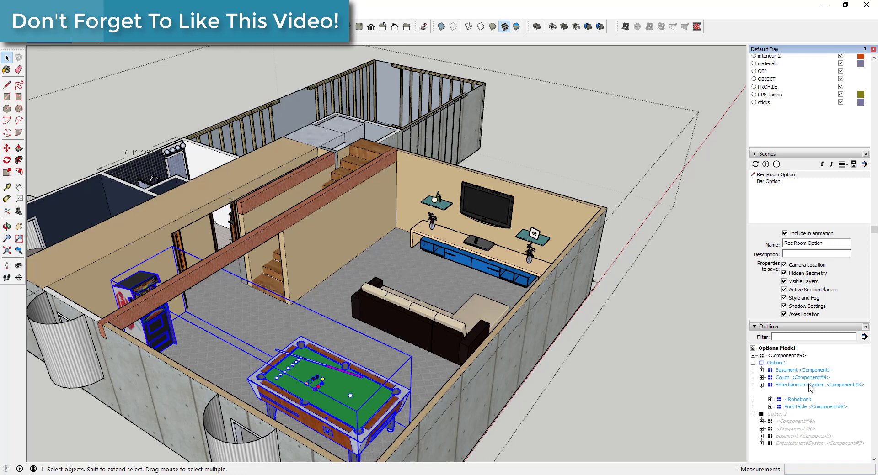
- Add a layer named Furniture Option 1 - Video Games
{"action": "scroll", "coordinate": [758, 61], "scroll_direction": "up", "scroll_amount": 2}
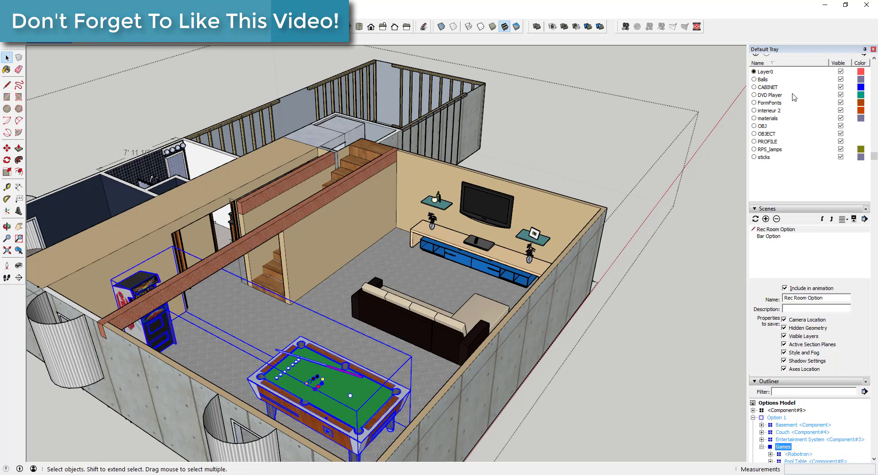
{"action": "left_click", "coordinate": [755, 55]}
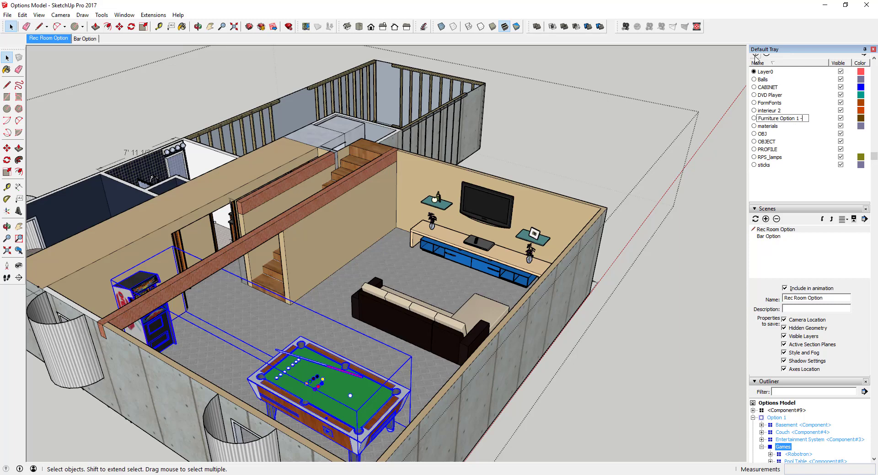
{"action": "type", "text": "Furniture Option 1 - Video Games and"}
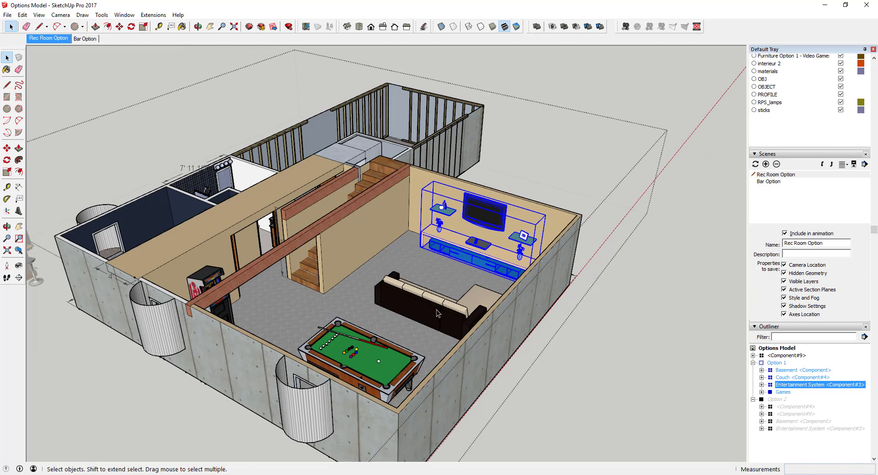
- Copy the entertainment system and couch about 17' 9" away to a spot outside the basement walls
{"action": "left_click", "coordinate": [430, 306], "text": "ctrl"}
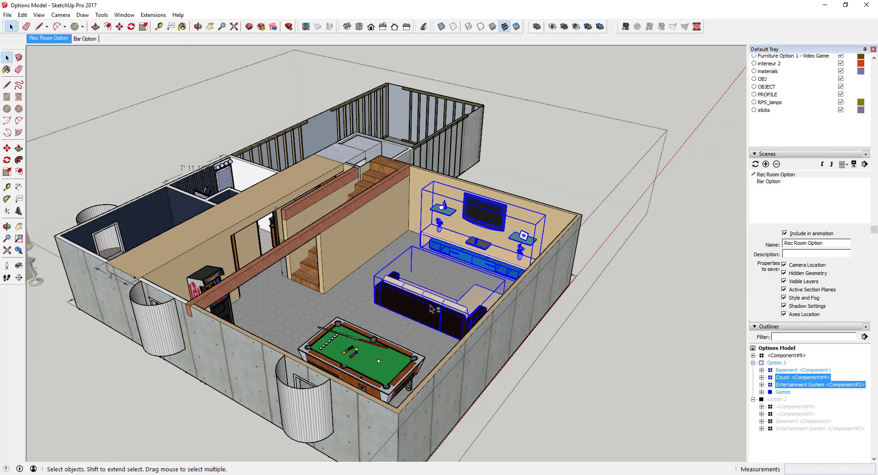
{"action": "key", "text": "m"}
{"action": "left_click", "coordinate": [437, 304]}
{"action": "key", "text": "ctrl"}
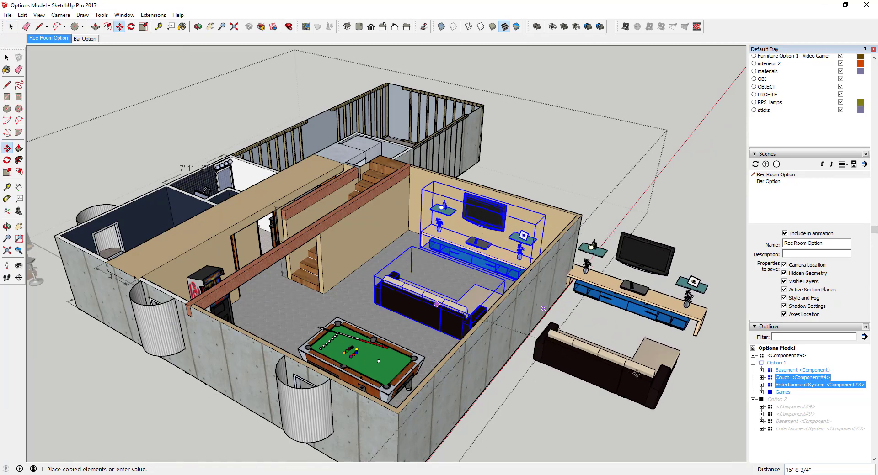
{"action": "left_click", "coordinate": [636, 376]}
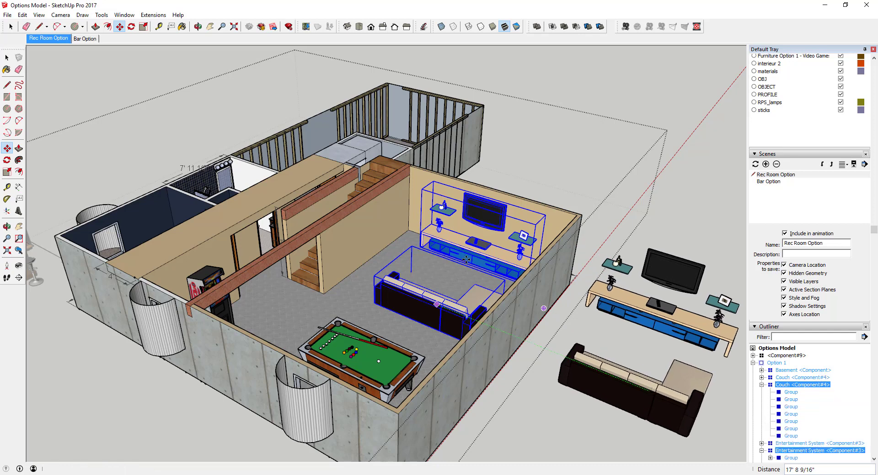
- Group the original entertainment system, couch and Games group inside the basement, and name the group Furniture Option 1
{"action": "key", "text": "space"}
{"action": "left_click", "coordinate": [470, 253]}
{"action": "left_click", "coordinate": [433, 310], "text": "ctrl"}
{"action": "left_click", "coordinate": [364, 354], "text": "ctrl"}
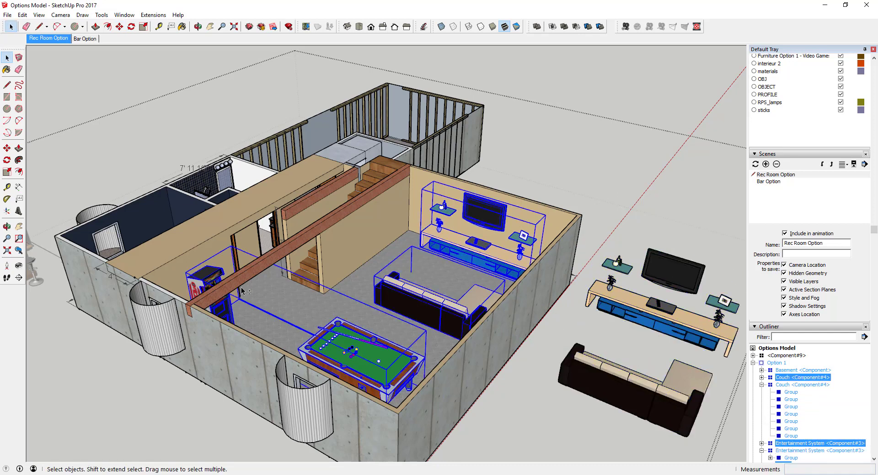
{"action": "right_click", "coordinate": [788, 381]}
{"action": "left_click", "coordinate": [814, 210]}
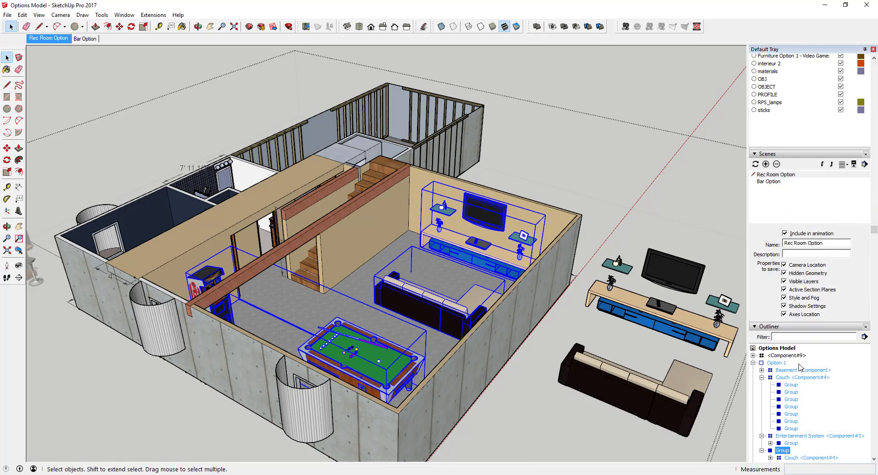
{"action": "right_click", "coordinate": [784, 452]}
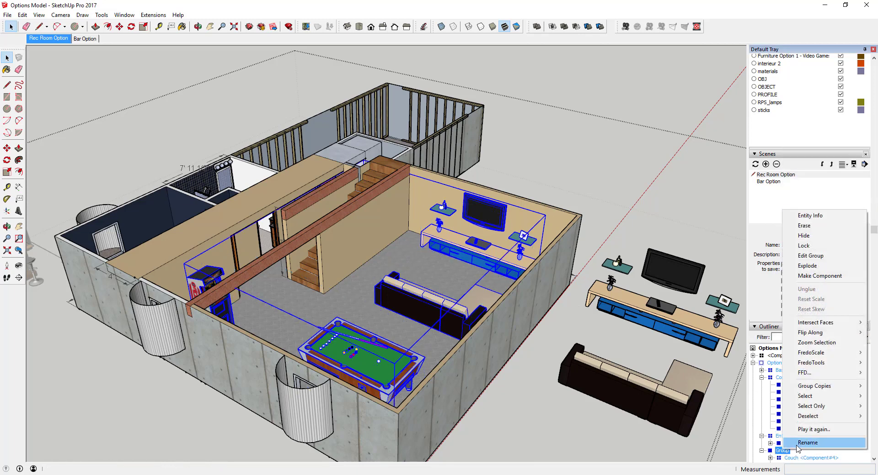
{"action": "left_click", "coordinate": [797, 443]}
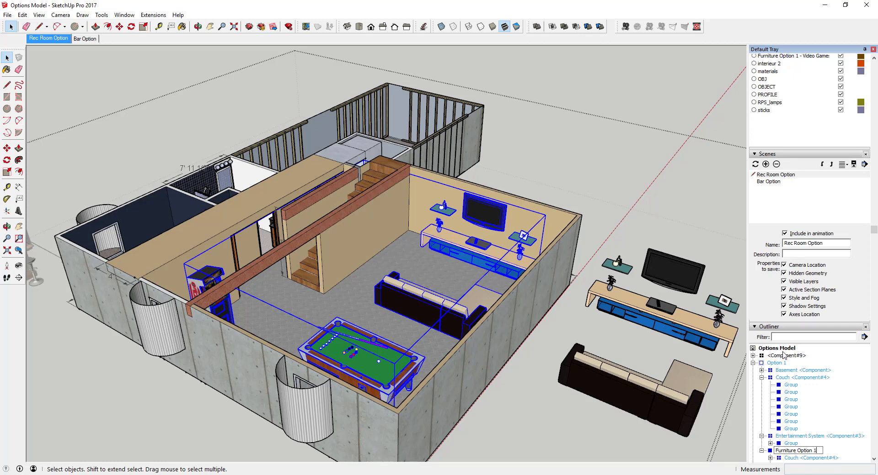
{"action": "key", "text": "Return"}
- Assign the Furniture Option 1 group to the Furniture Option 1 - Video Games layer and test the layer's visibility
{"action": "scroll", "coordinate": [796, 166], "scroll_direction": "up", "scroll_amount": 4}
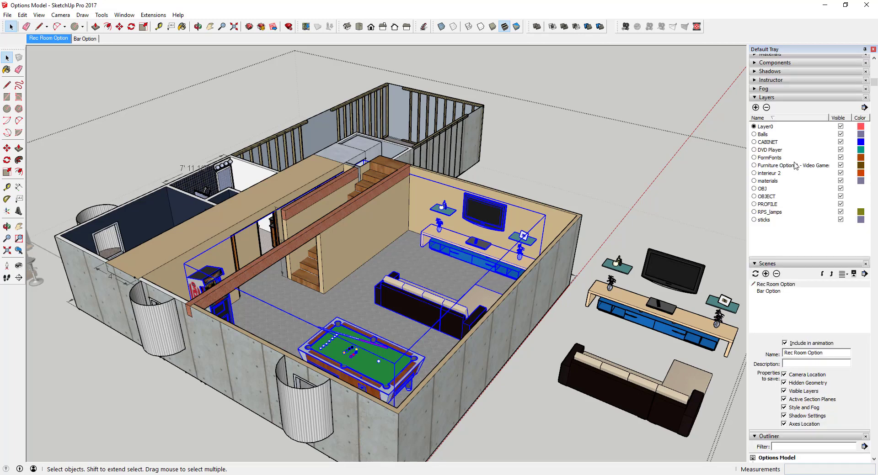
{"action": "scroll", "coordinate": [798, 147], "scroll_direction": "up", "scroll_amount": 1}
{"action": "left_click", "coordinate": [756, 57]}
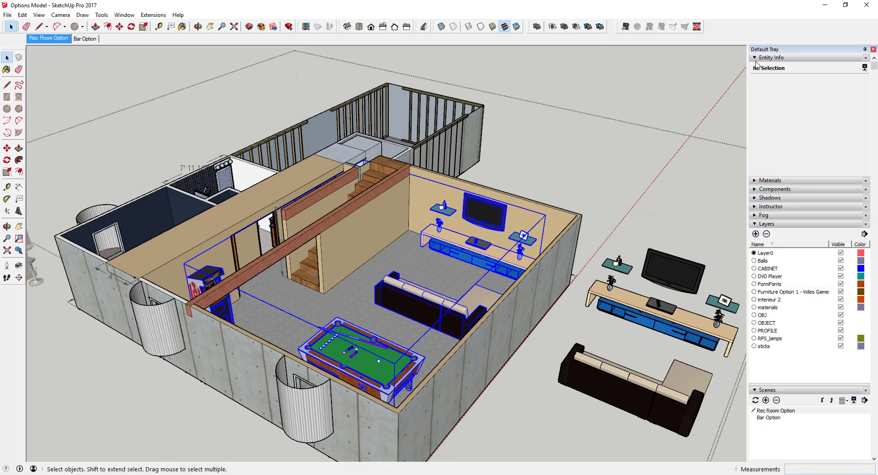
{"action": "left_click", "coordinate": [862, 82]}
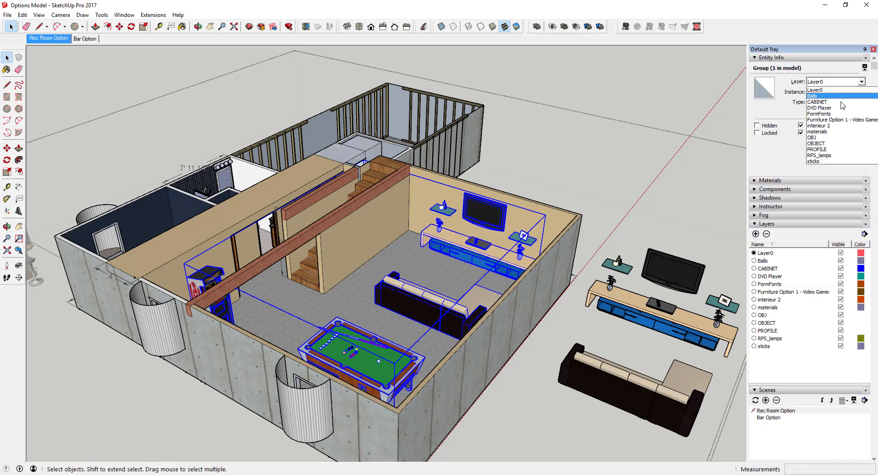
{"action": "left_click", "coordinate": [841, 120]}
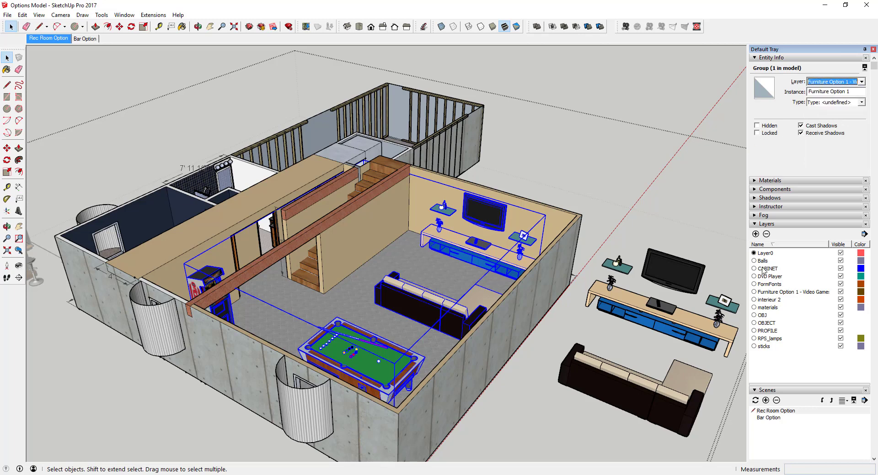
{"action": "left_click", "coordinate": [840, 292]}
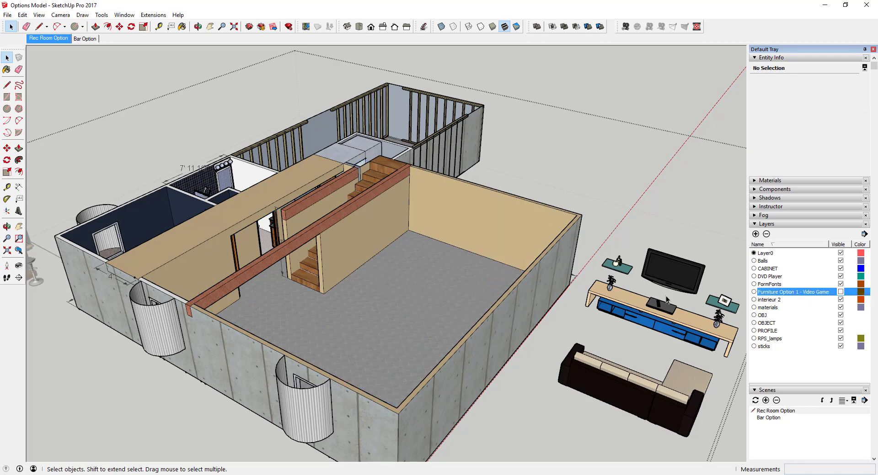
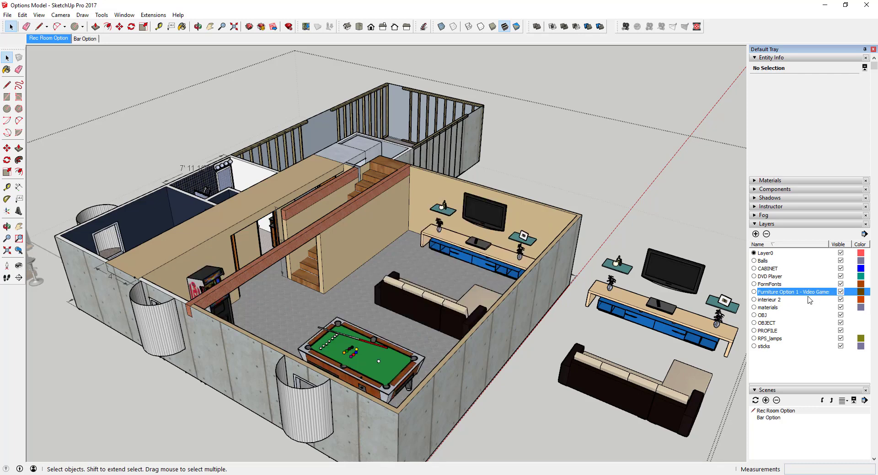
- Delete the layers from interieur 2 through sticks, moving their contents to the default layer
{"action": "left_click", "coordinate": [768, 308], "text": "shift"}
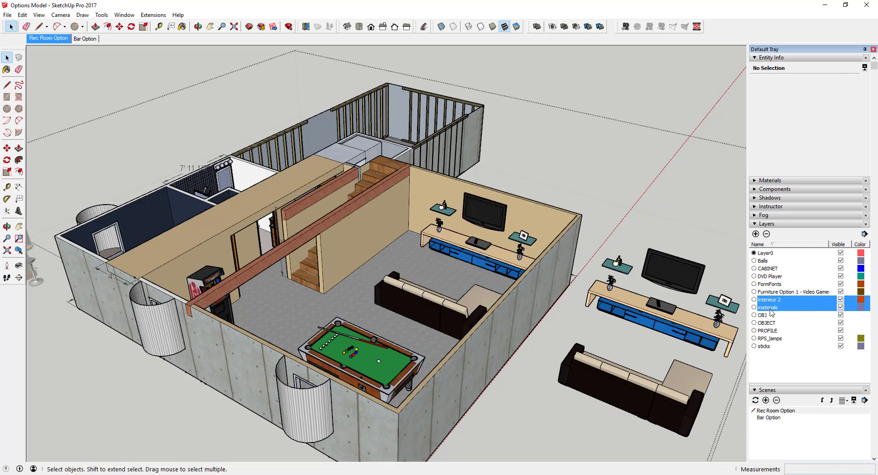
{"action": "left_click", "coordinate": [767, 234]}
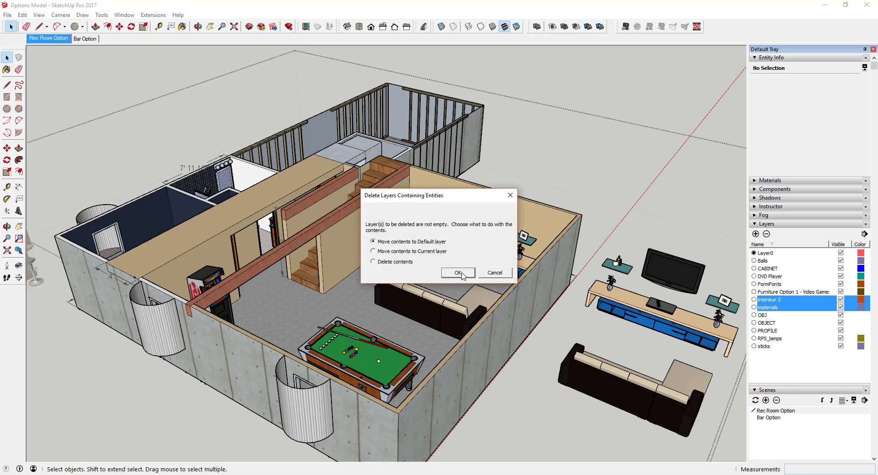
{"action": "left_click", "coordinate": [496, 275]}
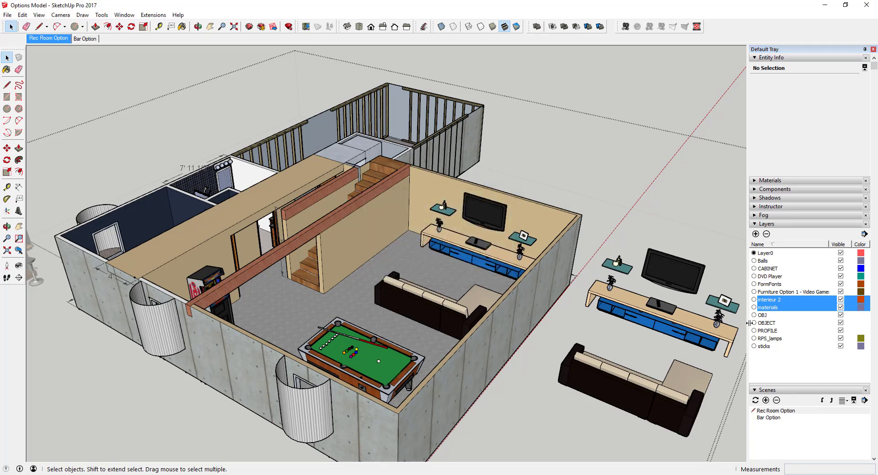
{"action": "left_click", "coordinate": [766, 347], "text": "shift"}
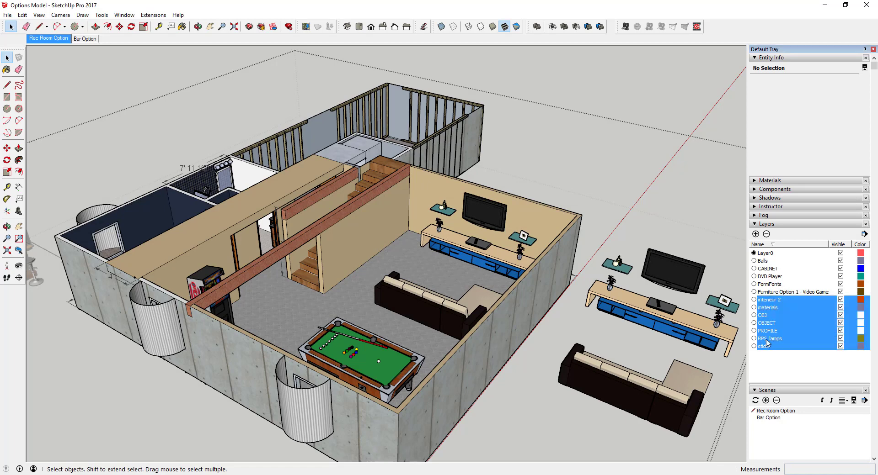
{"action": "left_click", "coordinate": [766, 234]}
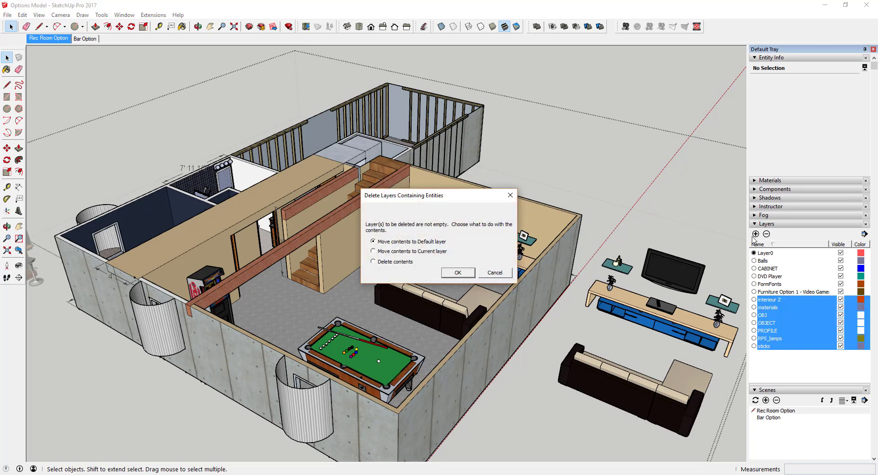
{"action": "left_click", "coordinate": [462, 274]}
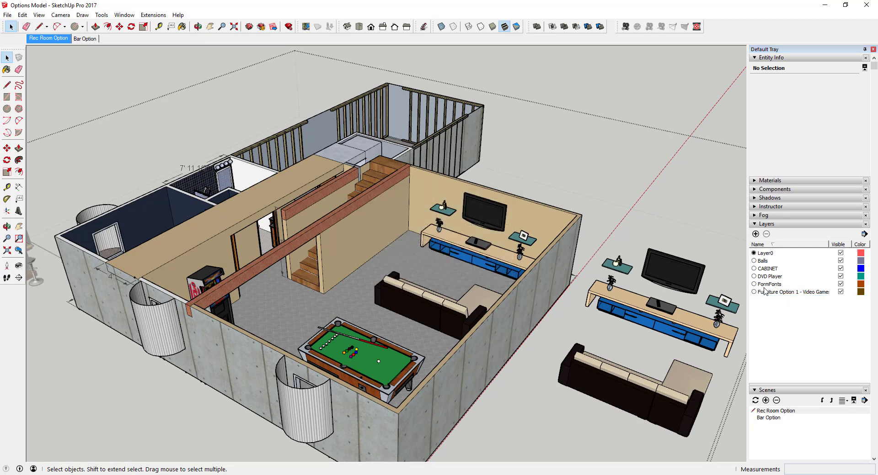
- Delete the Balls, CABINET, DVD Player and FormFonts layers, moving their contents to the default layer
{"action": "left_click", "coordinate": [765, 261]}
{"action": "left_click", "coordinate": [769, 285], "text": "shift"}
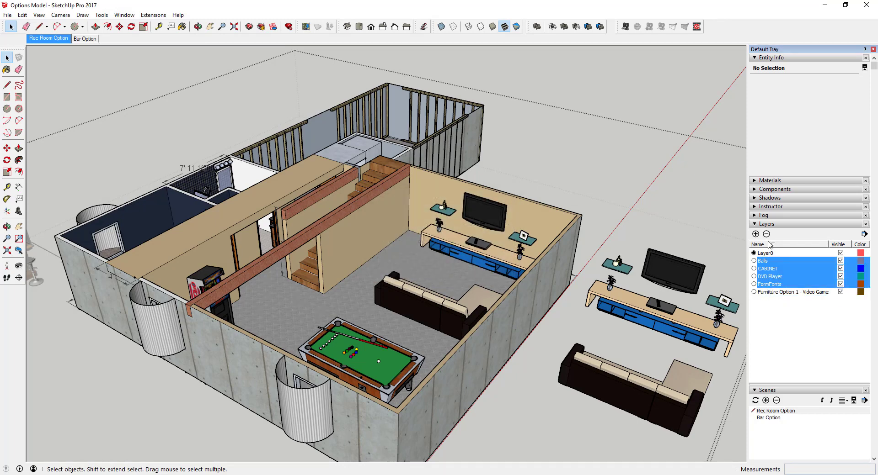
{"action": "left_click", "coordinate": [767, 235]}
{"action": "left_click", "coordinate": [456, 274]}
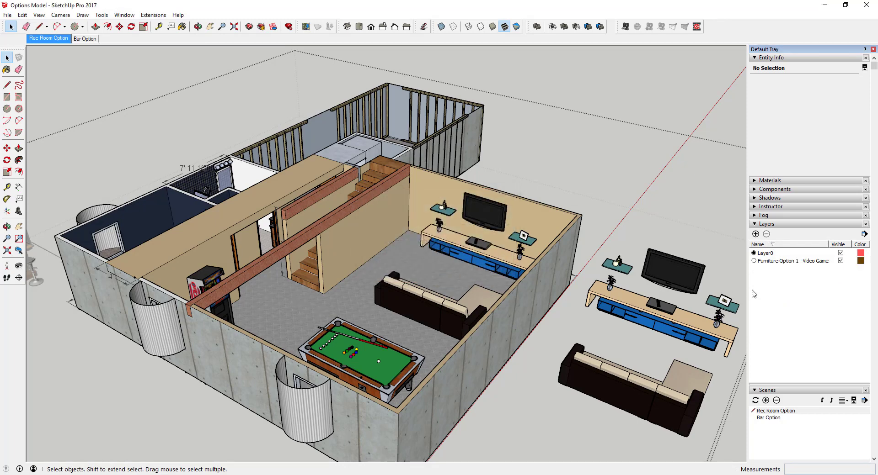
- Select the basement and the grouped furniture to tell them apart, and hide the Furniture Option 1 - Video Games layer
{"action": "left_click", "coordinate": [455, 301]}
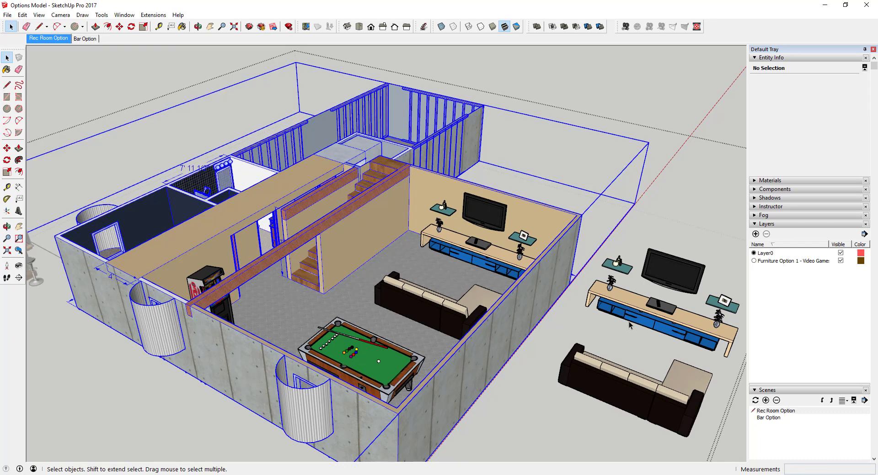
{"action": "left_click", "coordinate": [440, 316]}
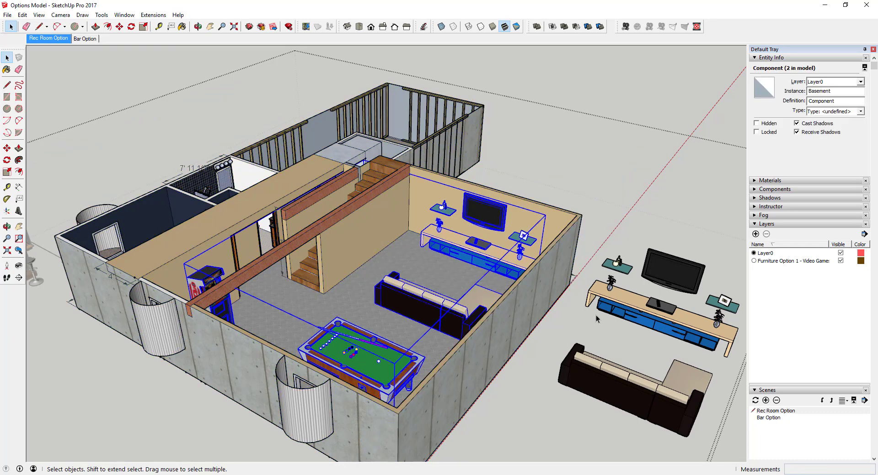
{"action": "left_click", "coordinate": [840, 261]}
- Move the copied couch and entertainment system from outside the basement into its empty main room
{"action": "middle_click_drag", "start_coordinate": [503, 343], "coordinate": [444, 379]}
{"action": "left_click", "coordinate": [450, 396]}
{"action": "left_click", "coordinate": [328, 423], "text": "shift"}
{"action": "key", "text": "m"}
{"action": "left_click", "coordinate": [336, 437]}
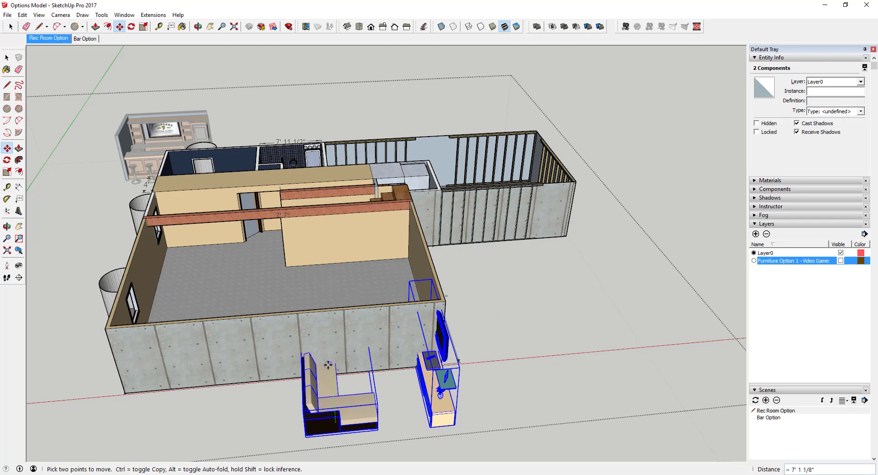
{"action": "left_click", "coordinate": [327, 284]}
- Move the couch and entertainment system about 15' along the red axis toward the window wall of the main room
{"action": "middle_click_drag", "start_coordinate": [327, 285], "coordinate": [359, 342]}
{"action": "left_click", "coordinate": [367, 349]}
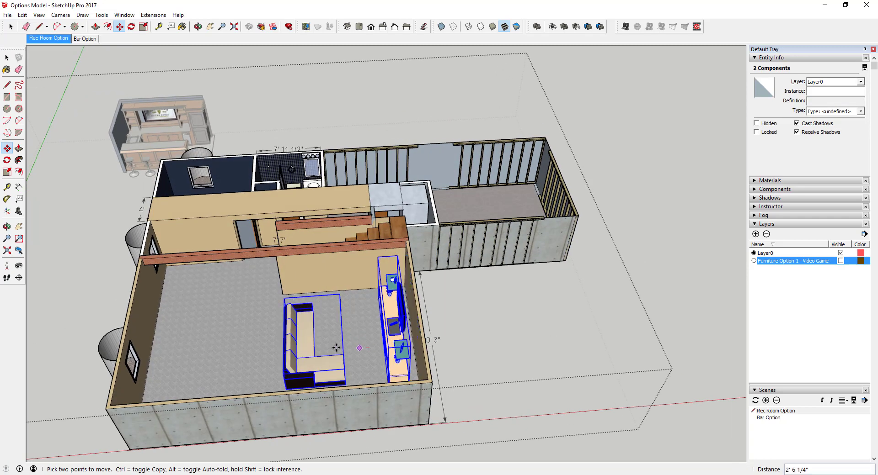
{"action": "left_click", "coordinate": [229, 356]}
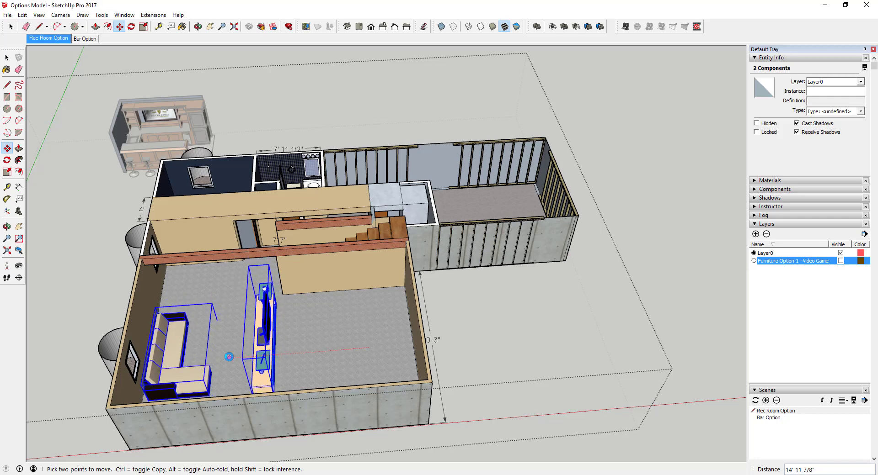
- Rotate the couch and entertainment system together so the TV backs onto the short end wall of the main room
{"action": "key", "text": "q"}
{"action": "left_click", "coordinate": [226, 349]}
{"action": "left_click", "coordinate": [306, 342]}
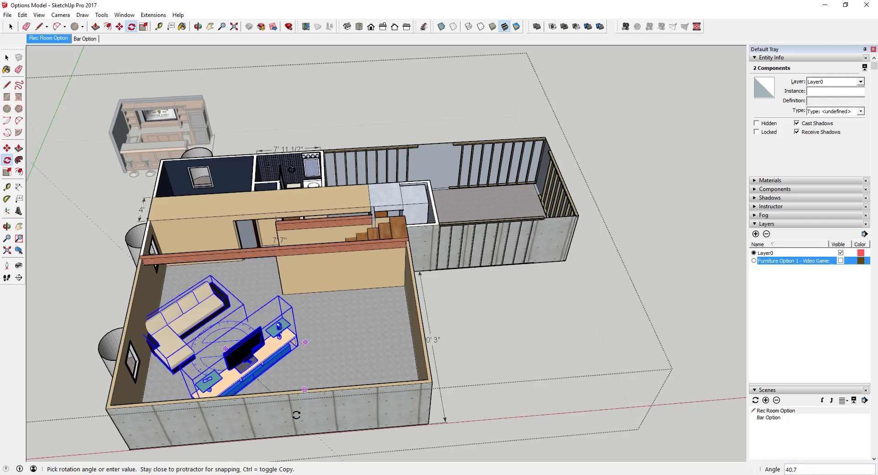
{"action": "left_click", "coordinate": [213, 454]}
- Move the rotated couch and entertainment system back against the end wall and over toward the window-wall corner
{"action": "middle_click_drag", "start_coordinate": [229, 426], "coordinate": [656, 149]}
{"action": "middle_click_drag", "start_coordinate": [368, 310], "coordinate": [486, 127]}
{"action": "scroll", "coordinate": [485, 127], "scroll_direction": "up", "scroll_amount": 10}
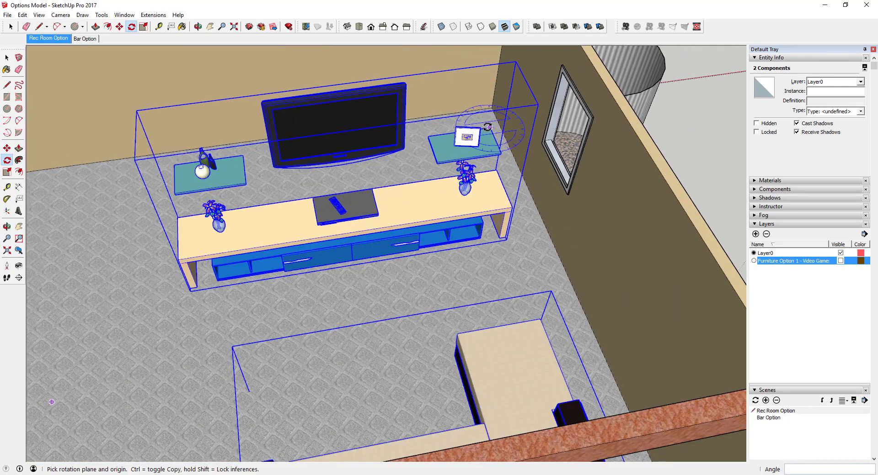
{"action": "left_click", "coordinate": [490, 127]}
{"action": "key", "text": "space"}
{"action": "key", "text": "m"}
{"action": "left_click", "coordinate": [490, 128]}
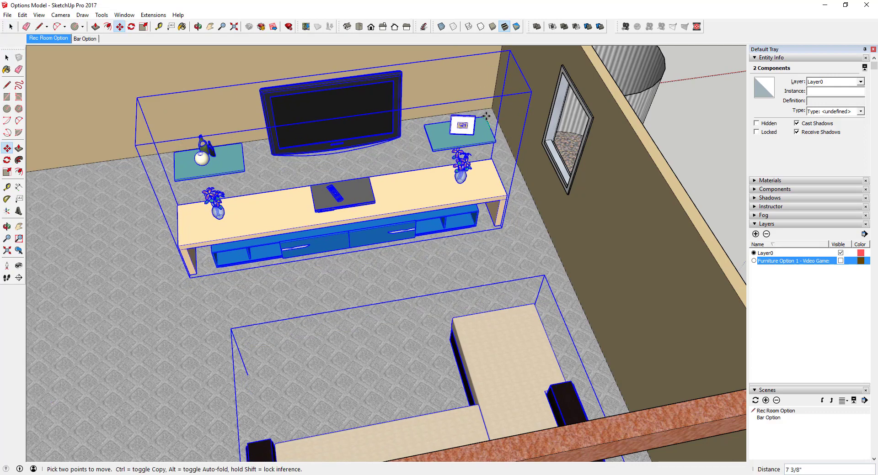
{"action": "left_click", "coordinate": [486, 87]}
{"action": "scroll", "coordinate": [478, 171], "scroll_direction": "down", "scroll_amount": 4}
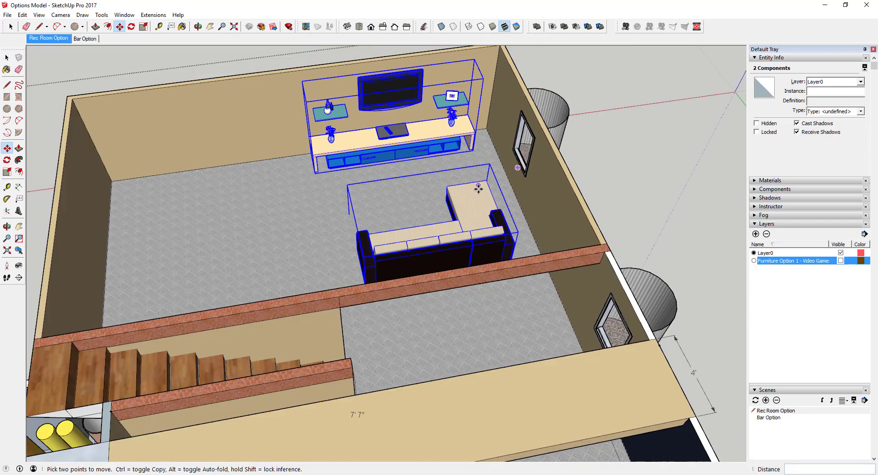
{"action": "scroll", "coordinate": [464, 91], "scroll_direction": "up", "scroll_amount": 3}
{"action": "left_click", "coordinate": [462, 93]}
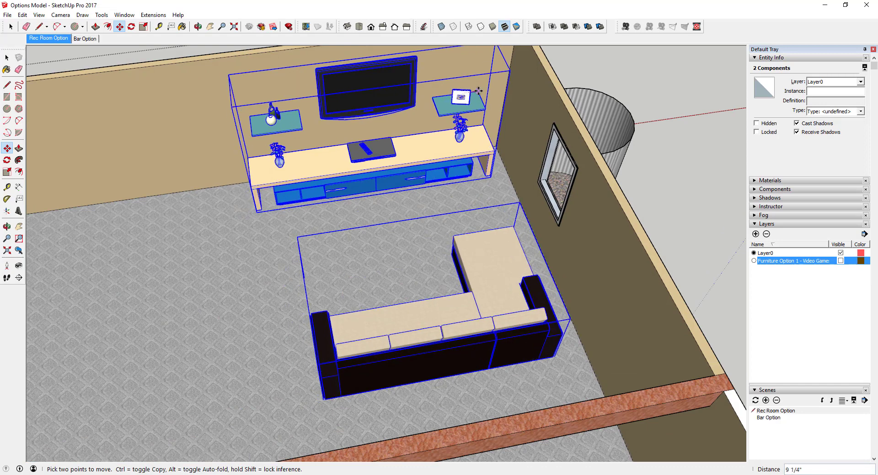
{"action": "left_click", "coordinate": [506, 86]}
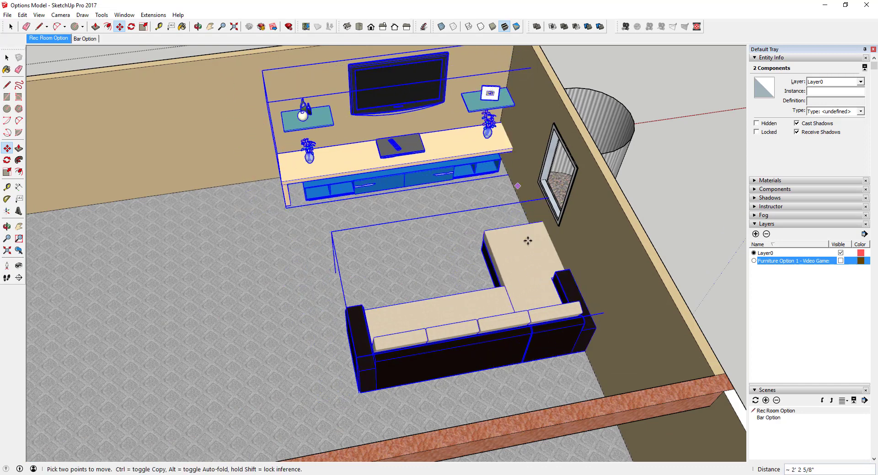
- Move only the couch a short distance away from the window wall
{"action": "key", "text": "space"}
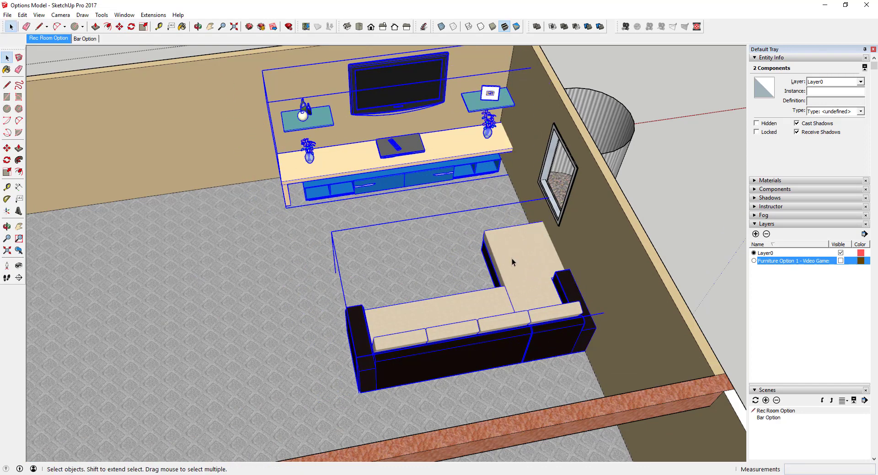
{"action": "left_click", "coordinate": [524, 266]}
{"action": "key", "text": "m"}
{"action": "left_click", "coordinate": [524, 266]}
{"action": "left_click", "coordinate": [487, 267]}
- Move the bar component from outside the basement into the main room
{"action": "middle_click_drag", "start_coordinate": [351, 319], "coordinate": [396, 278]}
{"action": "scroll", "coordinate": [353, 383], "scroll_direction": "up", "scroll_amount": 1}
{"action": "left_click_drag", "start_coordinate": [393, 277], "coordinate": [416, 256]}
{"action": "key", "text": "space"}
{"action": "middle_click_drag", "start_coordinate": [411, 289], "coordinate": [427, 285]}
{"action": "scroll", "coordinate": [427, 284], "scroll_direction": "up", "scroll_amount": 5}
{"action": "key", "text": "o"}
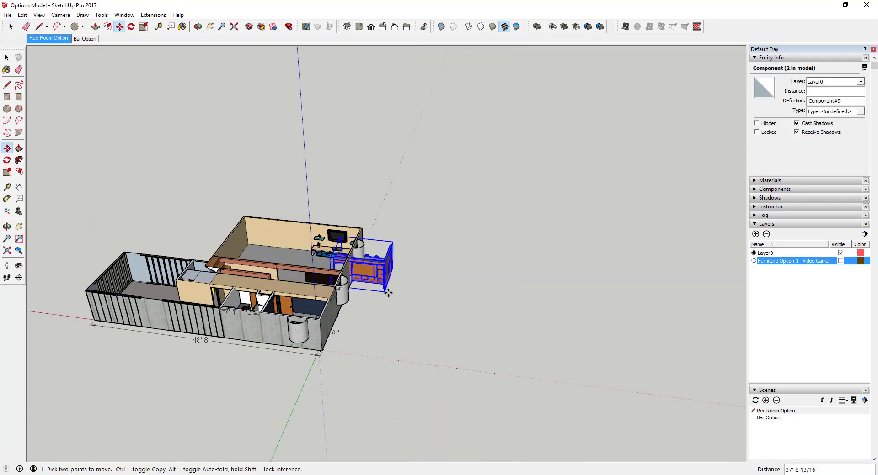
{"action": "key", "text": "Escape"}
{"action": "scroll", "coordinate": [431, 263], "scroll_direction": "up", "scroll_amount": 5}
- Rotate the bar 90 degrees so its back faces the main room's wall opposite the windows
{"action": "key", "text": "q"}
{"action": "left_click", "coordinate": [365, 231]}
{"action": "left_click", "coordinate": [293, 215]}
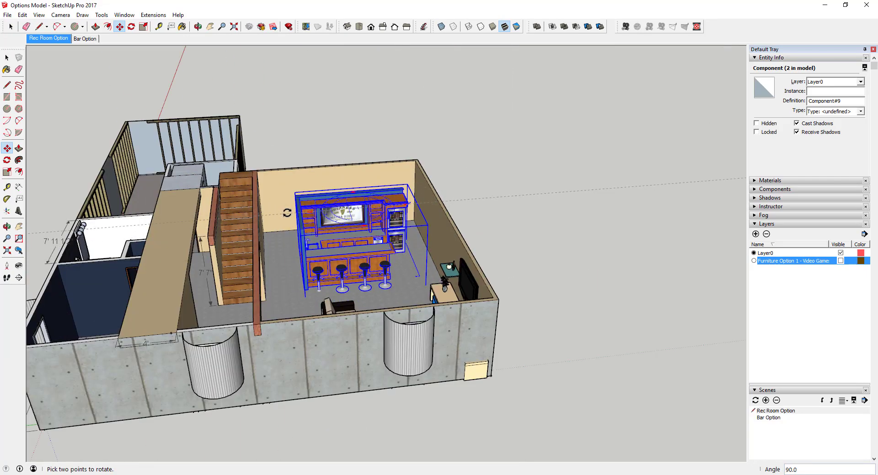
{"action": "middle_click_drag", "start_coordinate": [366, 256], "coordinate": [335, 244]}
{"action": "scroll", "coordinate": [334, 245], "scroll_direction": "up", "scroll_amount": 5}
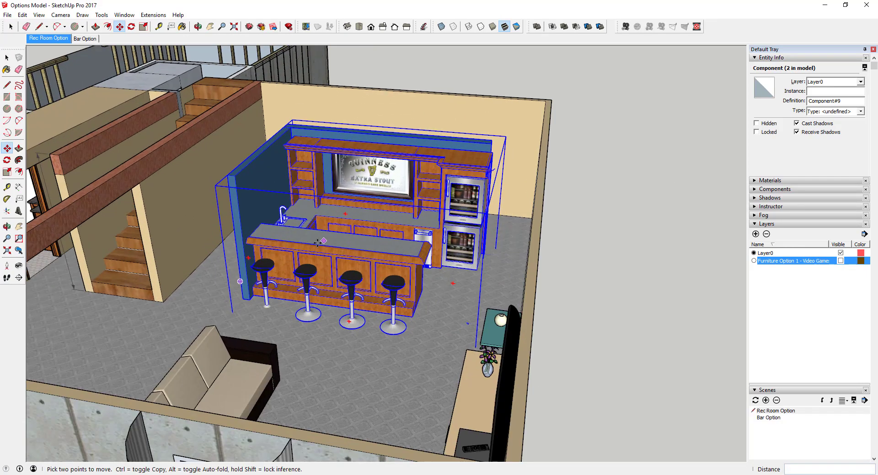
- Edit the bar component and erase its blue partition walls and the leftover edges beside the cabinets
{"action": "key", "text": "space"}
{"action": "double_click", "coordinate": [229, 193]}
{"action": "left_click", "coordinate": [225, 179]}
{"action": "key", "text": "e"}
{"action": "mouse_move", "coordinate": [199, 150]}
{"action": "left_mouse_down"}
{"action": "mouse_move", "coordinate": [191, 146]}
{"action": "mouse_move", "coordinate": [225, 154]}
{"action": "left_mouse_up"}
{"action": "middle_click_drag", "start_coordinate": [217, 176], "coordinate": [294, 358]}
{"action": "left_click_drag", "start_coordinate": [290, 361], "coordinate": [282, 361]}
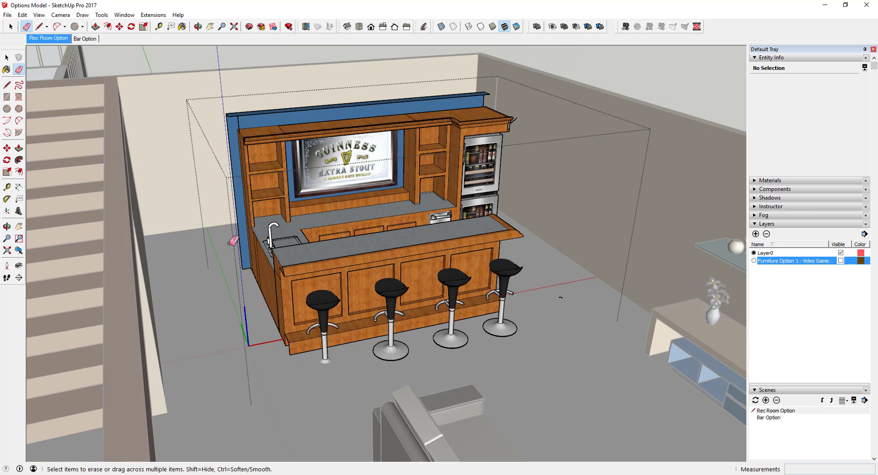
{"action": "left_click", "coordinate": [232, 113]}
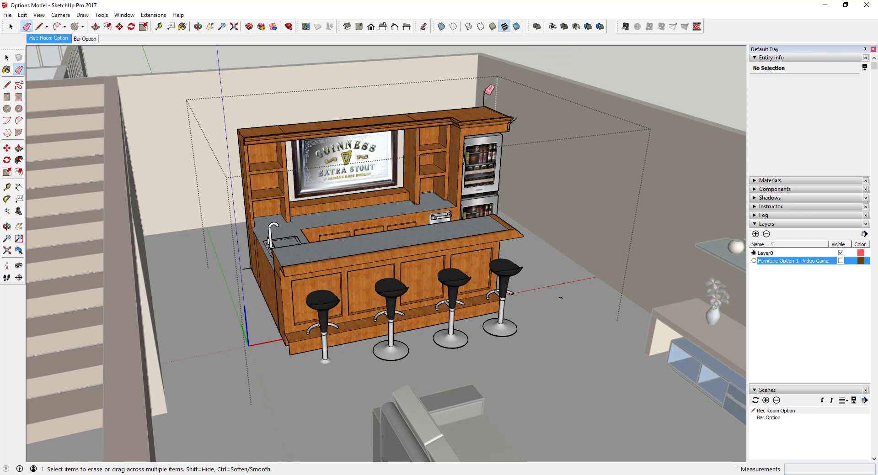
{"action": "scroll", "coordinate": [485, 92], "scroll_direction": "up", "scroll_amount": 5}
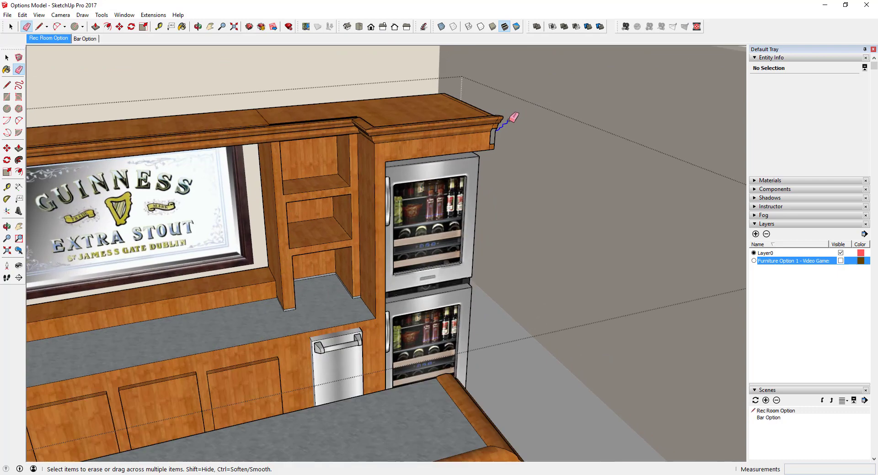
{"action": "left_click_drag", "start_coordinate": [505, 125], "coordinate": [505, 125]}
{"action": "scroll", "coordinate": [515, 161], "scroll_direction": "down", "scroll_amount": 8}
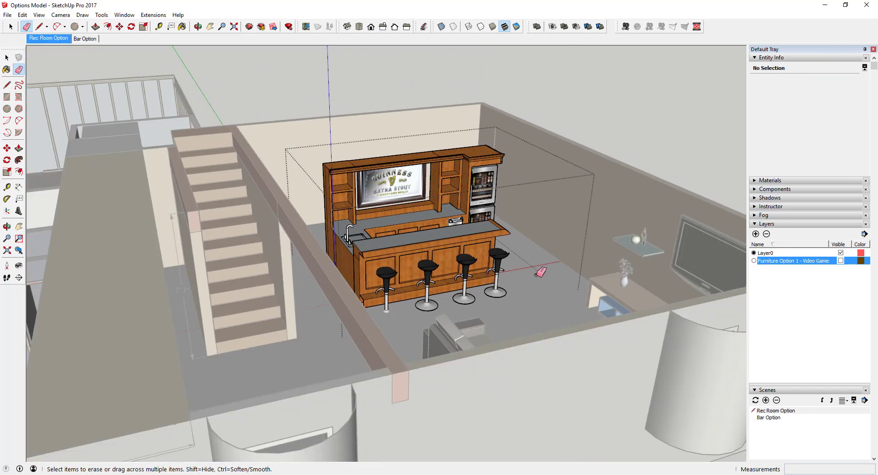
- Close the bar component and move the bar back against the wall opposite the windows
{"action": "key", "text": "space"}
{"action": "middle_click_drag", "start_coordinate": [564, 251], "coordinate": [405, 155]}
{"action": "scroll", "coordinate": [405, 155], "scroll_direction": "up", "scroll_amount": 3}
{"action": "key", "text": "m"}
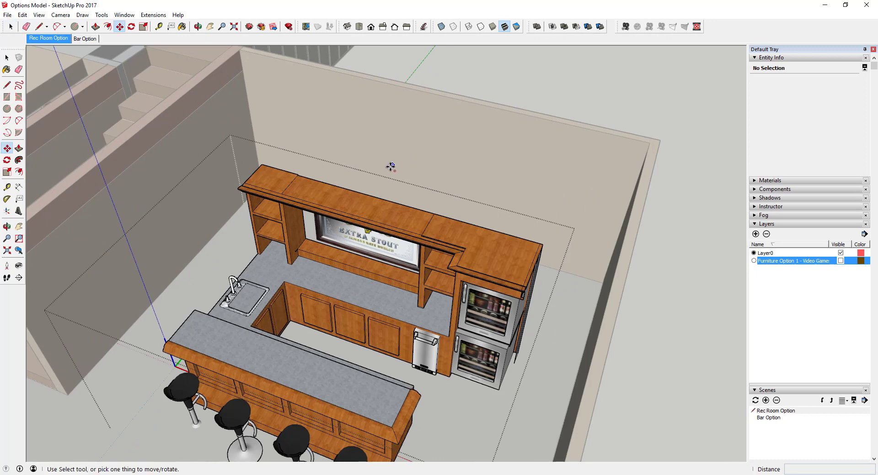
{"action": "left_click", "coordinate": [406, 206]}
{"action": "key", "text": "space"}
{"action": "left_click", "coordinate": [582, 268]}
{"action": "left_click", "coordinate": [482, 245]}
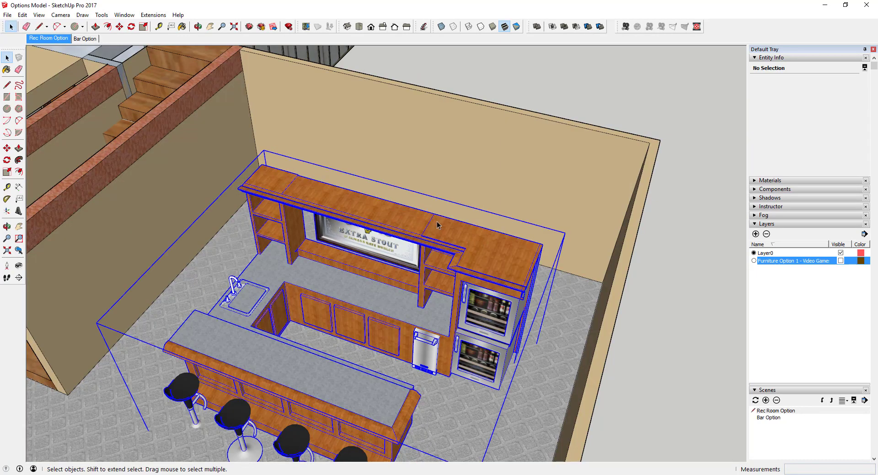
{"action": "key", "text": "m"}
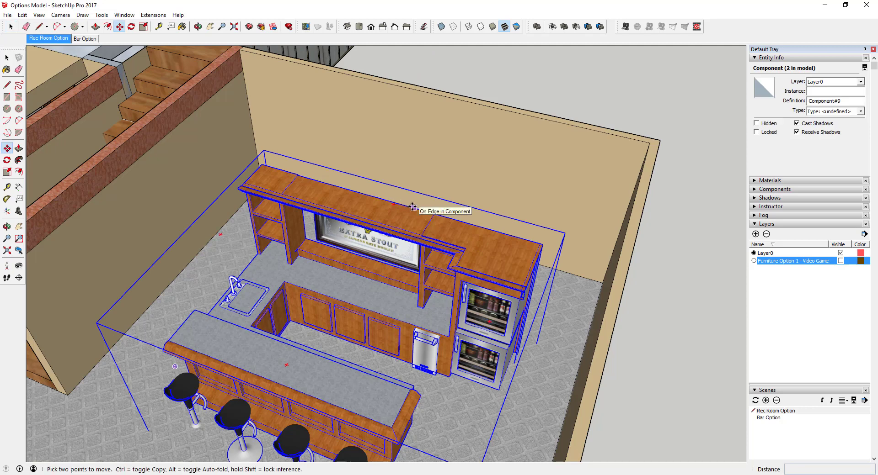
{"action": "left_click", "coordinate": [404, 205]}
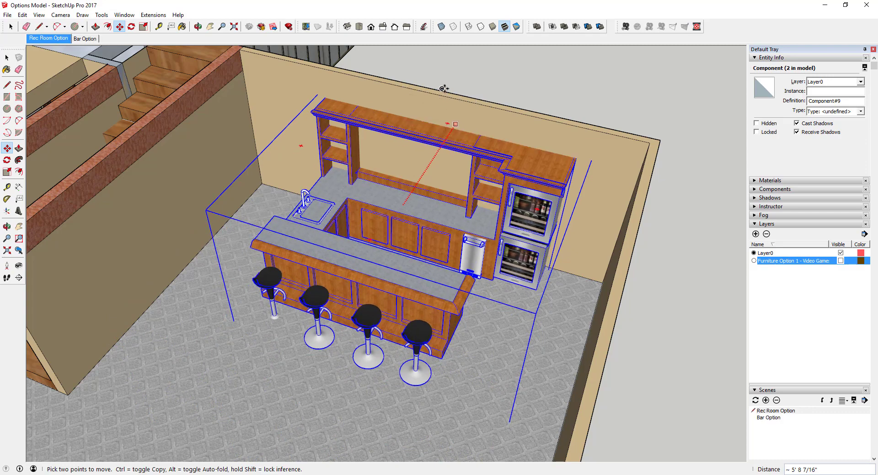
{"action": "scroll", "coordinate": [469, 104], "scroll_direction": "down", "scroll_amount": 3}
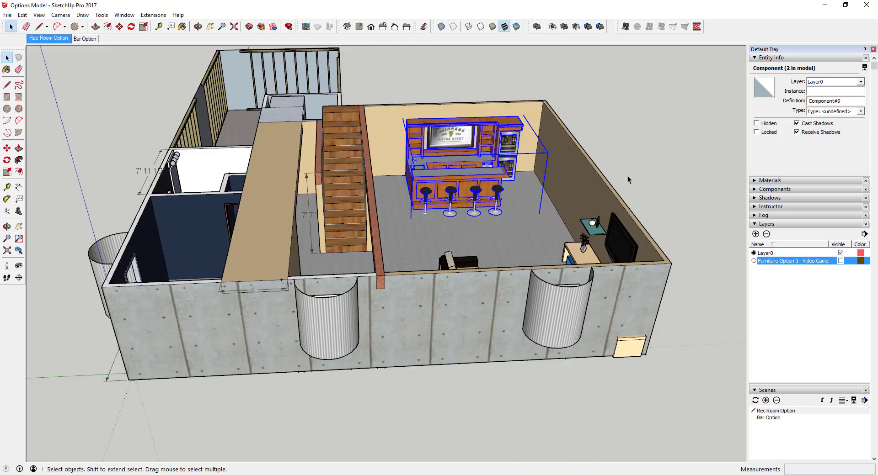
- Rename the bar component instance as Bar
{"action": "middle_click_drag", "start_coordinate": [628, 180], "coordinate": [544, 224]}
{"action": "scroll", "coordinate": [548, 225], "scroll_direction": "up", "scroll_amount": 5}
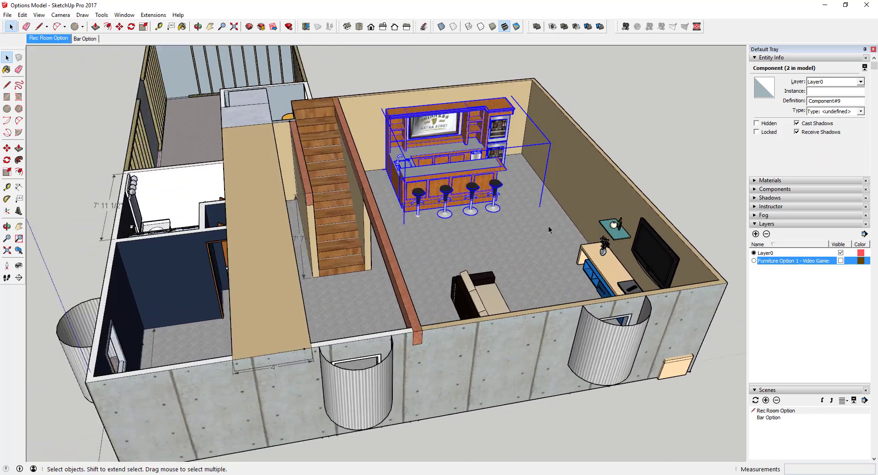
{"action": "left_click", "coordinate": [460, 313], "text": "shift"}
{"action": "scroll", "coordinate": [808, 315], "scroll_direction": "down", "scroll_amount": 5}
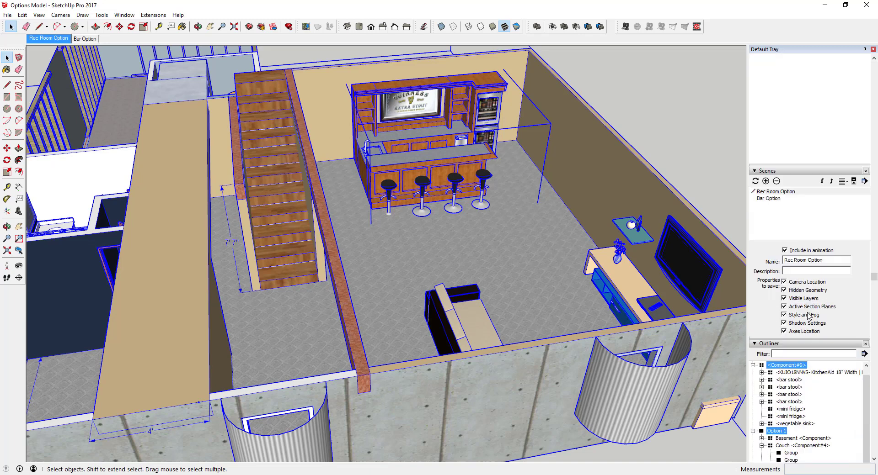
{"action": "left_click", "coordinate": [753, 366]}
{"action": "left_click", "coordinate": [466, 324], "text": "shift"}
{"action": "left_click", "coordinate": [635, 284]}
{"action": "left_click", "coordinate": [778, 373]}
{"action": "right_click", "coordinate": [777, 375]}
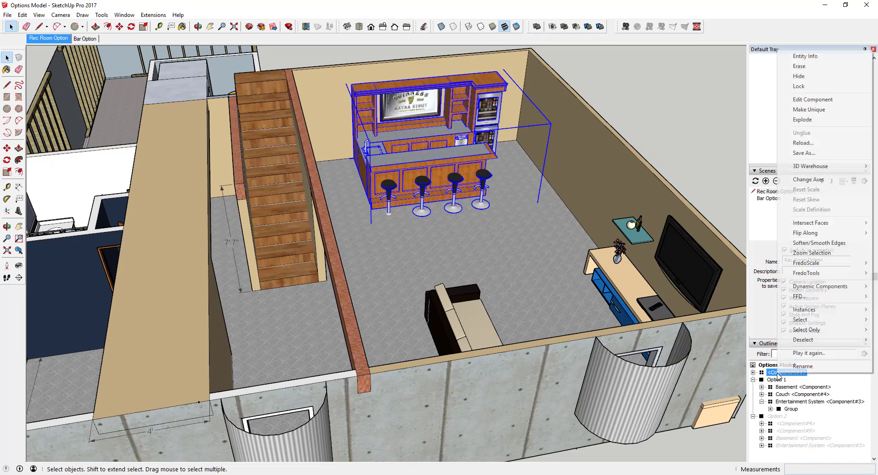
{"action": "left_click", "coordinate": [804, 368]}
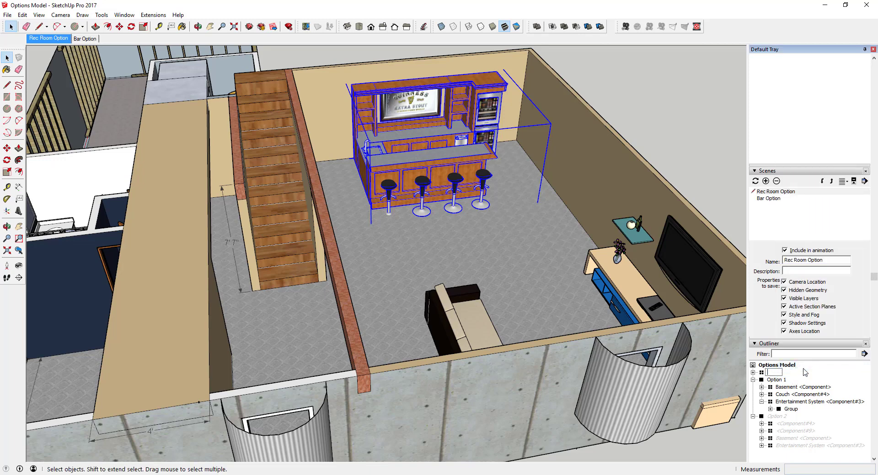
{"action": "type", "text": "Bar"}
{"action": "key", "text": "Return"}
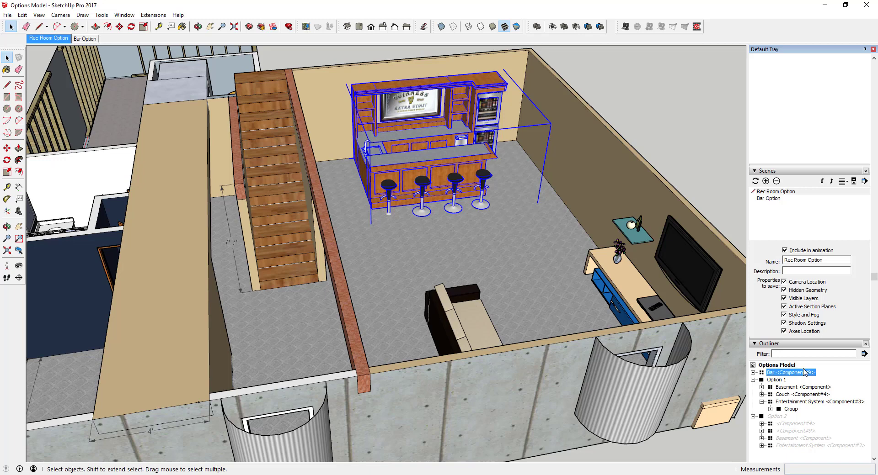
- Nest the Bar inside the Option 1 group and group it with the Couch and Entertainment System
{"action": "left_click_drag", "start_coordinate": [789, 375], "coordinate": [798, 382]}
{"action": "left_click", "coordinate": [761, 380]}
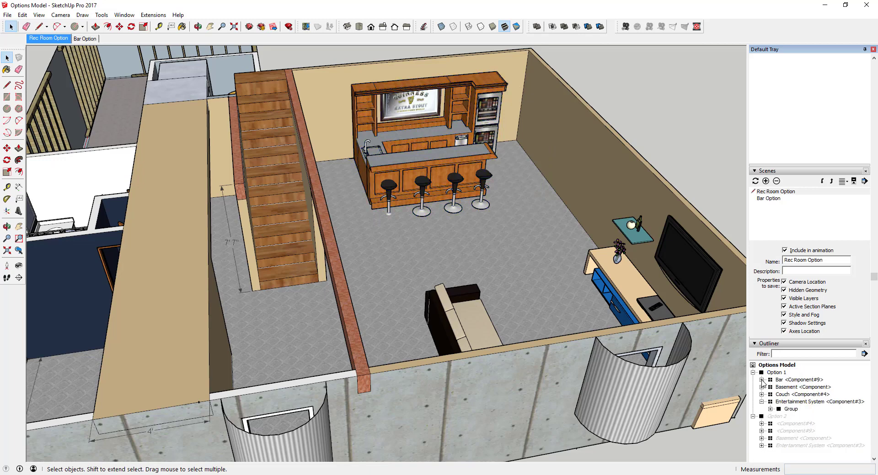
{"action": "left_click", "coordinate": [787, 381]}
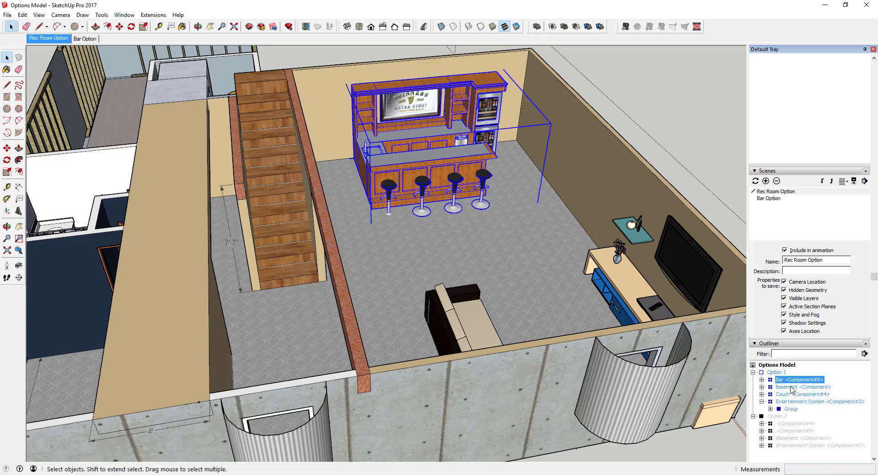
{"action": "left_click", "coordinate": [790, 389]}
{"action": "left_click", "coordinate": [789, 382]}
{"action": "left_click", "coordinate": [790, 394], "text": "ctrl"}
{"action": "left_click", "coordinate": [791, 402], "text": "ctrl"}
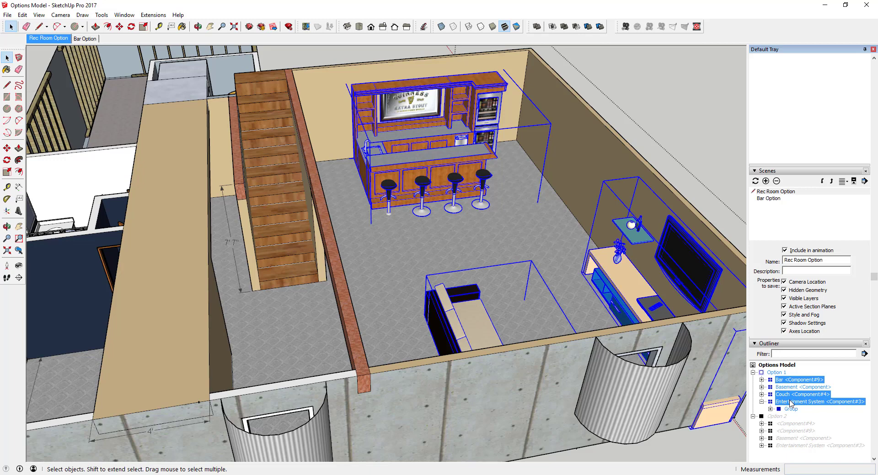
{"action": "right_click", "coordinate": [791, 404]}
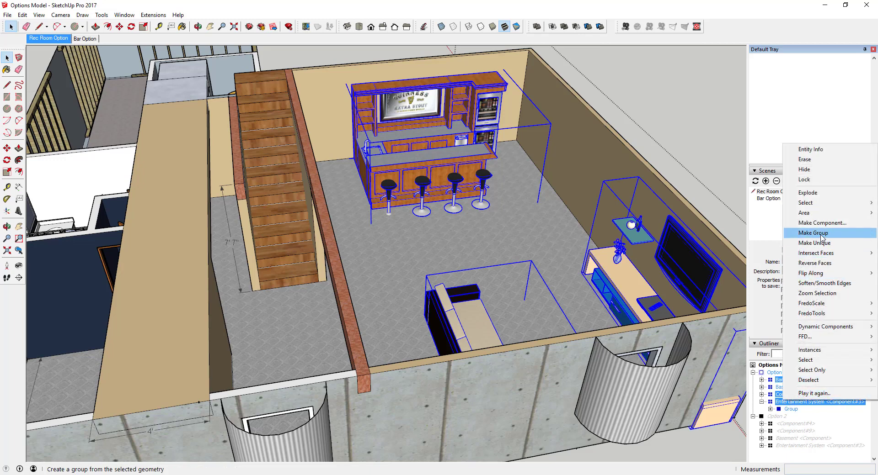
{"action": "left_click", "coordinate": [807, 233]}
- Rename the new furniture group as Furniture Option 2 - Bar
{"action": "right_click", "coordinate": [786, 385]}
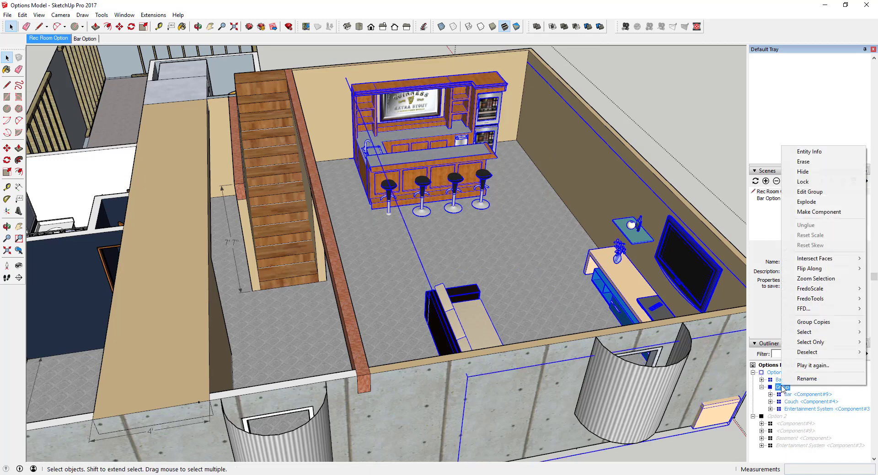
{"action": "left_click", "coordinate": [804, 382]}
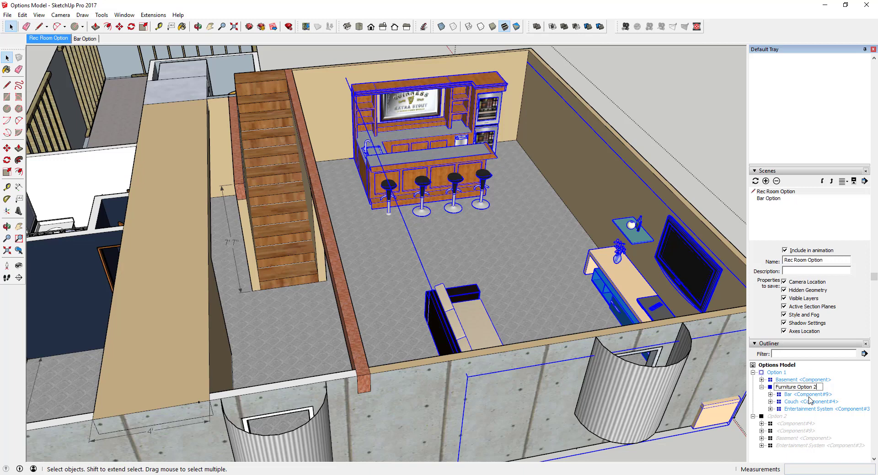
{"action": "key", "text": "Return"}
- Add a layer named Furniture Option 2 - Bar and assign the matching furniture group to it
{"action": "scroll", "coordinate": [794, 233], "scroll_direction": "up", "scroll_amount": 1}
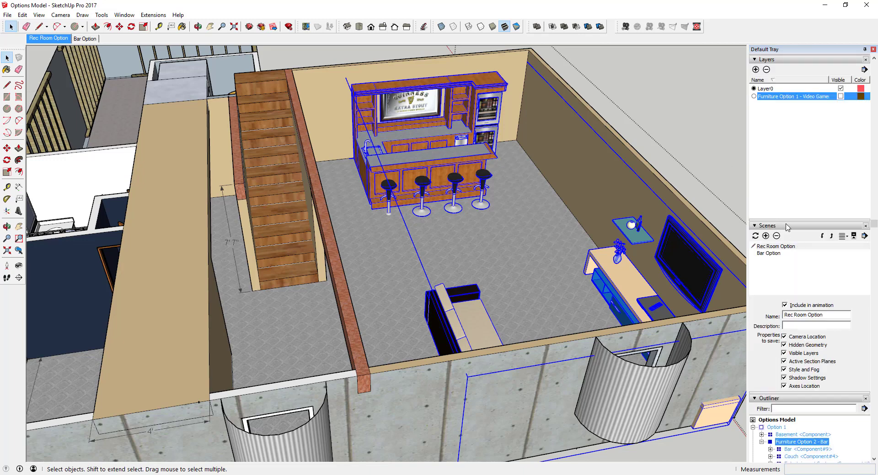
{"action": "left_click", "coordinate": [756, 70]}
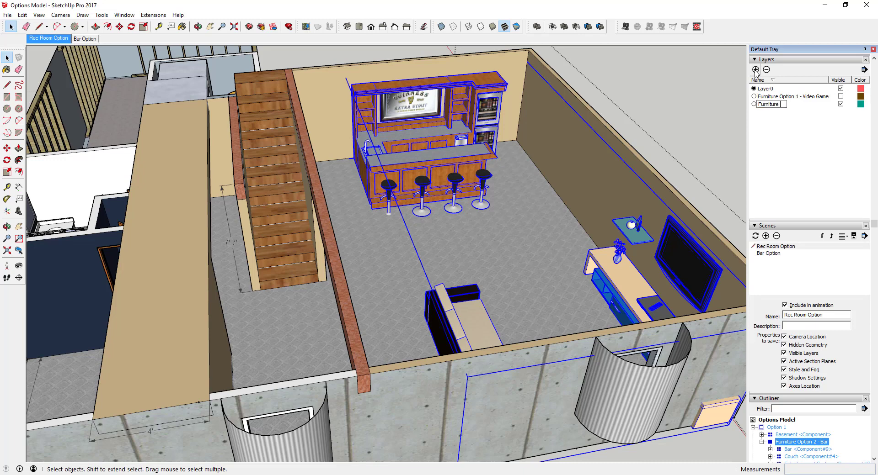
{"action": "key", "text": "Return"}
{"action": "scroll", "coordinate": [781, 159], "scroll_direction": "up", "scroll_amount": 3}
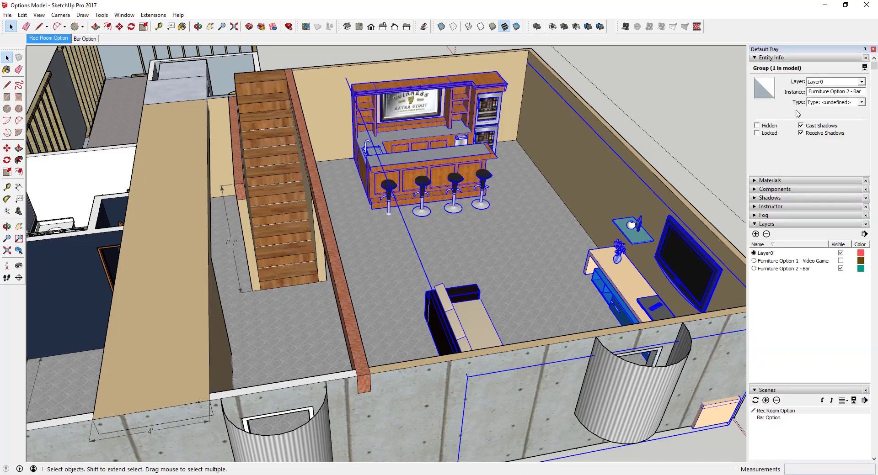
{"action": "left_click", "coordinate": [861, 82]}
{"action": "left_click", "coordinate": [843, 105]}
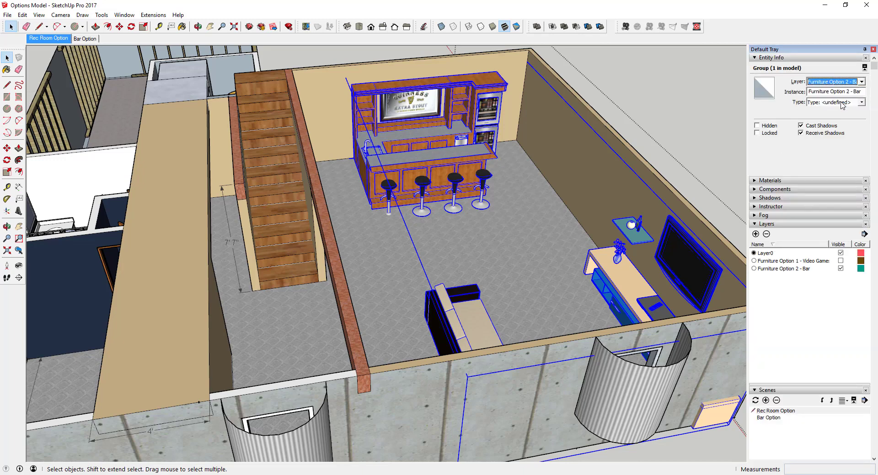
- Hide the Furniture Option 2 - Bar layer and show the Furniture Option 1 - Video Games layer
{"action": "left_click", "coordinate": [840, 269]}
{"action": "left_click", "coordinate": [840, 261]}
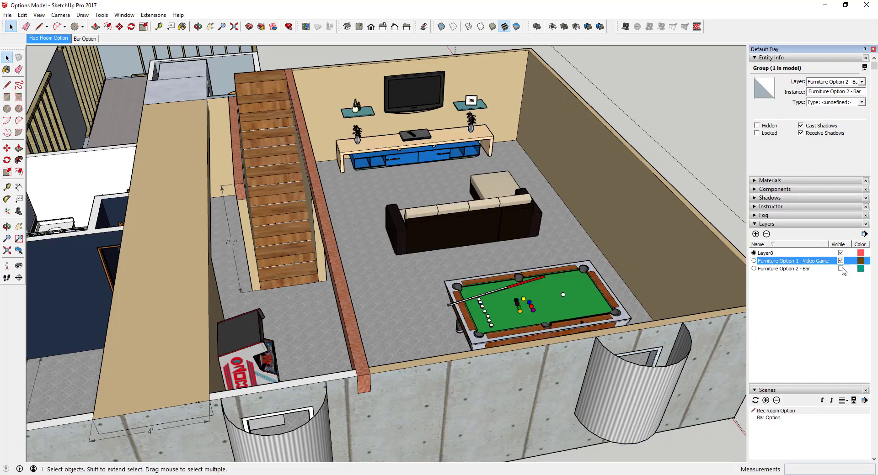
- Alternate the visibility of the Furniture Option 1 - Video Games and Furniture Option 2 - Bar layers to compare the two arrangements
{"action": "left_click", "coordinate": [841, 269]}
{"action": "left_click", "coordinate": [840, 261]}
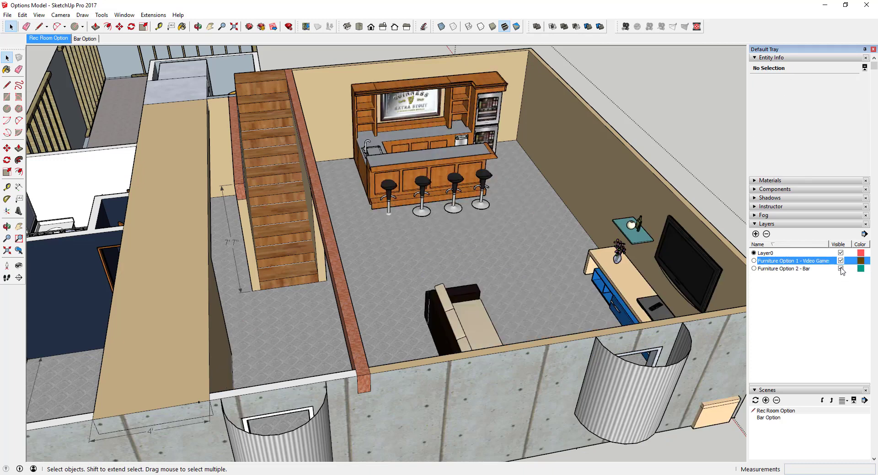
{"action": "left_click", "coordinate": [840, 269]}
{"action": "left_click", "coordinate": [840, 260]}
{"action": "left_click", "coordinate": [840, 269]}
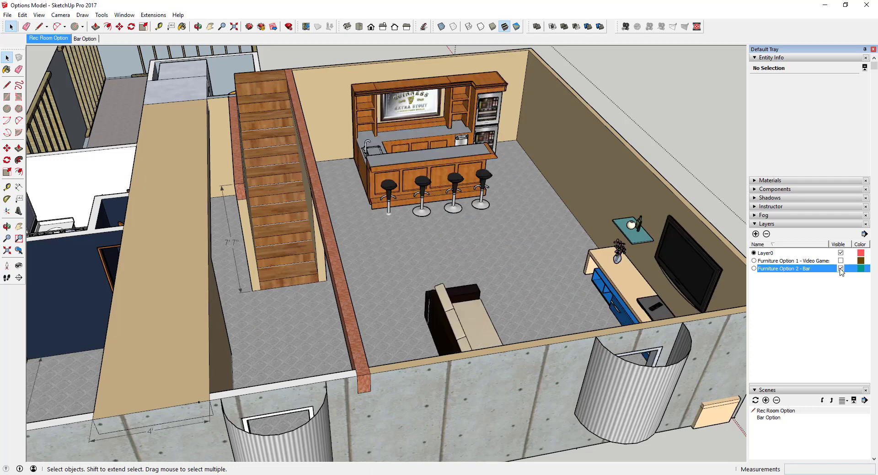
{"action": "left_click", "coordinate": [840, 261]}
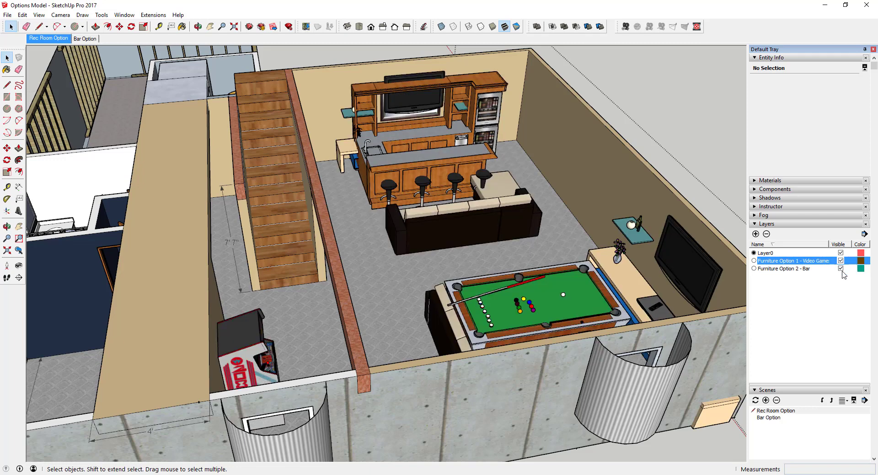
{"action": "left_click", "coordinate": [841, 268]}
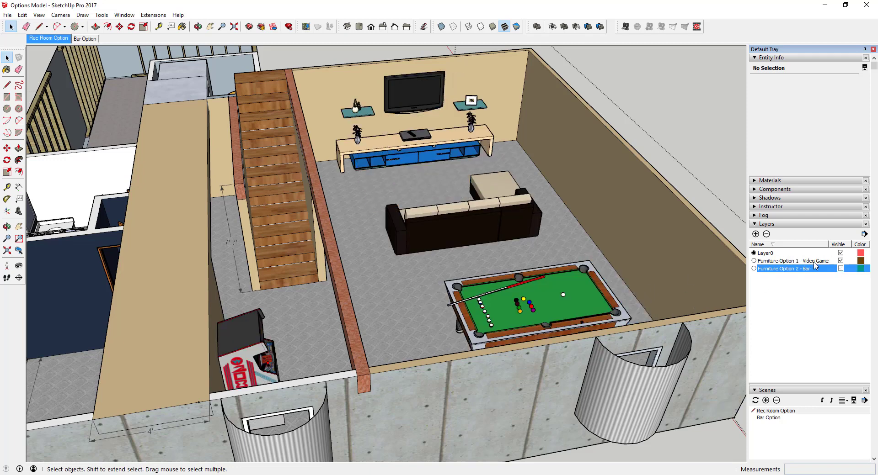
- Hide both the Furniture Option 1 - Video Games and Furniture Option 2 - Bar layers, leaving the basement unfurnished
{"action": "left_click", "coordinate": [841, 261]}
{"action": "left_click", "coordinate": [841, 269]}
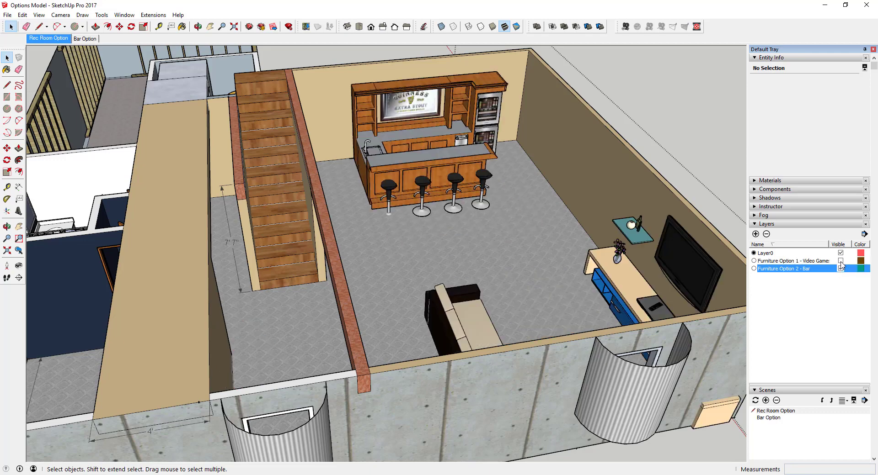
{"action": "middle_click_drag", "start_coordinate": [655, 309], "coordinate": [512, 300]}
{"action": "scroll", "coordinate": [527, 291], "scroll_direction": "down", "scroll_amount": 3}
{"action": "scroll", "coordinate": [491, 198], "scroll_direction": "up", "scroll_amount": 3}
{"action": "middle_click_drag", "start_coordinate": [502, 233], "coordinate": [468, 210]}
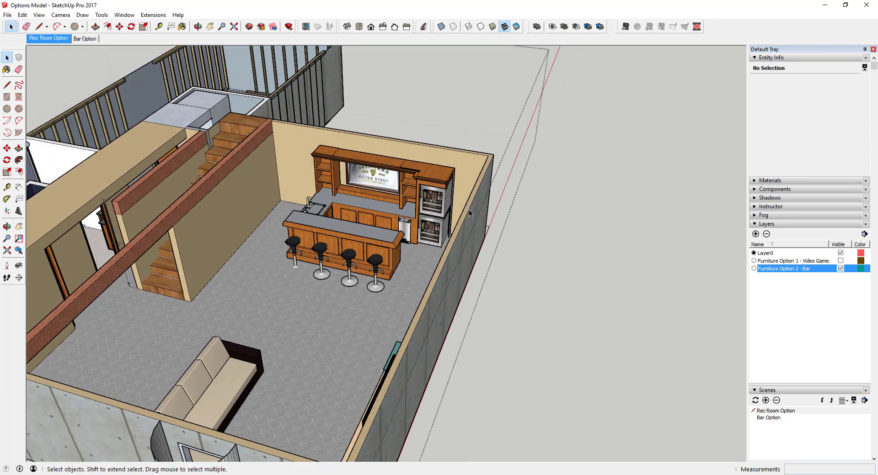
{"action": "scroll", "coordinate": [469, 209], "scroll_direction": "down", "scroll_amount": 3}
{"action": "left_click", "coordinate": [840, 269]}
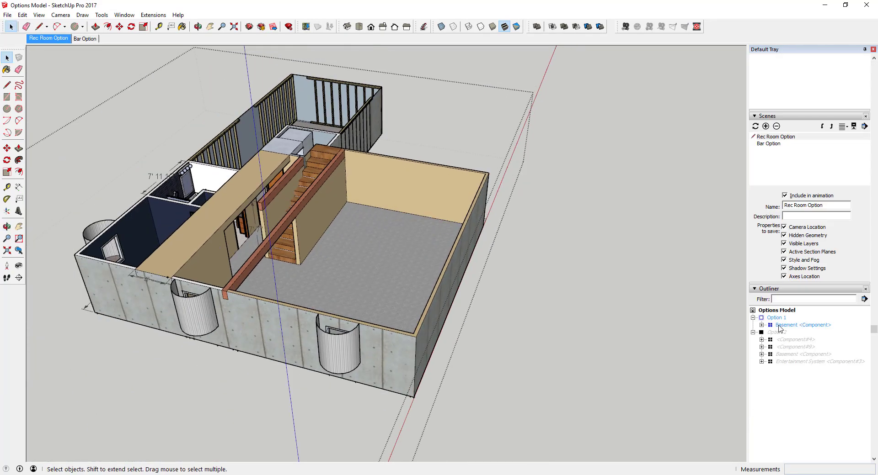
- Move the Basement component out of the Option 1 group to the top level of the model
{"action": "left_click", "coordinate": [776, 317]}
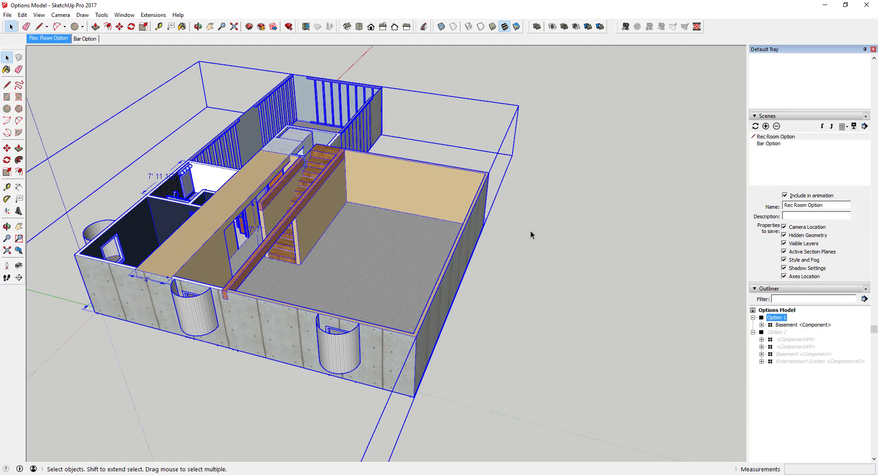
{"action": "scroll", "coordinate": [357, 268], "scroll_direction": "up", "scroll_amount": 2}
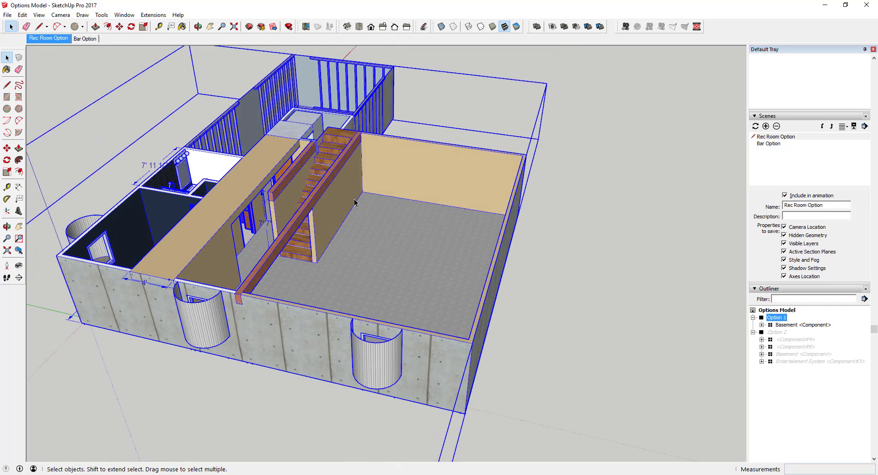
{"action": "middle_click_drag", "start_coordinate": [355, 203], "coordinate": [337, 208]}
{"action": "double_click", "coordinate": [339, 204]}
{"action": "left_click", "coordinate": [342, 204]}
{"action": "double_click", "coordinate": [343, 205]}
{"action": "left_click", "coordinate": [778, 318]}
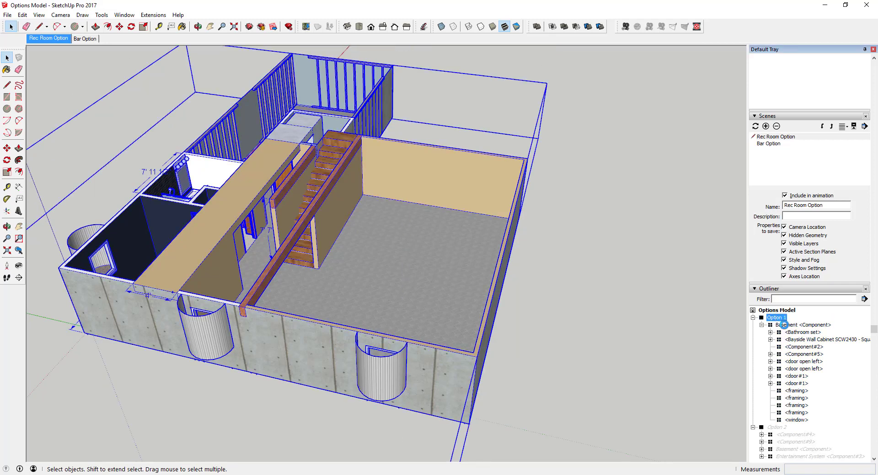
{"action": "left_click", "coordinate": [783, 325]}
{"action": "left_click_drag", "start_coordinate": [784, 325], "coordinate": [782, 314]}
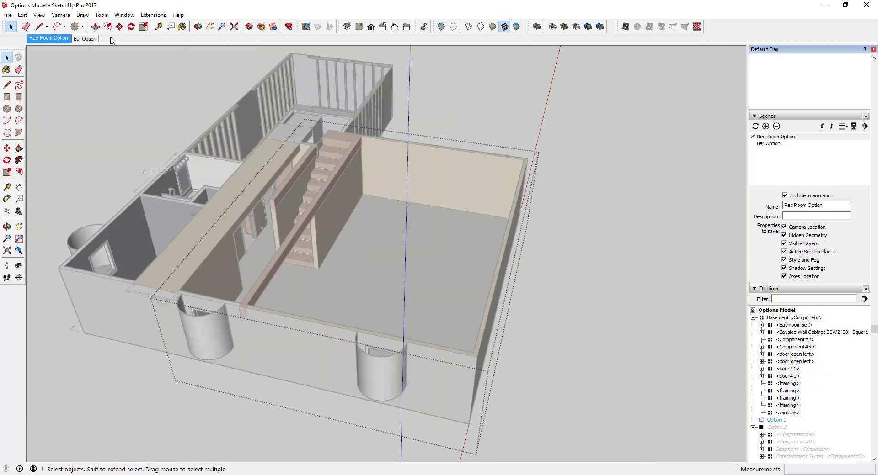
{"action": "left_click", "coordinate": [559, 307]}
- Group all the components nested in the Basement component, from Bathroom set to window, and rename the group Other Rooms
{"action": "left_click", "coordinate": [794, 318]}
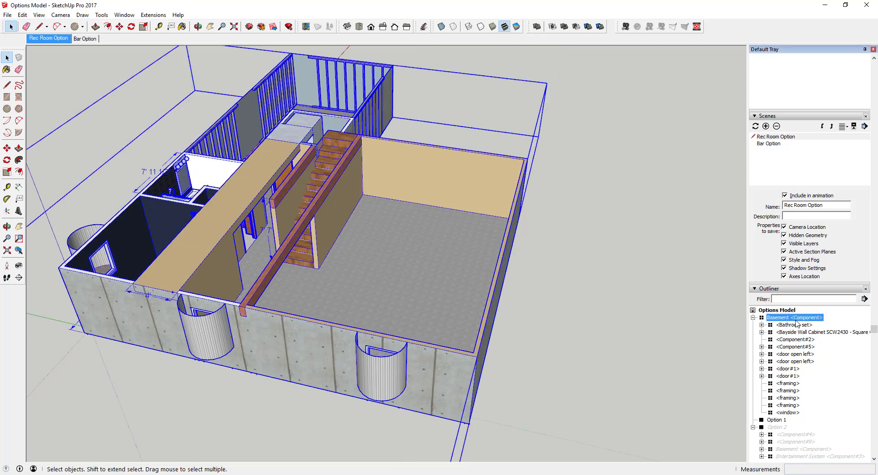
{"action": "left_click", "coordinate": [786, 325]}
{"action": "left_click", "coordinate": [784, 413], "text": "shift"}
{"action": "right_click", "coordinate": [782, 348]}
{"action": "left_click", "coordinate": [804, 129]}
{"action": "double_click", "coordinate": [784, 325]}
{"action": "type", "text": "Other Rooms"}
{"action": "key", "text": "Return"}
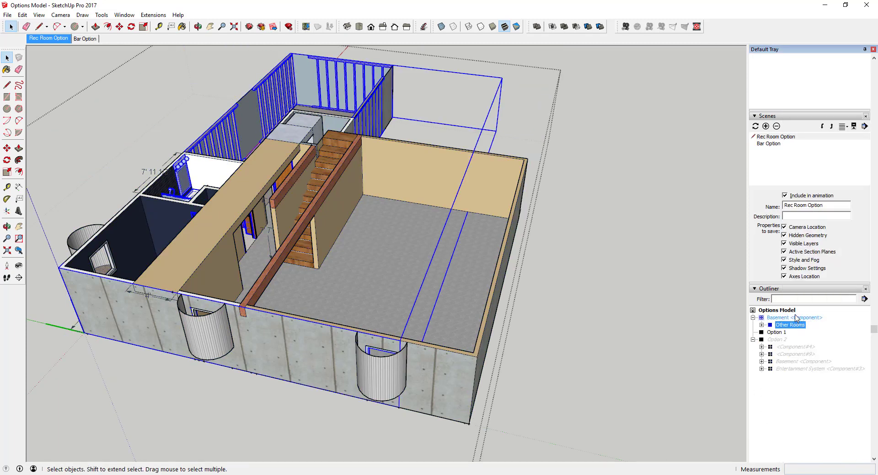
- Group all the tan wall faces around the rec room, including the stair and hallway walls, inside the Basement component
{"action": "left_click", "coordinate": [351, 181]}
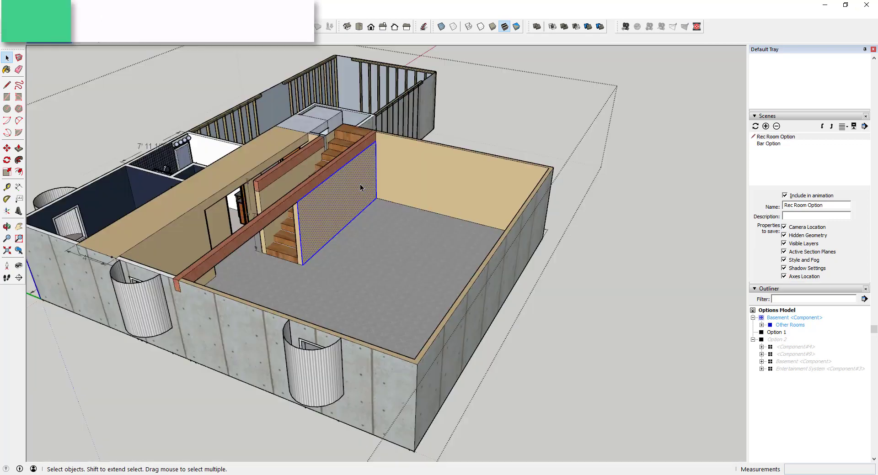
{"action": "scroll", "coordinate": [375, 187], "scroll_direction": "up", "scroll_amount": 3}
{"action": "middle_click_drag", "start_coordinate": [387, 185], "coordinate": [519, 200]}
{"action": "key", "text": "f"}
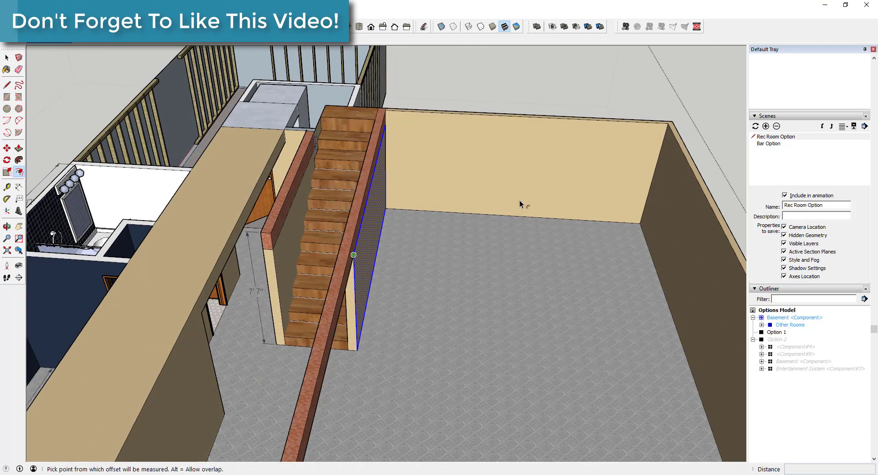
{"action": "key", "text": "space"}
{"action": "middle_click_drag", "start_coordinate": [433, 206], "coordinate": [323, 190]}
{"action": "scroll", "coordinate": [256, 249], "scroll_direction": "up", "scroll_amount": 2}
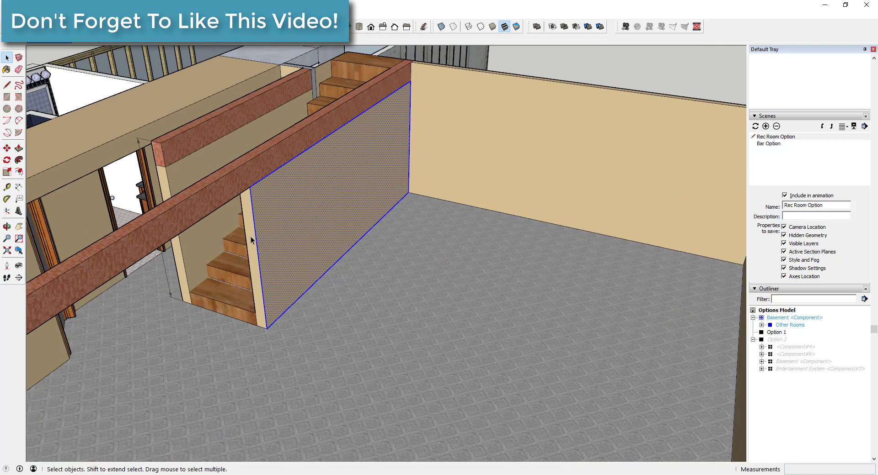
{"action": "double_click", "coordinate": [251, 238]}
{"action": "double_click", "coordinate": [314, 210], "text": "shift"}
{"action": "left_click", "coordinate": [531, 160], "text": "shift"}
{"action": "double_click", "coordinate": [531, 159], "text": "shift"}
{"action": "middle_click_drag", "start_coordinate": [372, 221], "coordinate": [594, 243]}
{"action": "scroll", "coordinate": [529, 198], "scroll_direction": "down", "scroll_amount": 5}
{"action": "middle_click_drag", "start_coordinate": [658, 185], "coordinate": [109, 247]}
{"action": "left_click", "coordinate": [112, 264], "text": "shift"}
{"action": "left_click", "coordinate": [193, 205], "text": "shift"}
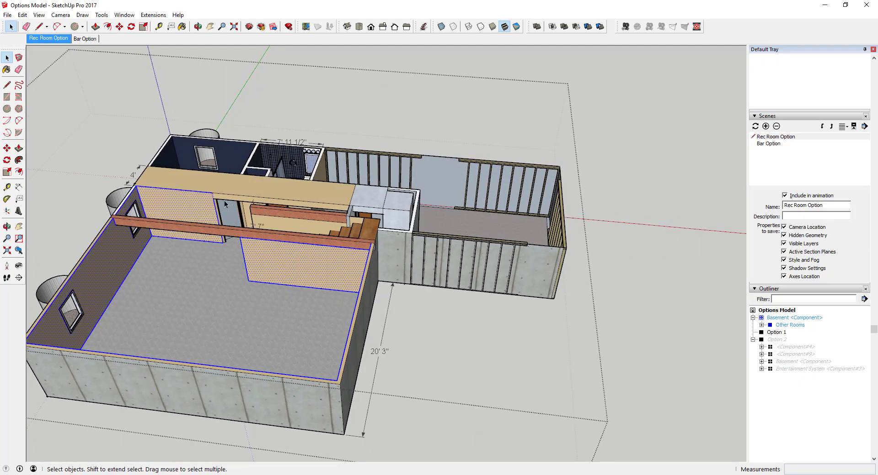
{"action": "scroll", "coordinate": [224, 205], "scroll_direction": "up", "scroll_amount": 3}
{"action": "middle_click_drag", "start_coordinate": [224, 205], "coordinate": [418, 237]}
{"action": "left_click", "coordinate": [411, 240], "text": "shift"}
{"action": "left_click", "coordinate": [393, 246], "text": "shift"}
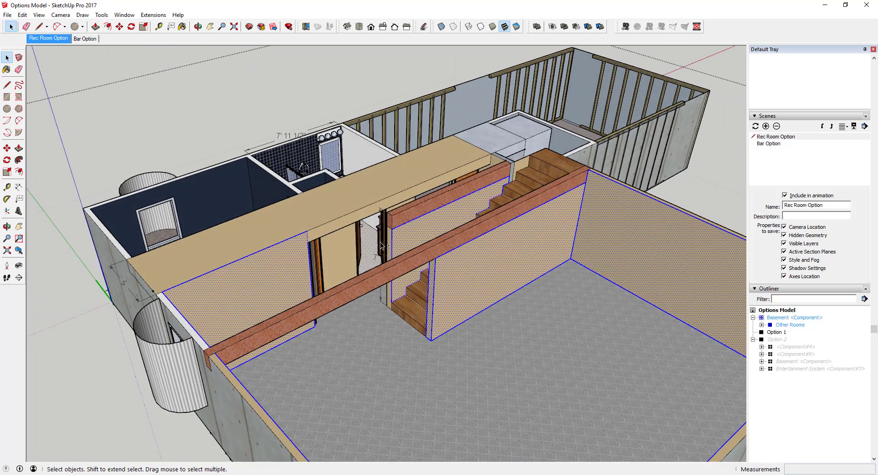
{"action": "left_click", "coordinate": [349, 225], "text": "shift"}
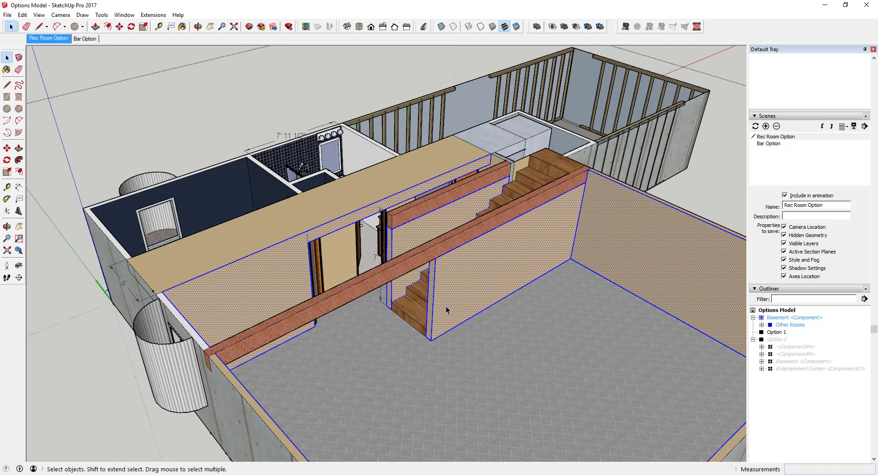
{"action": "right_click", "coordinate": [489, 267]}
{"action": "left_click", "coordinate": [528, 113]}
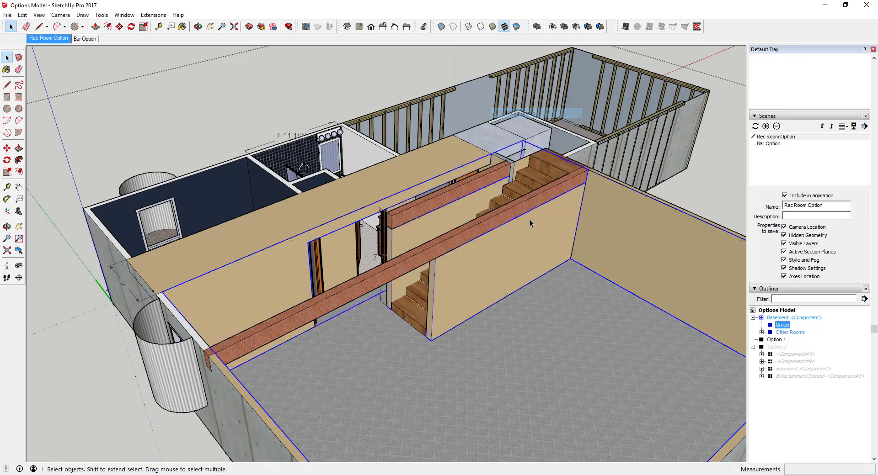
- Rename the new wall group as Wall Color Option 1 - Tan
{"action": "right_click", "coordinate": [789, 328]}
{"action": "left_click", "coordinate": [801, 319]}
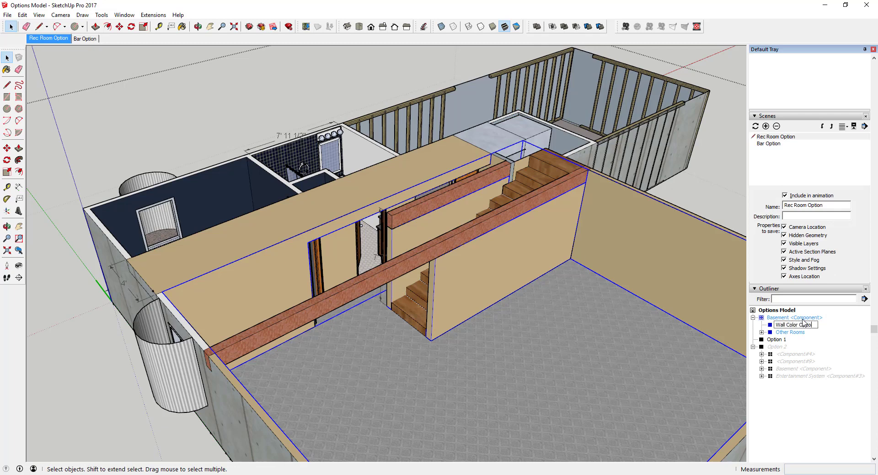
{"action": "key", "text": "Return"}
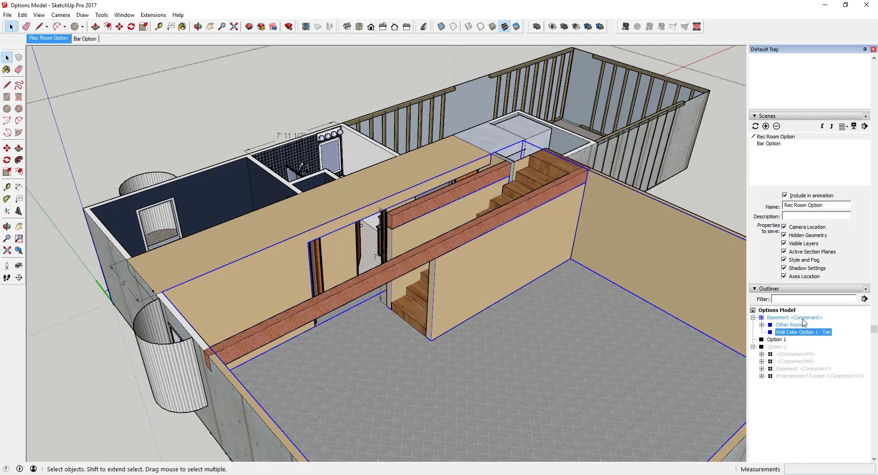
{"action": "middle_click_drag", "start_coordinate": [468, 333], "coordinate": [484, 245]}
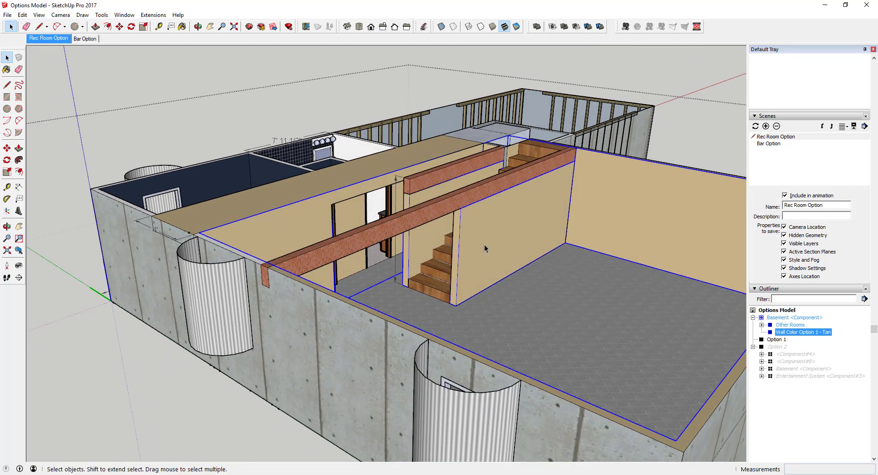
{"action": "key", "text": "m"}
{"action": "left_click", "coordinate": [456, 305]}
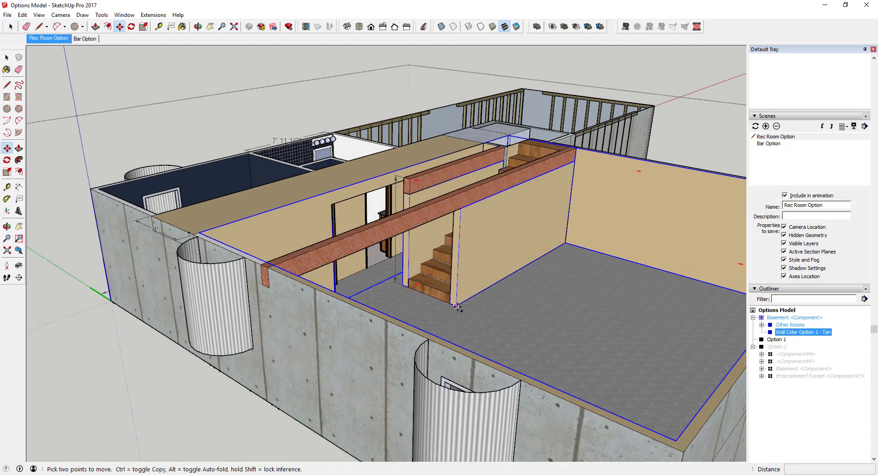
{"action": "key", "text": "ctrl"}
{"action": "scroll", "coordinate": [457, 305], "scroll_direction": "down", "scroll_amount": 5}
{"action": "scroll", "coordinate": [457, 306], "scroll_direction": "down", "scroll_amount": 3}
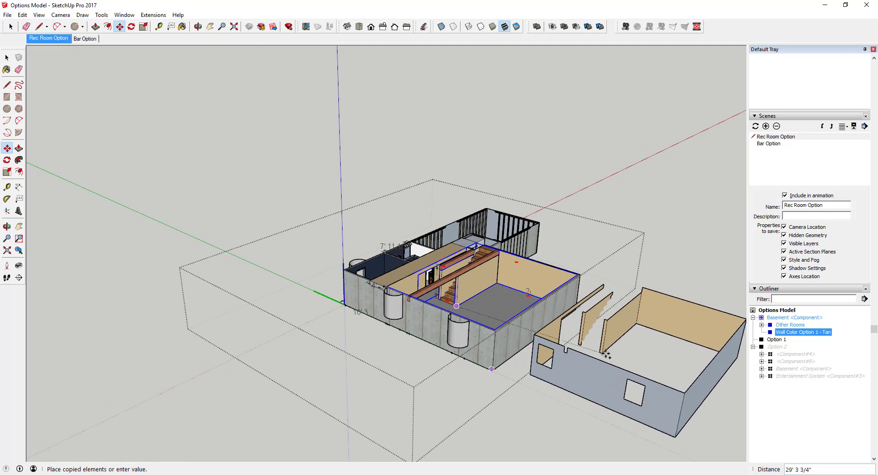
{"action": "key", "text": "space"}
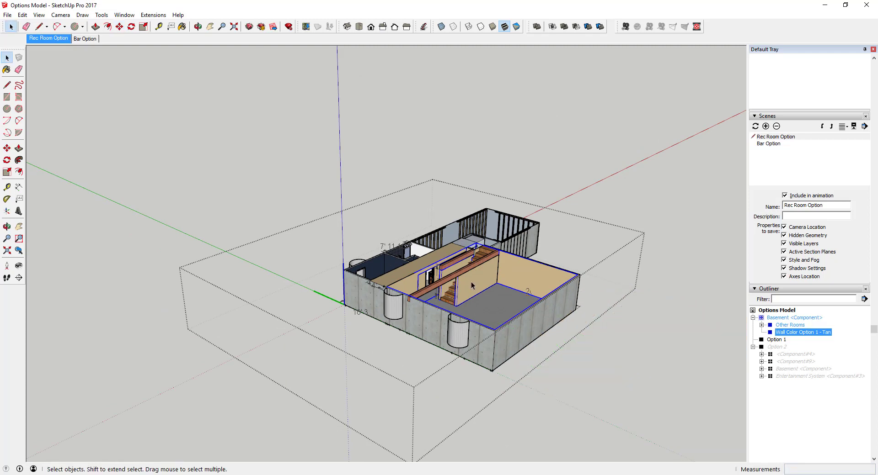
- Copy the Wall Color Option 1 - Tan group from the stair wall's bottom corner to about 28' 5" away, beside the basement
{"action": "key", "text": "m"}
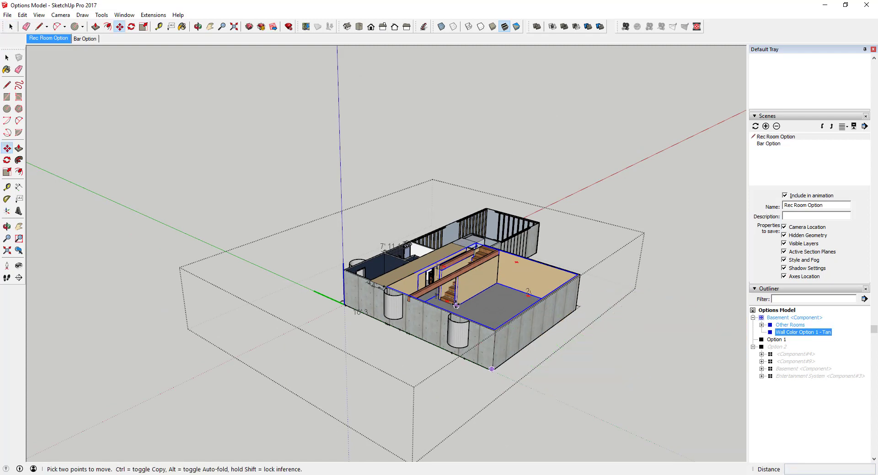
{"action": "key", "text": "ctrl"}
{"action": "left_click", "coordinate": [457, 306]}
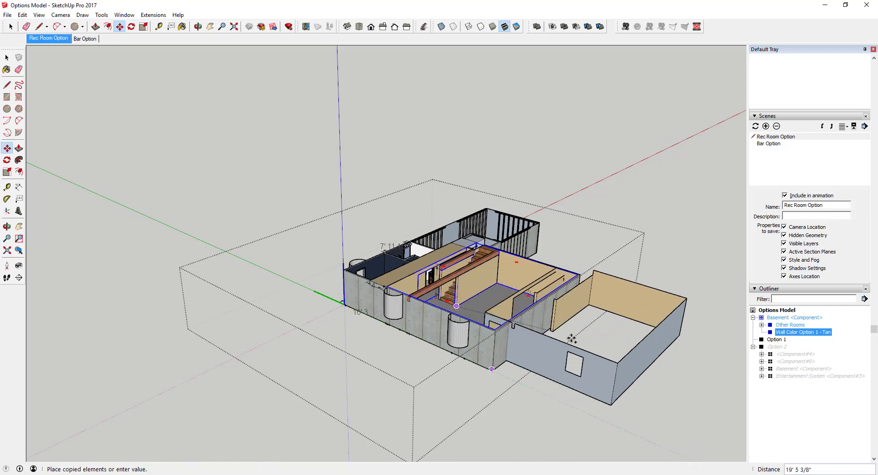
{"action": "left_click", "coordinate": [591, 361]}
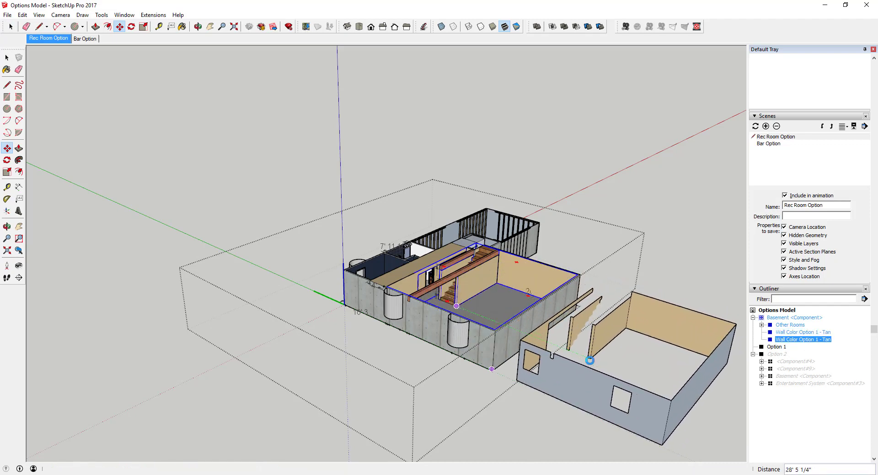
{"action": "key", "text": "space"}
- Paint all the wall faces inside the copied wall group with the dark red Color_A11
{"action": "scroll", "coordinate": [467, 284], "scroll_direction": "up", "scroll_amount": 2}
{"action": "scroll", "coordinate": [467, 264], "scroll_direction": "down", "scroll_amount": 3}
{"action": "scroll", "coordinate": [697, 339], "scroll_direction": "up", "scroll_amount": 3}
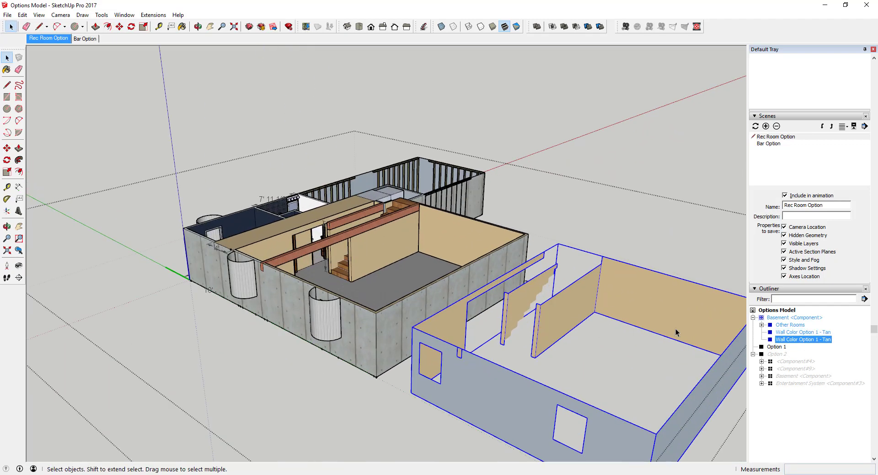
{"action": "triple_click", "coordinate": [617, 293]}
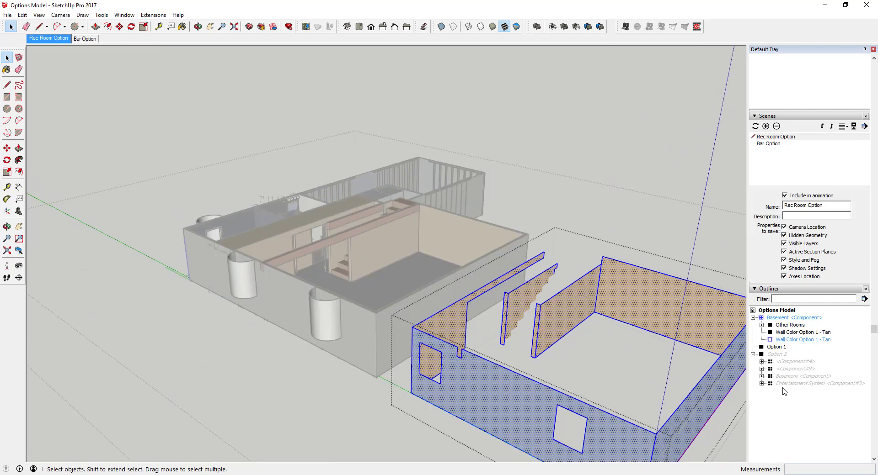
{"action": "left_click", "coordinate": [775, 113]}
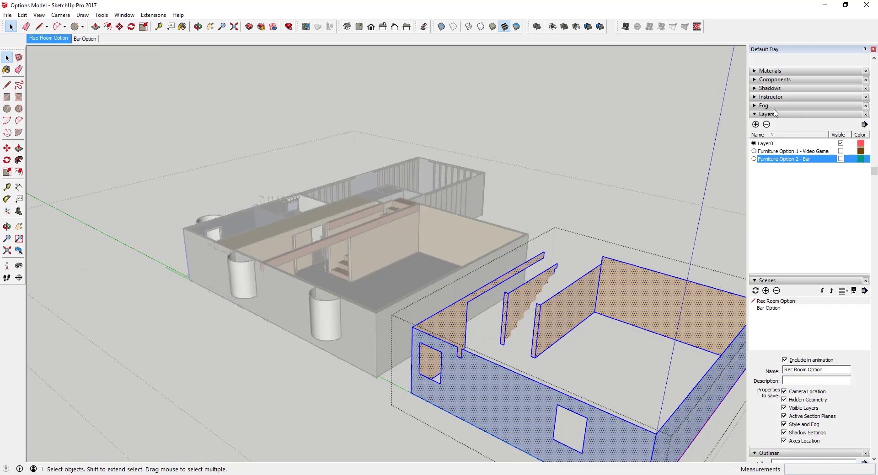
{"action": "left_click", "coordinate": [763, 71]}
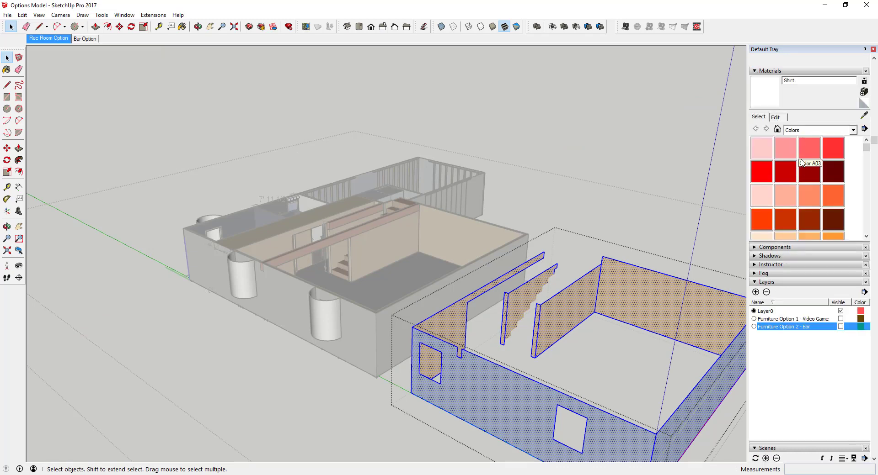
{"action": "left_click", "coordinate": [806, 176]}
{"action": "left_click", "coordinate": [642, 303]}
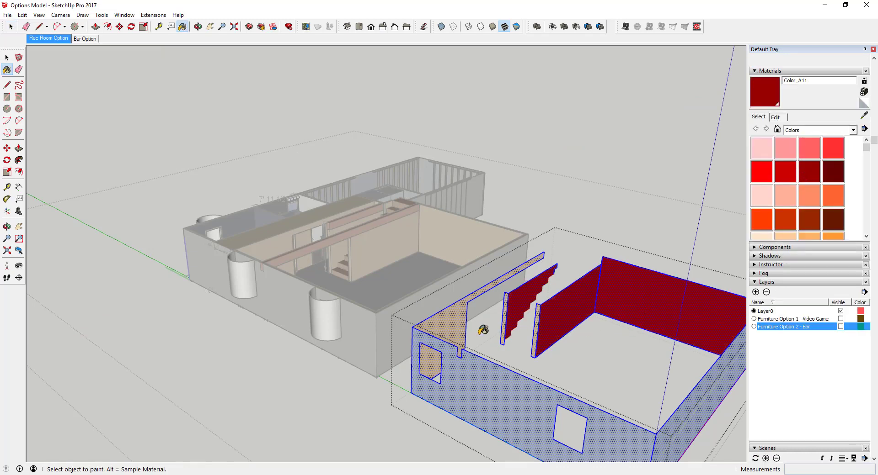
{"action": "left_click", "coordinate": [468, 315]}
{"action": "key", "text": "space"}
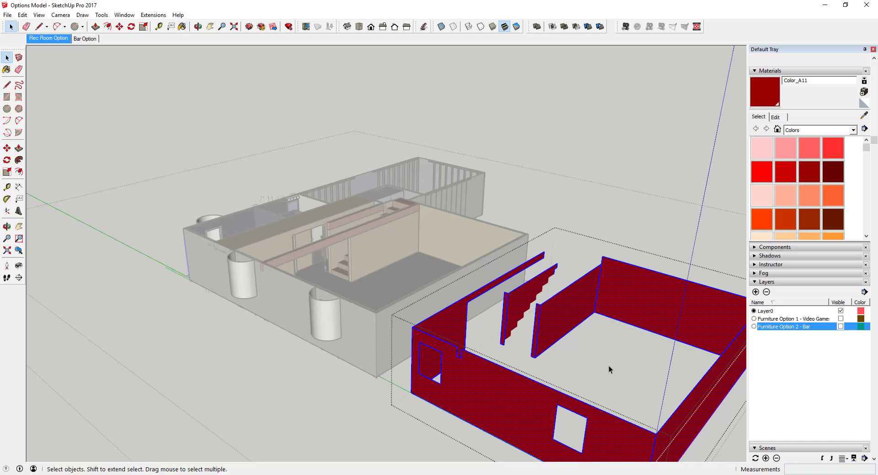
- Leave the copied wall group and rename it as Wall Color Option 2 - Red
{"action": "left_click", "coordinate": [635, 364]}
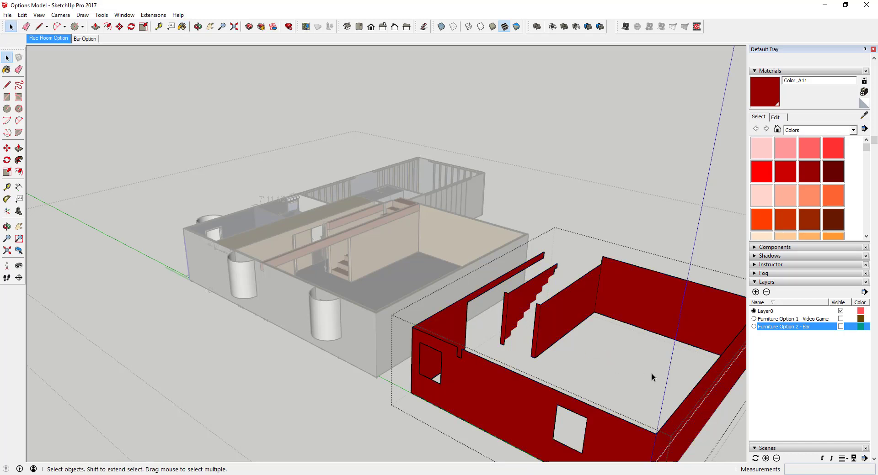
{"action": "scroll", "coordinate": [638, 373], "scroll_direction": "down", "scroll_amount": 3}
{"action": "left_click", "coordinate": [629, 326]}
{"action": "scroll", "coordinate": [806, 377], "scroll_direction": "down", "scroll_amount": 5}
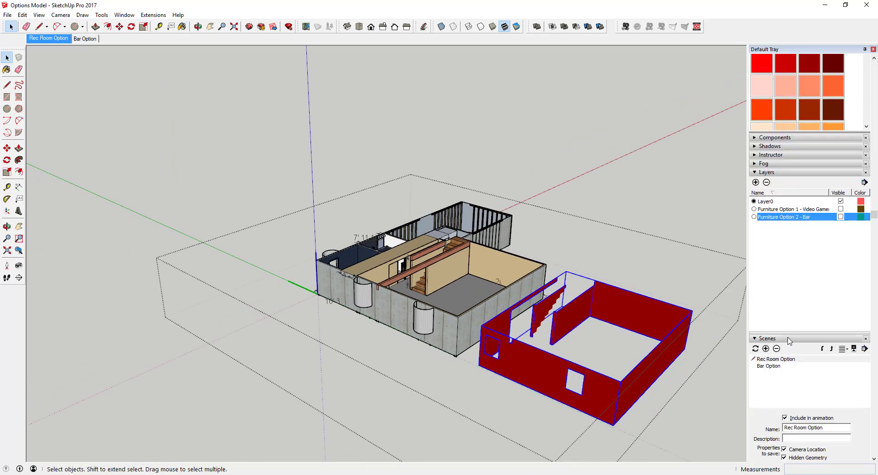
{"action": "right_click", "coordinate": [815, 400]}
{"action": "left_click", "coordinate": [807, 392]}
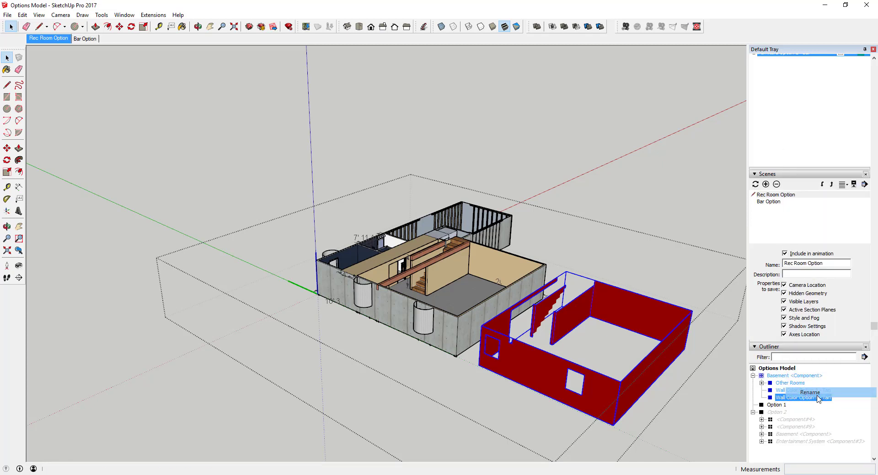
{"action": "left_click", "coordinate": [817, 397]}
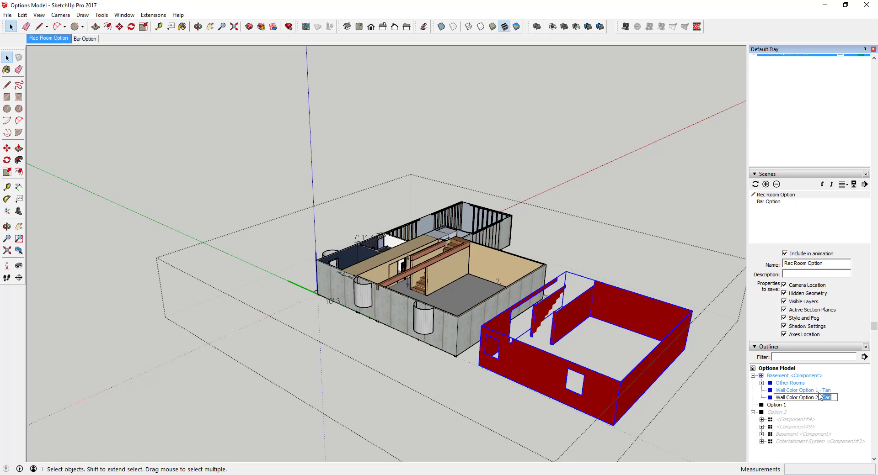
{"action": "key", "text": "Return"}
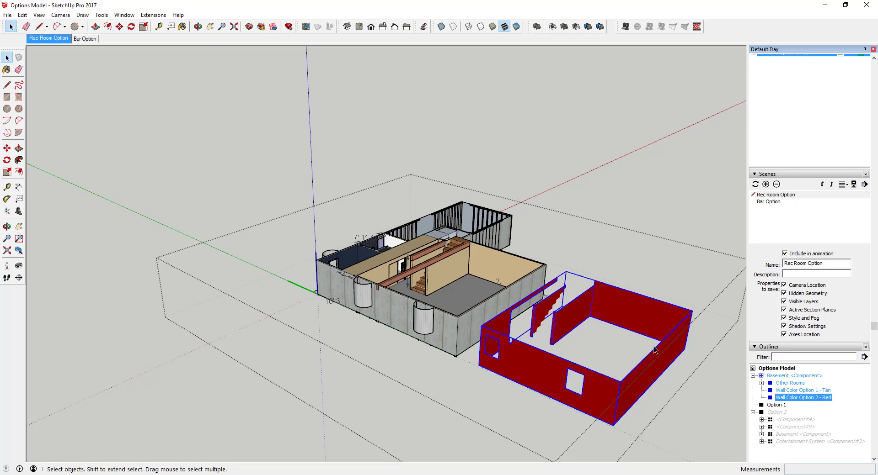
- Add two layers named Color Option 1 - Tan and Color Option 2 - Red
{"action": "middle_click_drag", "start_coordinate": [605, 314], "coordinate": [608, 298]}
{"action": "scroll", "coordinate": [807, 236], "scroll_direction": "up", "scroll_amount": 4}
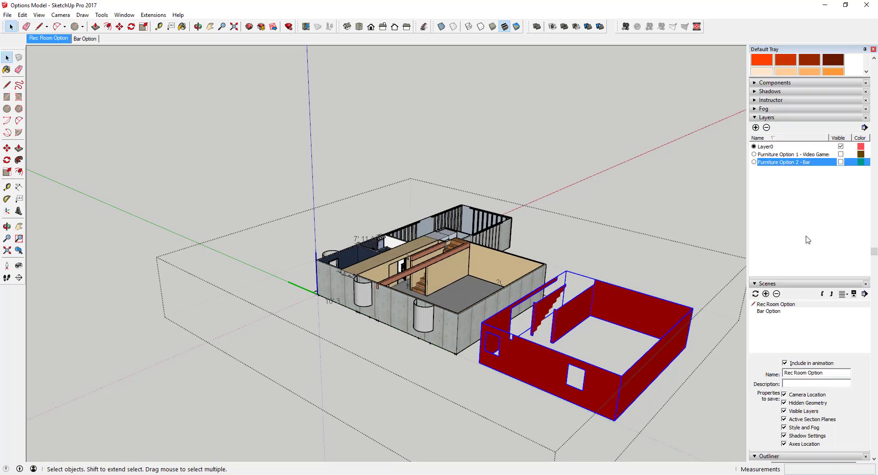
{"action": "scroll", "coordinate": [804, 247], "scroll_direction": "down", "scroll_amount": 2}
{"action": "scroll", "coordinate": [809, 183], "scroll_direction": "up", "scroll_amount": 2}
{"action": "left_click", "coordinate": [755, 128]}
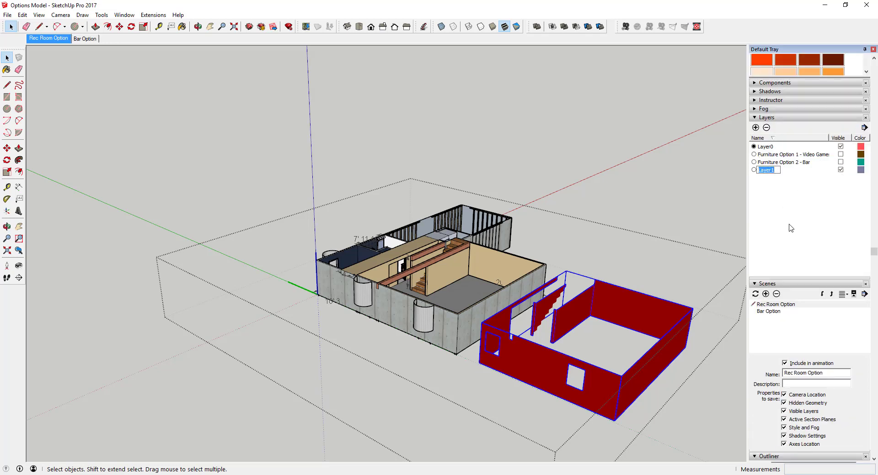
{"action": "type", "text": "Color Option 1 - Tan"}
{"action": "key", "text": "Return"}
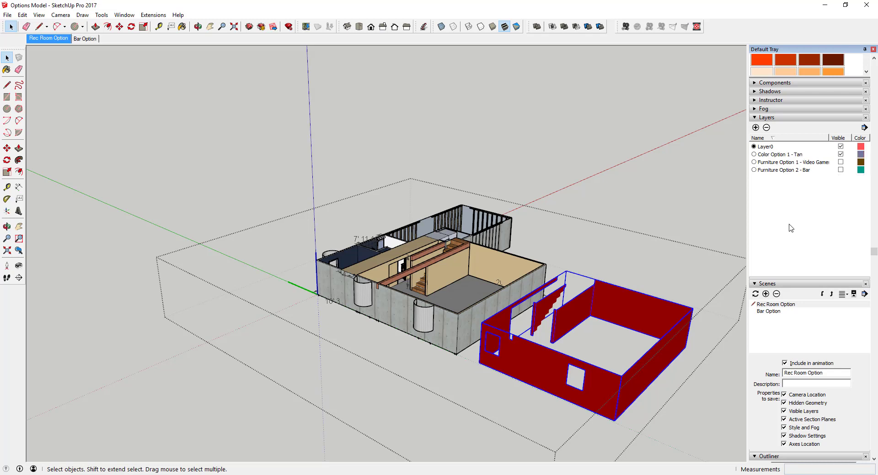
{"action": "left_click", "coordinate": [756, 127]}
{"action": "type", "text": "Color Option 2 - Red"}
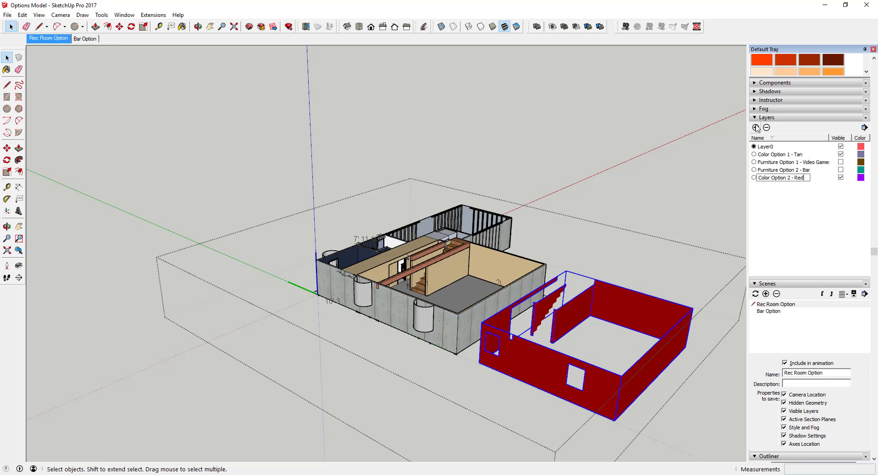
{"action": "key", "text": "Return"}
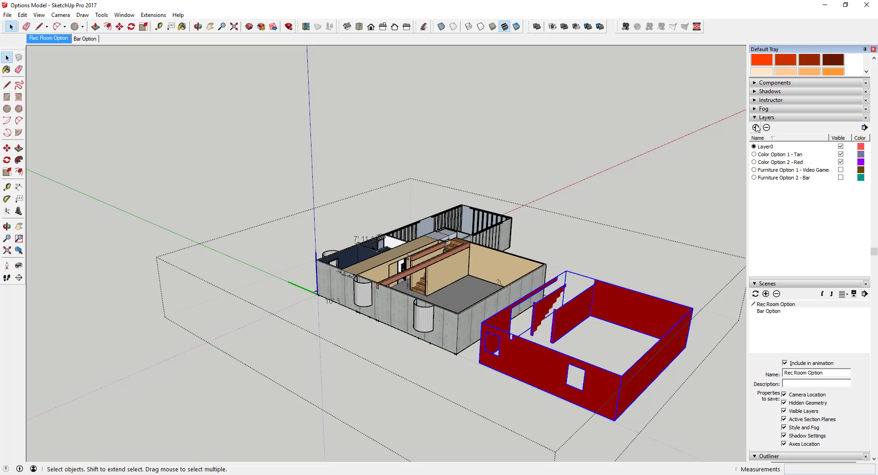
- Assign the Wall Color Option 1 - Tan group to the Color Option 1 - Tan layer and hide that layer
{"action": "scroll", "coordinate": [783, 246], "scroll_direction": "down", "scroll_amount": 3}
{"action": "left_click", "coordinate": [792, 339]}
{"action": "scroll", "coordinate": [802, 362], "scroll_direction": "up", "scroll_amount": 2}
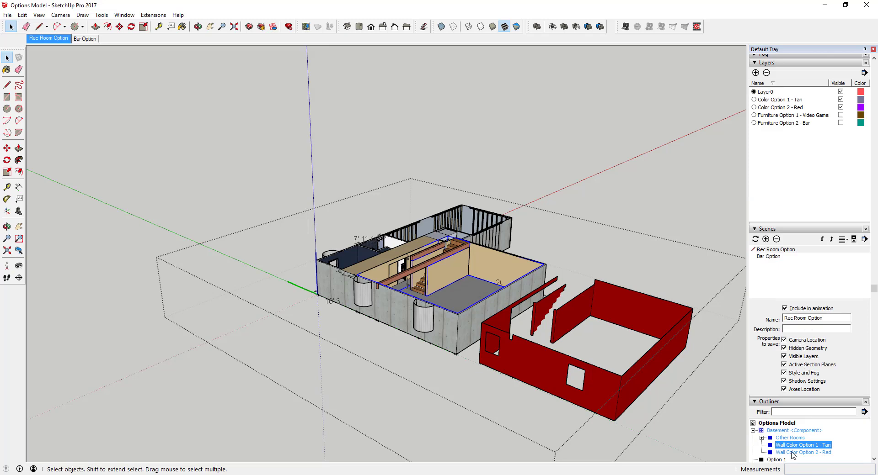
{"action": "scroll", "coordinate": [791, 445], "scroll_direction": "down", "scroll_amount": 2}
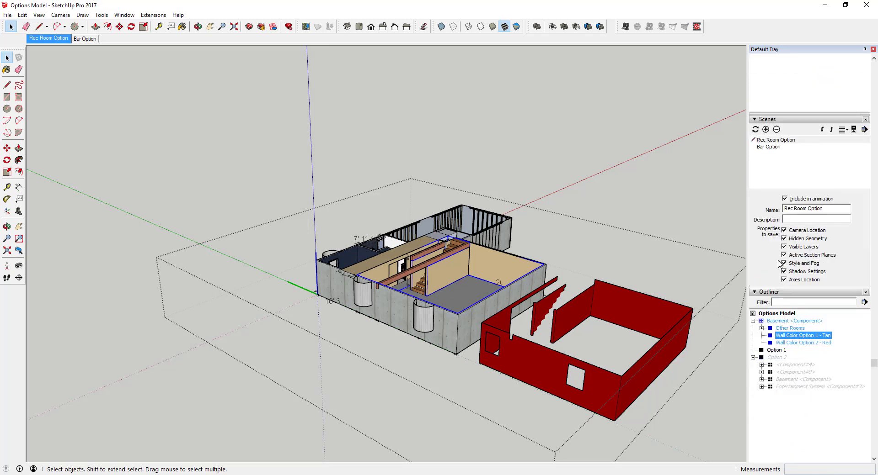
{"action": "scroll", "coordinate": [780, 273], "scroll_direction": "up", "scroll_amount": 5}
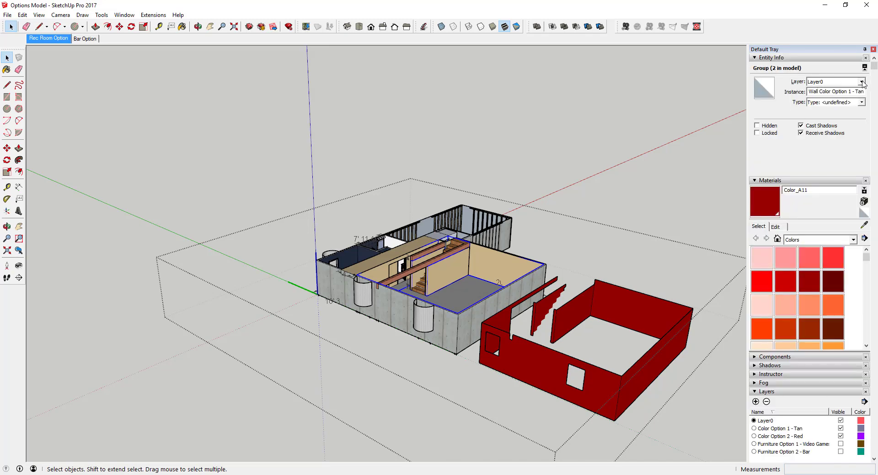
{"action": "left_click", "coordinate": [862, 83]}
{"action": "left_click", "coordinate": [844, 97]}
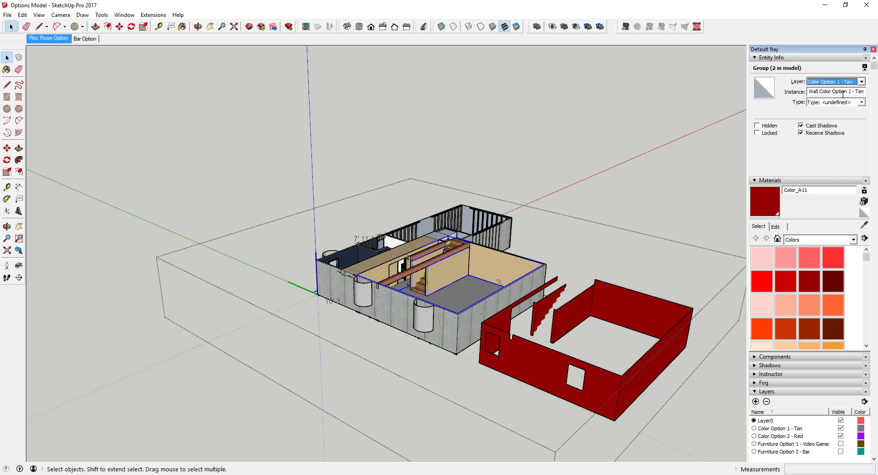
{"action": "left_click", "coordinate": [840, 429]}
{"action": "left_click", "coordinate": [840, 429]}
{"action": "left_click", "coordinate": [839, 429]}
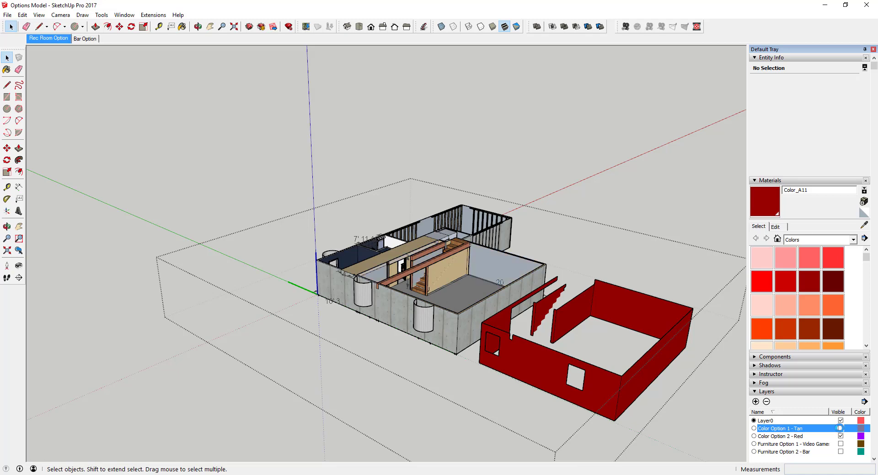
- Assign the Wall Color Option 2 - Red group to the Color Option 2 - Red layer
{"action": "left_click", "coordinate": [548, 315]}
{"action": "scroll", "coordinate": [552, 339], "scroll_direction": "up", "scroll_amount": 5}
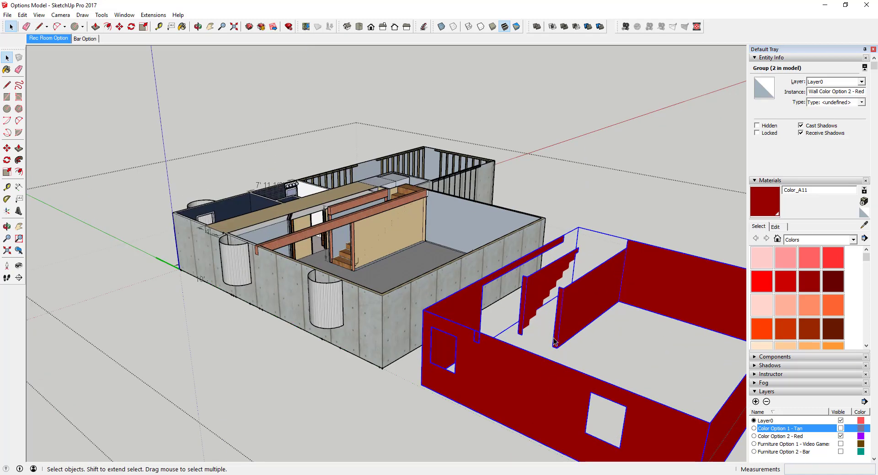
{"action": "scroll", "coordinate": [589, 258], "scroll_direction": "down", "scroll_amount": 3}
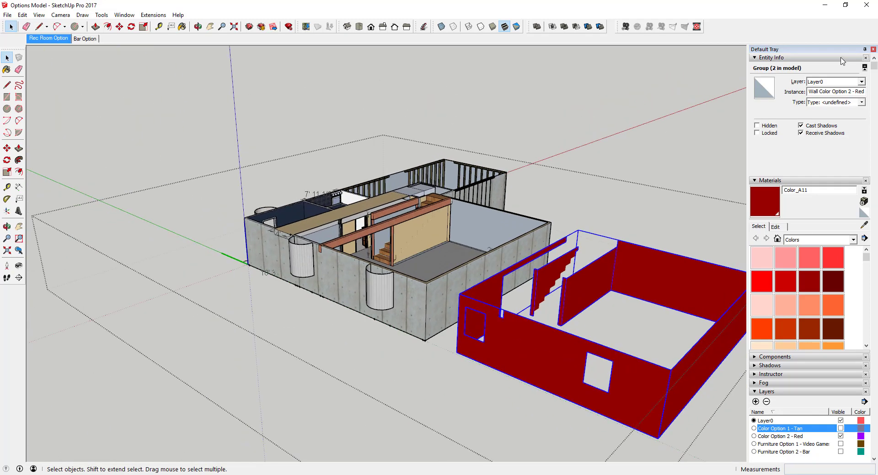
{"action": "left_click", "coordinate": [858, 84]}
{"action": "left_click", "coordinate": [830, 101]}
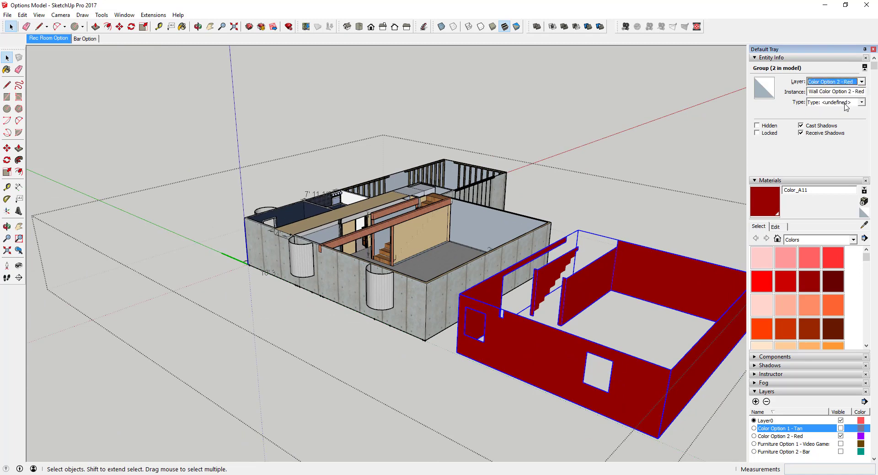
- Move the red wall group by its stair wall's bottom corner onto the matching corner beside the basement stairs
{"action": "middle_click_drag", "start_coordinate": [529, 323], "coordinate": [558, 347]}
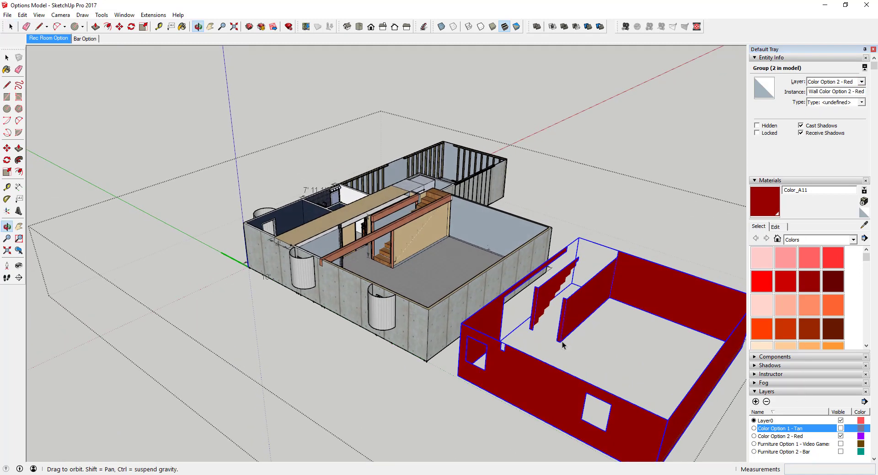
{"action": "scroll", "coordinate": [558, 346], "scroll_direction": "up", "scroll_amount": 4}
{"action": "key", "text": "m"}
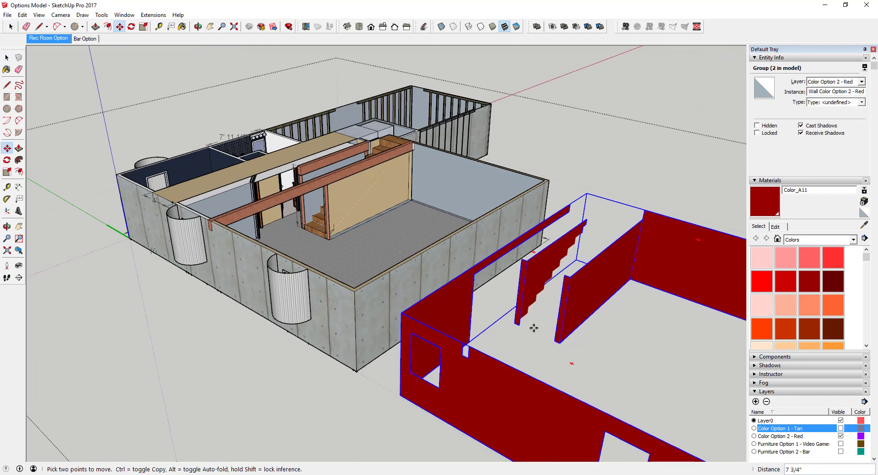
{"action": "left_click", "coordinate": [543, 334]}
{"action": "scroll", "coordinate": [337, 247], "scroll_direction": "up", "scroll_amount": 10}
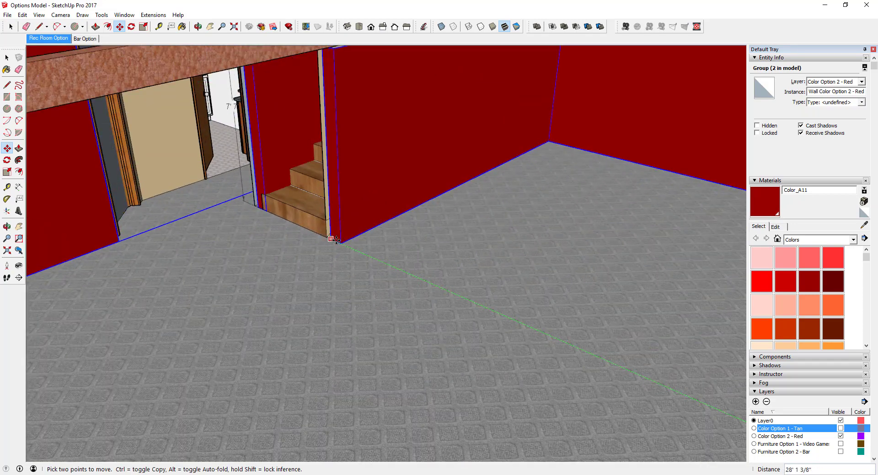
{"action": "left_click", "coordinate": [326, 238]}
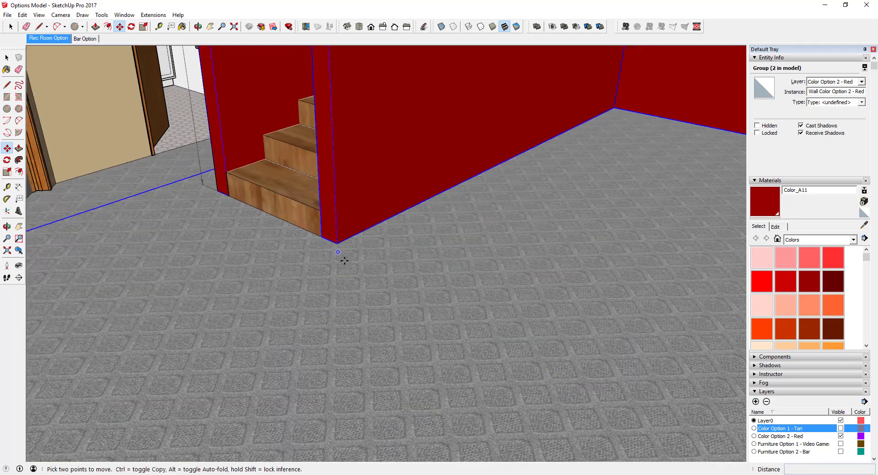
- Examine how the red walls fit around the rec room and stairs from several angles
{"action": "scroll", "coordinate": [334, 244], "scroll_direction": "down", "scroll_amount": 8}
{"action": "middle_click_drag", "start_coordinate": [406, 248], "coordinate": [417, 307]}
{"action": "scroll", "coordinate": [433, 235], "scroll_direction": "up", "scroll_amount": 5}
{"action": "middle_click_drag", "start_coordinate": [432, 251], "coordinate": [439, 207]}
{"action": "scroll", "coordinate": [401, 173], "scroll_direction": "down", "scroll_amount": 3}
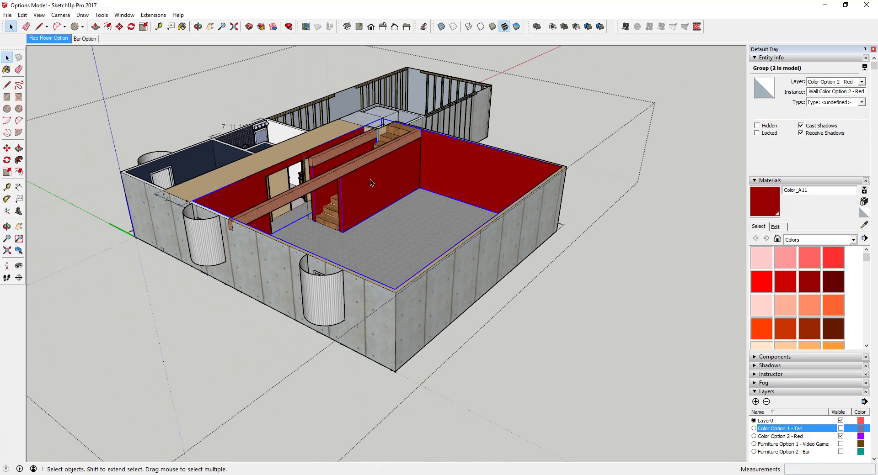
{"action": "scroll", "coordinate": [376, 185], "scroll_direction": "up", "scroll_amount": 3}
{"action": "scroll", "coordinate": [429, 177], "scroll_direction": "down", "scroll_amount": 5}
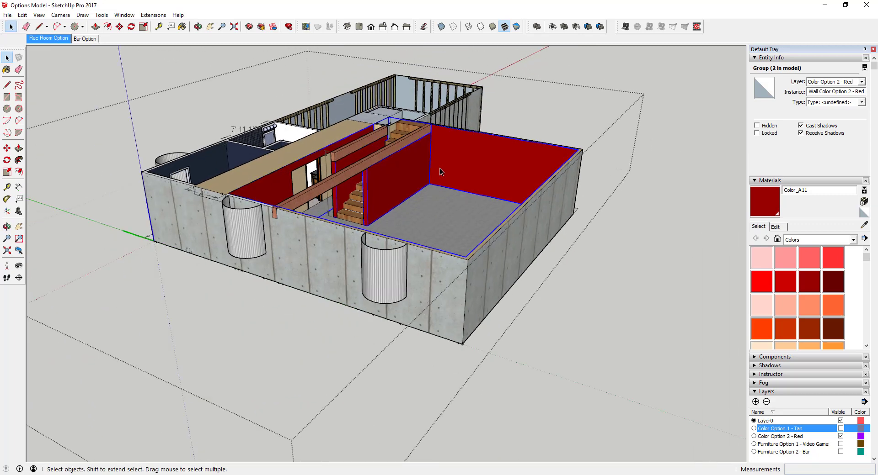
{"action": "scroll", "coordinate": [440, 167], "scroll_direction": "up", "scroll_amount": 6}
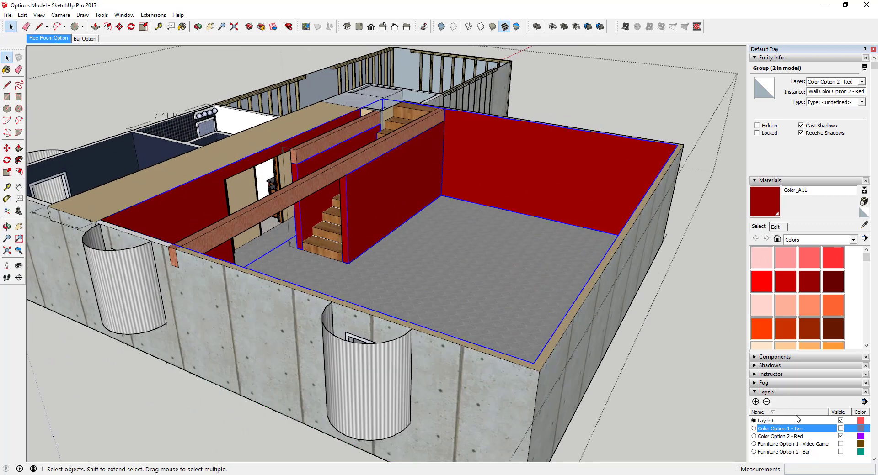
- Toggle the two wall color layers alternately, ending with Color Option 1 - Tan visible and Color Option 2 - Red hidden
{"action": "scroll", "coordinate": [807, 402], "scroll_direction": "down", "scroll_amount": 4}
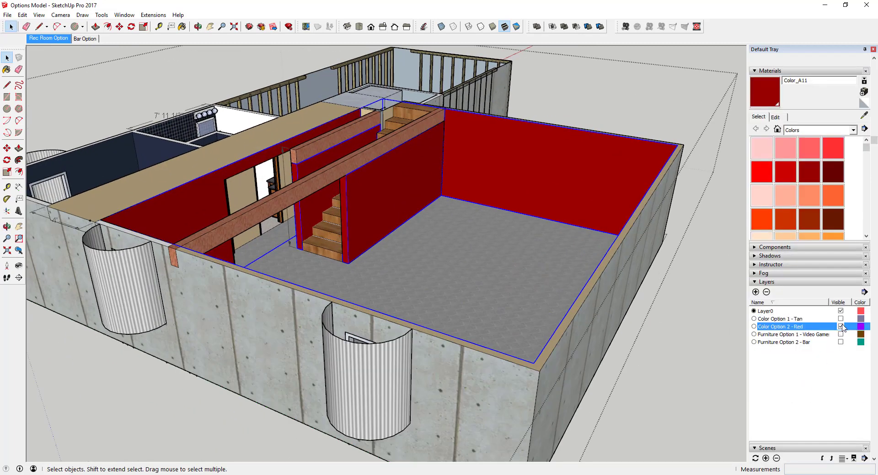
{"action": "left_click", "coordinate": [841, 327]}
{"action": "left_click", "coordinate": [840, 319]}
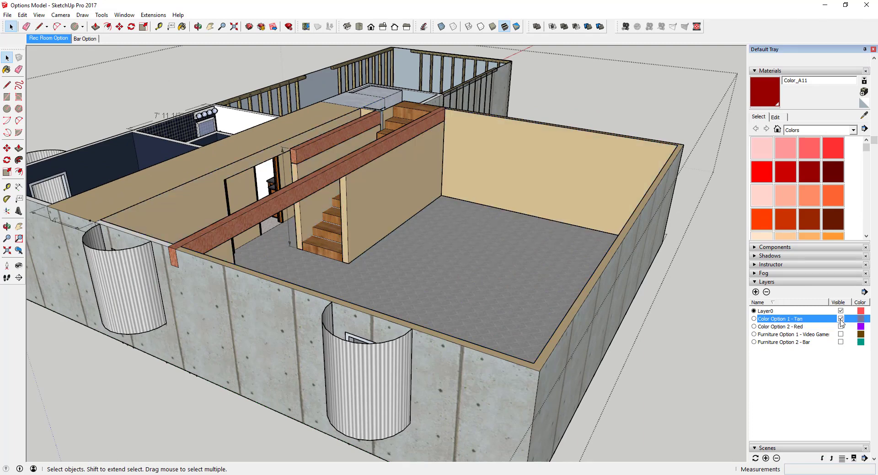
{"action": "left_click", "coordinate": [840, 326]}
{"action": "left_click", "coordinate": [841, 326]}
{"action": "left_click", "coordinate": [840, 326]}
{"action": "left_click", "coordinate": [841, 319]}
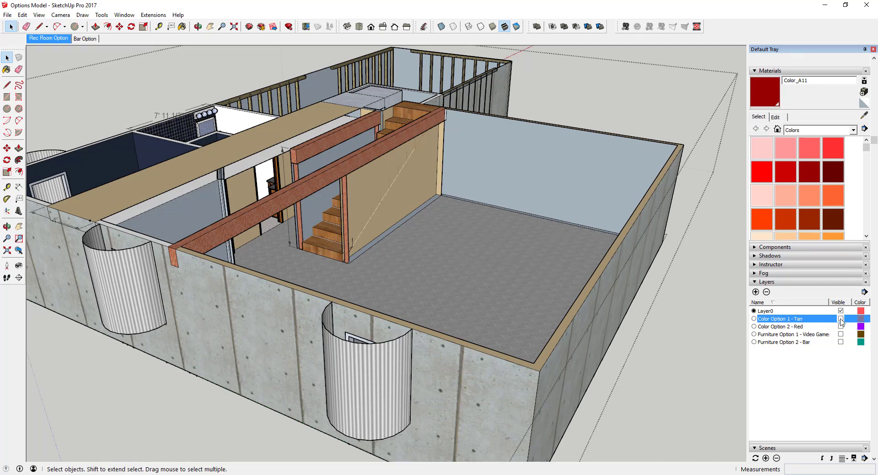
{"action": "left_click", "coordinate": [840, 326]}
{"action": "left_click", "coordinate": [840, 320]}
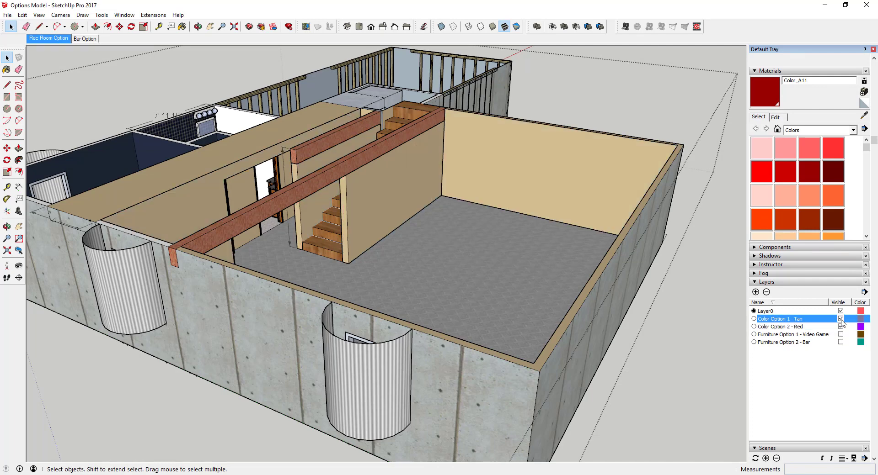
{"action": "left_click", "coordinate": [840, 327]}
{"action": "left_click", "coordinate": [840, 318]}
- Group the rec room's gray floor face inside the Basement component
{"action": "scroll", "coordinate": [531, 291], "scroll_direction": "down", "scroll_amount": 3}
{"action": "middle_click_drag", "start_coordinate": [531, 292], "coordinate": [413, 213]}
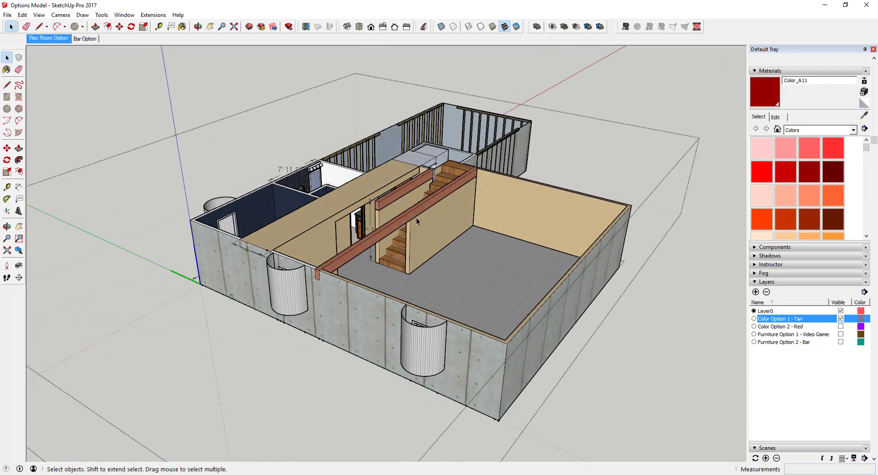
{"action": "scroll", "coordinate": [414, 213], "scroll_direction": "up", "scroll_amount": 4}
{"action": "scroll", "coordinate": [424, 238], "scroll_direction": "down", "scroll_amount": 2}
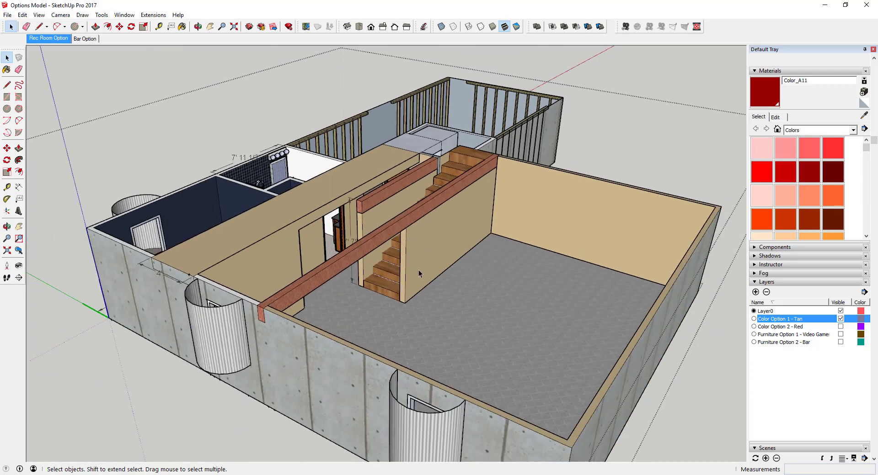
{"action": "left_click", "coordinate": [495, 322]}
{"action": "right_click", "coordinate": [495, 322]}
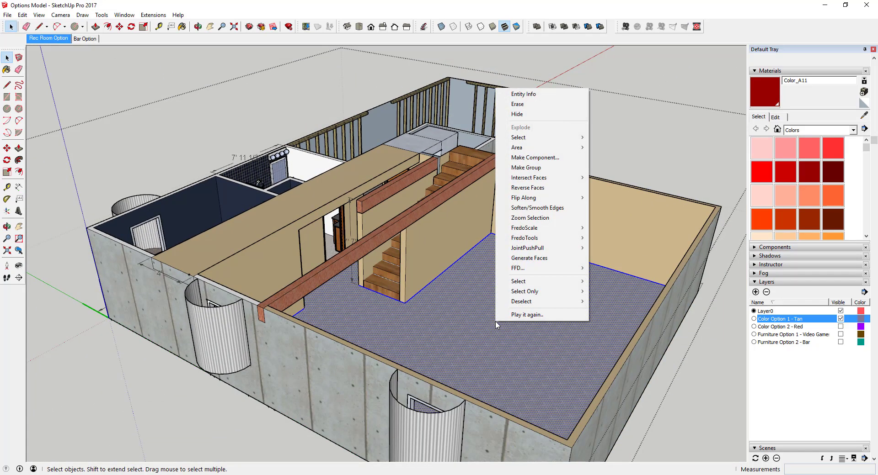
{"action": "left_click", "coordinate": [525, 168]}
- Rename the new floor group as Flooring Option 1 - Carpet
{"action": "scroll", "coordinate": [796, 375], "scroll_direction": "down", "scroll_amount": 6}
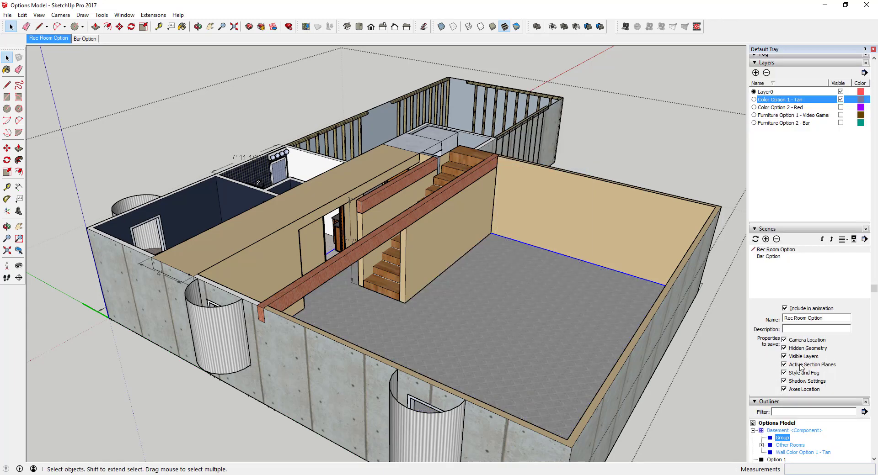
{"action": "right_click", "coordinate": [783, 330]}
{"action": "left_click", "coordinate": [796, 323]}
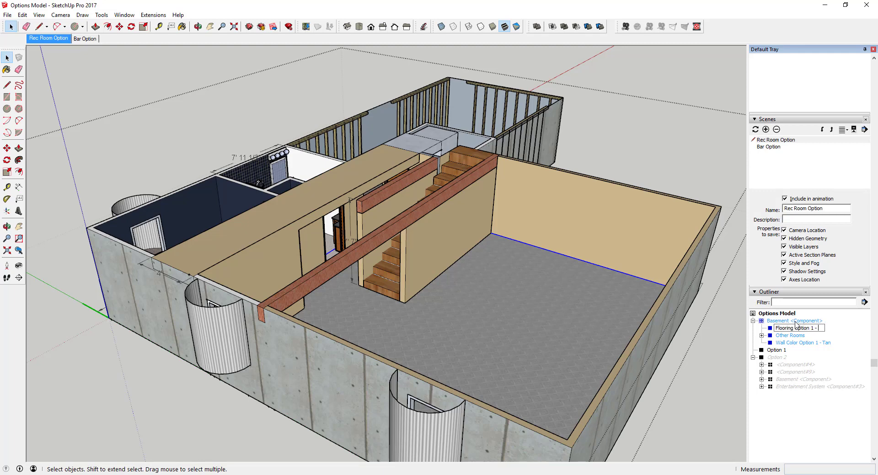
{"action": "type", "text": "Flooring Option 1 - Carpet"}
{"action": "key", "text": "Return"}
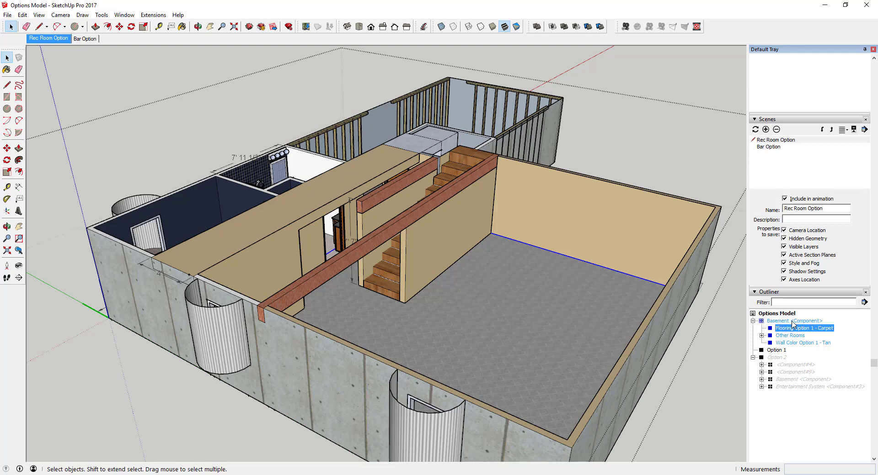
- Copy the Flooring Option 1 - Carpet group out of the rec room to empty space about 32 feet away
{"action": "left_click", "coordinate": [544, 248]}
{"action": "key", "text": "m"}
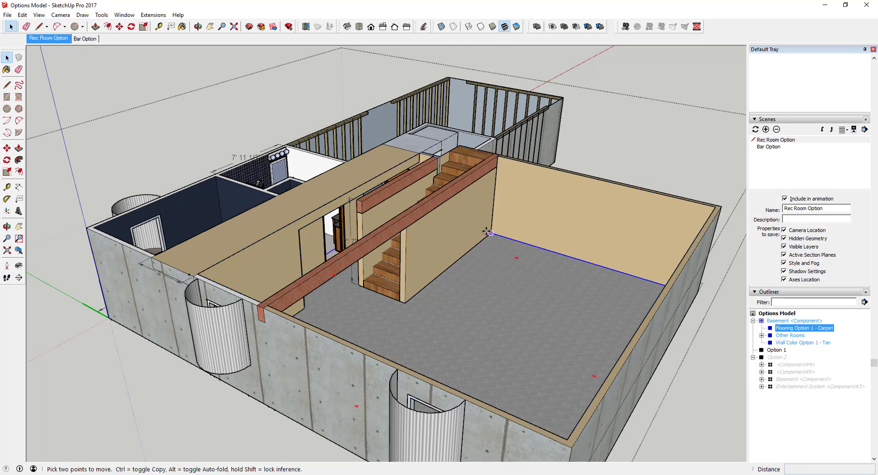
{"action": "left_click", "coordinate": [491, 234]}
{"action": "key", "text": "ctrl"}
{"action": "scroll", "coordinate": [492, 234], "scroll_direction": "down", "scroll_amount": 6}
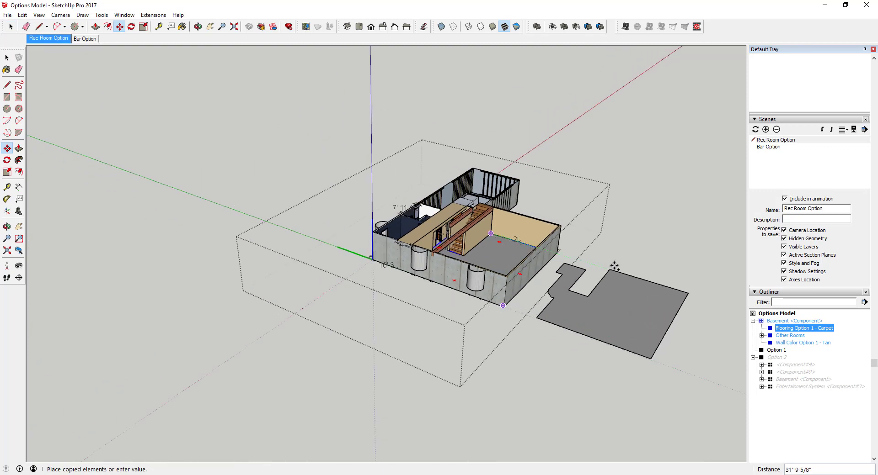
{"action": "left_click", "coordinate": [617, 272]}
{"action": "key", "text": "space"}
- Open the copied floor group for editing and select its face with its edges
{"action": "double_click", "coordinate": [625, 303]}
{"action": "double_click", "coordinate": [629, 306]}
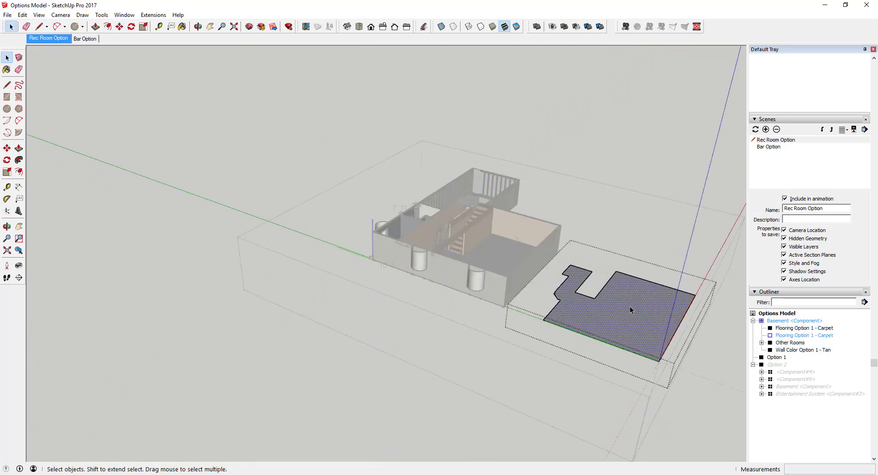
{"action": "scroll", "coordinate": [779, 174], "scroll_direction": "up", "scroll_amount": 4}
{"action": "scroll", "coordinate": [811, 118], "scroll_direction": "up", "scroll_amount": 1}
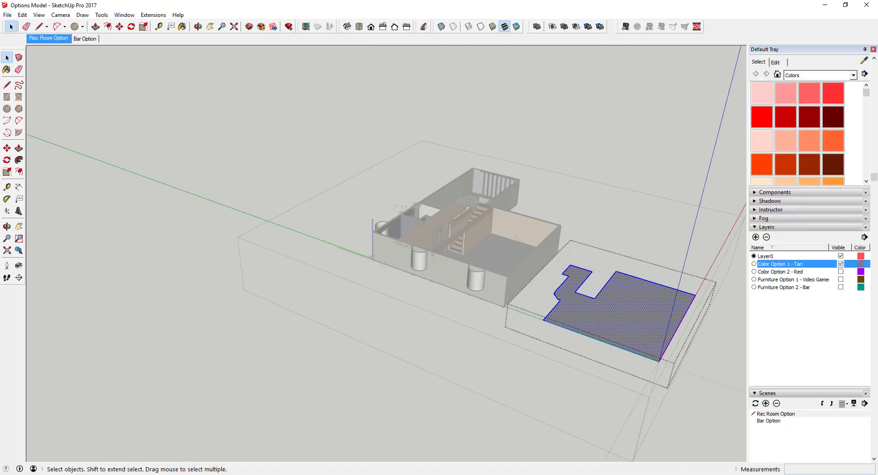
- Try the Granite Tile material from the Tile collection on the copied floor face
{"action": "left_click", "coordinate": [812, 79]}
{"action": "left_click", "coordinate": [804, 162]}
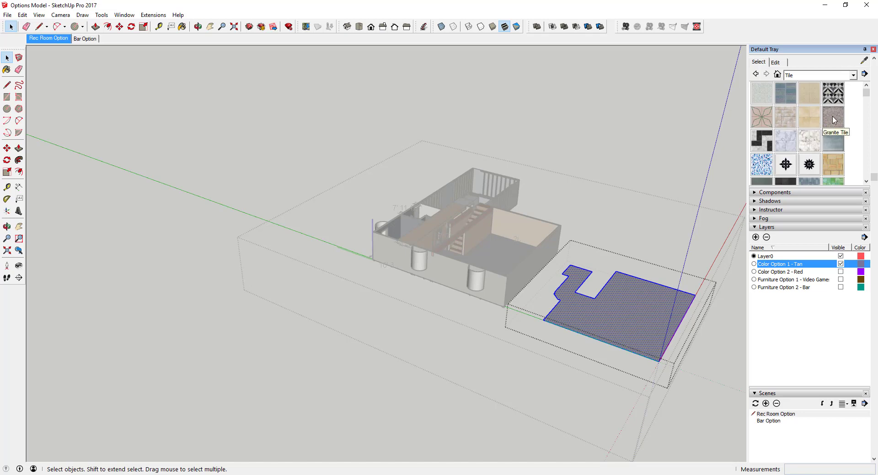
{"action": "left_click", "coordinate": [833, 120]}
{"action": "left_click", "coordinate": [627, 312]}
{"action": "scroll", "coordinate": [640, 320], "scroll_direction": "up", "scroll_amount": 4}
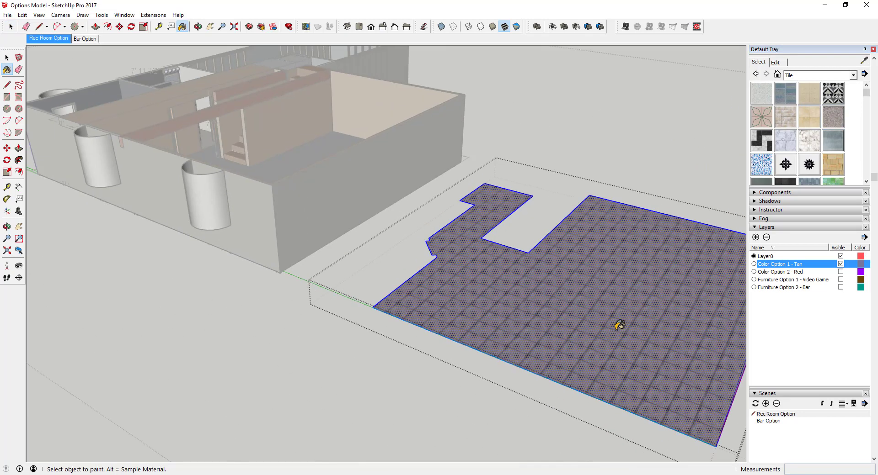
{"action": "scroll", "coordinate": [622, 325], "scroll_direction": "up", "scroll_amount": 2}
{"action": "scroll", "coordinate": [849, 130], "scroll_direction": "down", "scroll_amount": 2}
{"action": "scroll", "coordinate": [849, 151], "scroll_direction": "down", "scroll_amount": 2}
- Try the Tile Veriegated Stone material on the copied floor face
{"action": "left_click", "coordinate": [811, 146]}
{"action": "left_click", "coordinate": [567, 264]}
{"action": "scroll", "coordinate": [815, 150], "scroll_direction": "up", "scroll_amount": 4}
{"action": "scroll", "coordinate": [814, 178], "scroll_direction": "down", "scroll_amount": 3}
- Paint the copied floor face with Wood Floor Dark from the Wood collection and close the group
{"action": "left_click", "coordinate": [818, 130]}
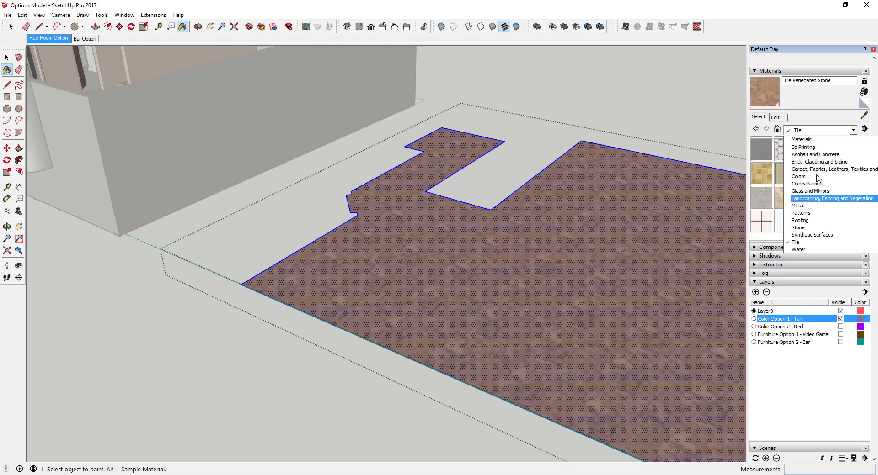
{"action": "scroll", "coordinate": [819, 176], "scroll_direction": "down", "scroll_amount": 1}
{"action": "scroll", "coordinate": [822, 172], "scroll_direction": "up", "scroll_amount": 1}
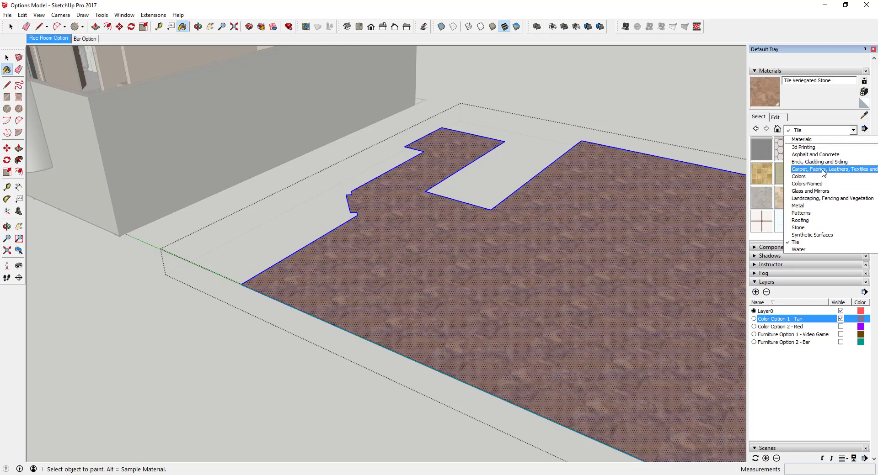
{"action": "scroll", "coordinate": [821, 183], "scroll_direction": "down", "scroll_amount": 2}
{"action": "scroll", "coordinate": [821, 184], "scroll_direction": "up", "scroll_amount": 1}
{"action": "scroll", "coordinate": [823, 185], "scroll_direction": "up", "scroll_amount": 1}
{"action": "scroll", "coordinate": [813, 215], "scroll_direction": "down", "scroll_amount": 1}
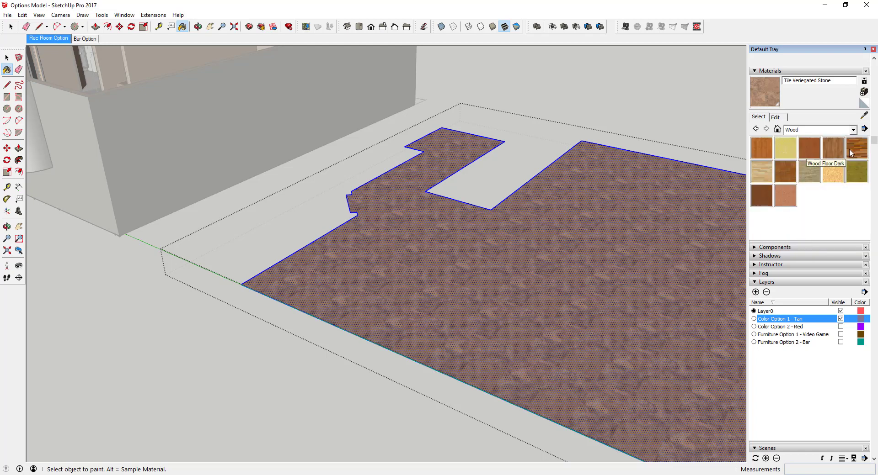
{"action": "left_click", "coordinate": [857, 153]}
{"action": "left_click", "coordinate": [525, 300]}
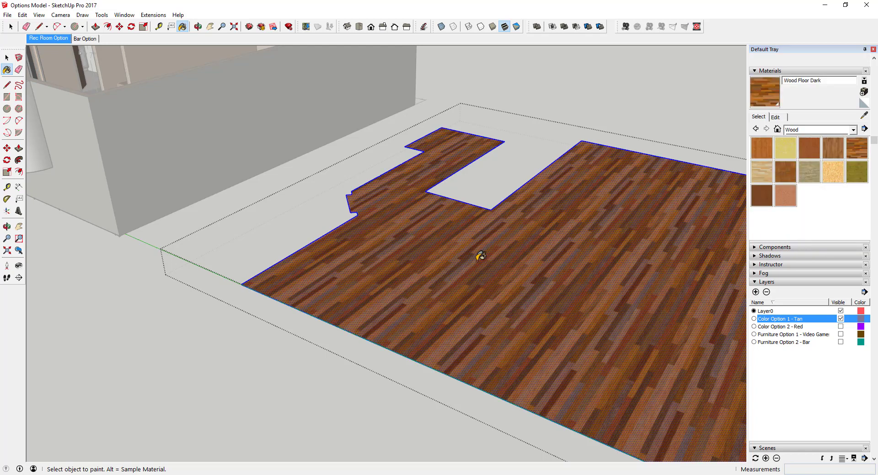
{"action": "scroll", "coordinate": [504, 270], "scroll_direction": "down", "scroll_amount": 6}
{"action": "key", "text": "space"}
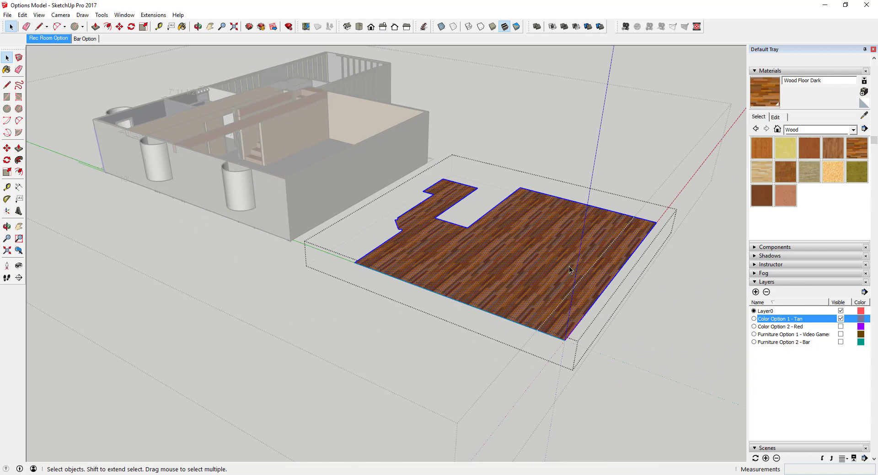
{"action": "left_click", "coordinate": [666, 325]}
{"action": "left_click", "coordinate": [553, 267]}
- Rename the copied wood floor group as Flooring Option 2 - Wood
{"action": "scroll", "coordinate": [770, 357], "scroll_direction": "down", "scroll_amount": 8}
{"action": "right_click", "coordinate": [797, 282]}
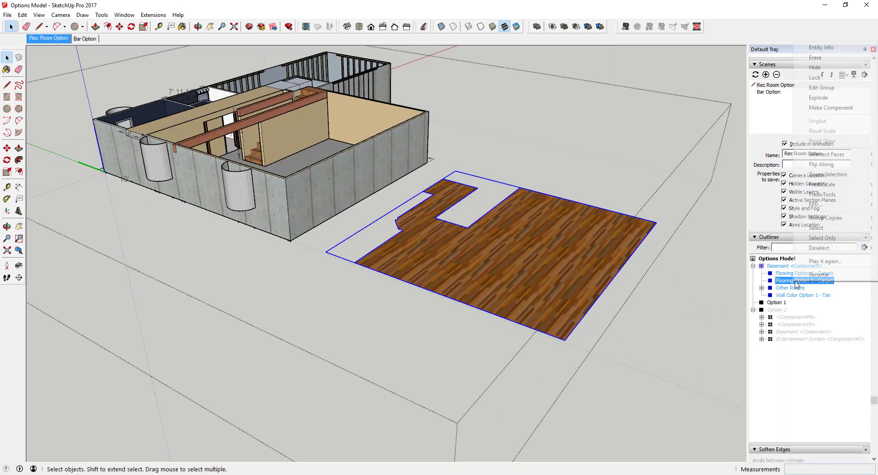
{"action": "left_click", "coordinate": [805, 272]}
{"action": "left_click", "coordinate": [812, 280]}
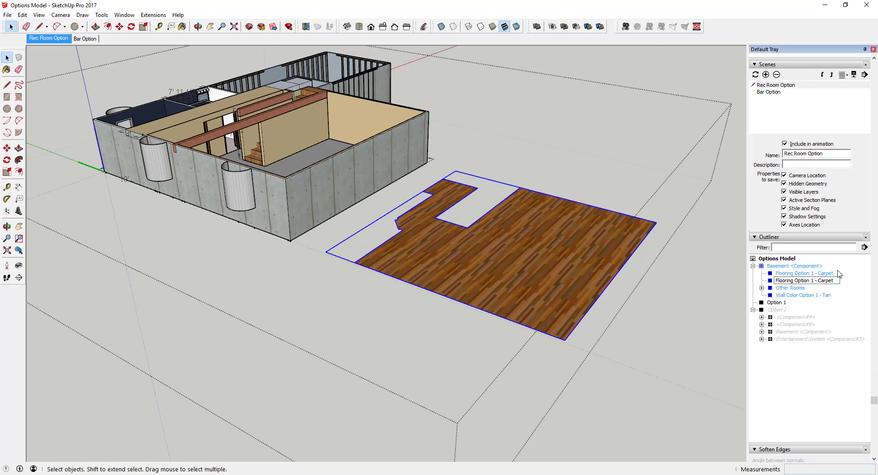
{"action": "key", "text": "shift+End"}
{"action": "type", "text": "Wood"}
{"action": "key", "text": "Return"}
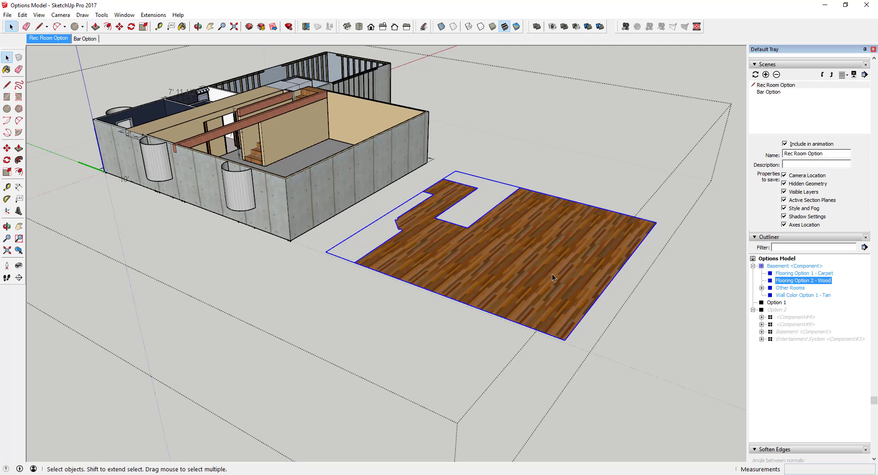
- Add two layers named Floor Option 1 - Carpet and Floor Option 2 - Wood
{"action": "scroll", "coordinate": [695, 219], "scroll_direction": "up", "scroll_amount": 3}
{"action": "scroll", "coordinate": [678, 278], "scroll_direction": "down", "scroll_amount": 3}
{"action": "scroll", "coordinate": [673, 256], "scroll_direction": "up", "scroll_amount": 1}
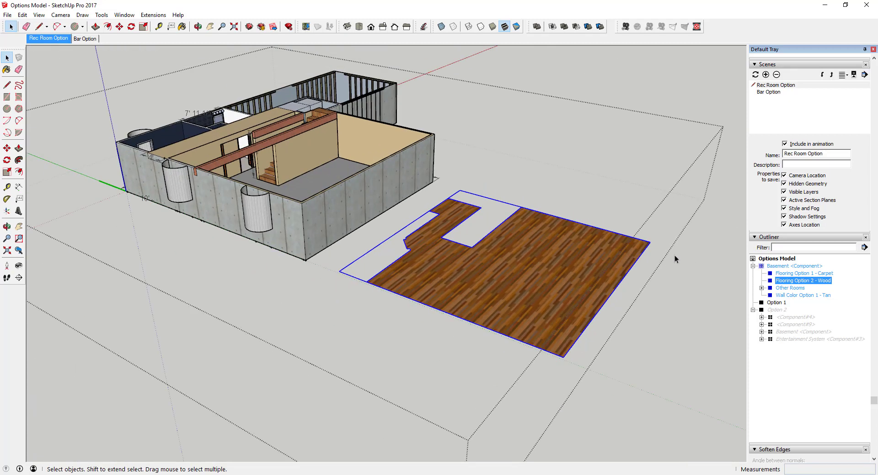
{"action": "scroll", "coordinate": [787, 167], "scroll_direction": "up", "scroll_amount": 8}
{"action": "scroll", "coordinate": [782, 160], "scroll_direction": "up", "scroll_amount": 3}
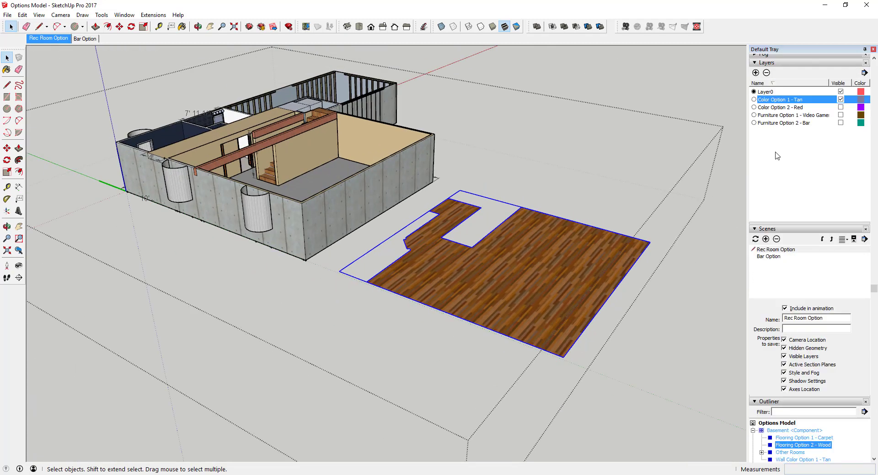
{"action": "left_click", "coordinate": [755, 73]}
{"action": "type", "text": "Floor Option 1 - Carpet"}
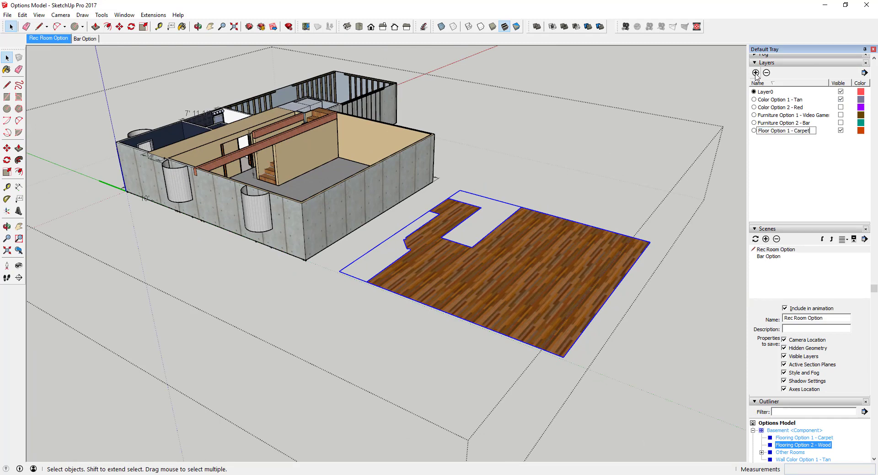
{"action": "key", "text": "Return"}
{"action": "left_click", "coordinate": [755, 74]}
{"action": "type", "text": "Floor Option"}
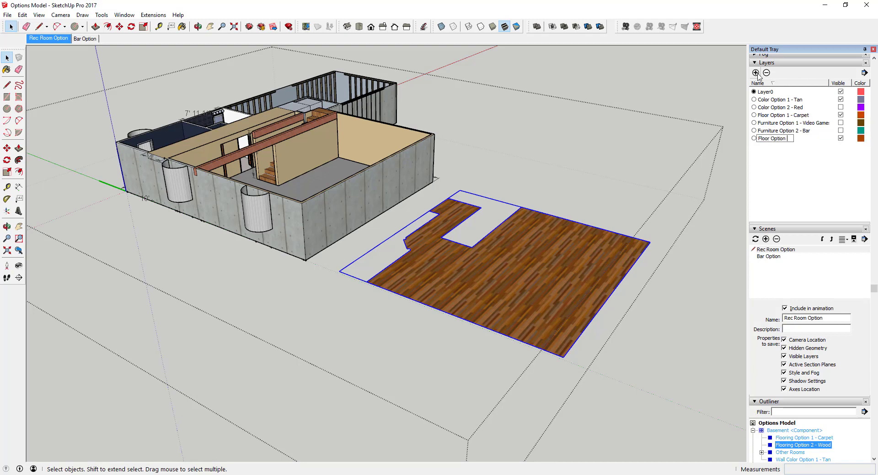
{"action": "type", "text": " 2 - Wood"}
{"action": "key", "text": "Return"}
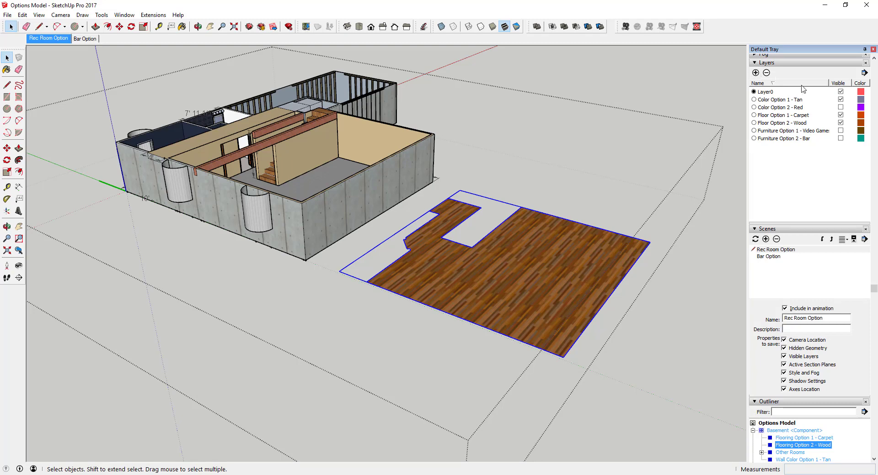
- Assign the Flooring Option 2 - Wood group to the Floor Option 2 - Wood layer
{"action": "scroll", "coordinate": [813, 178], "scroll_direction": "up", "scroll_amount": 10}
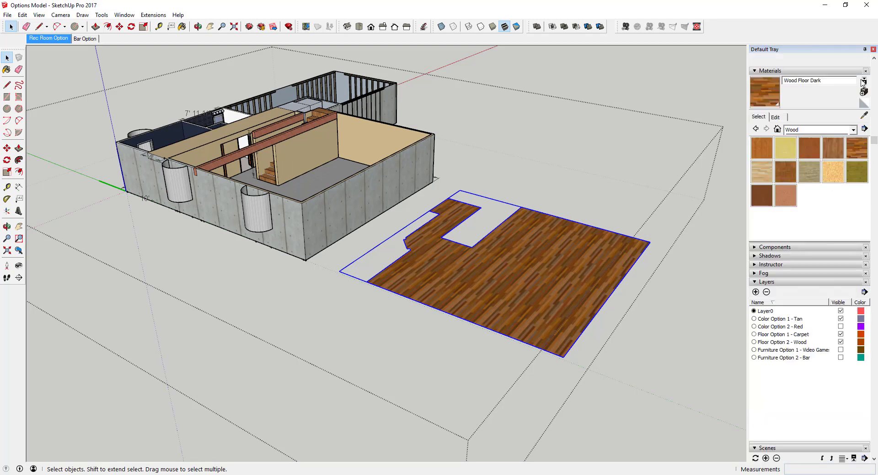
{"action": "left_click", "coordinate": [860, 82]}
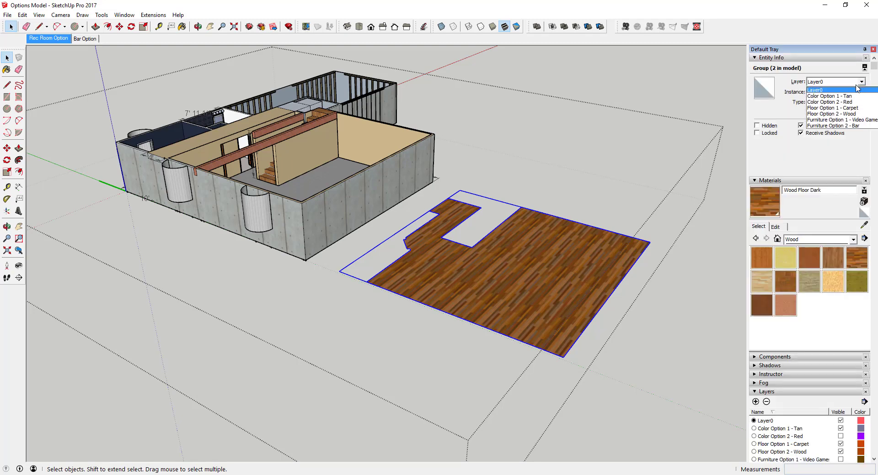
{"action": "left_click", "coordinate": [830, 116]}
- Assign the Flooring Option 1 - Carpet group to the Floor Option 1 - Carpet layer
{"action": "scroll", "coordinate": [786, 187], "scroll_direction": "down", "scroll_amount": 5}
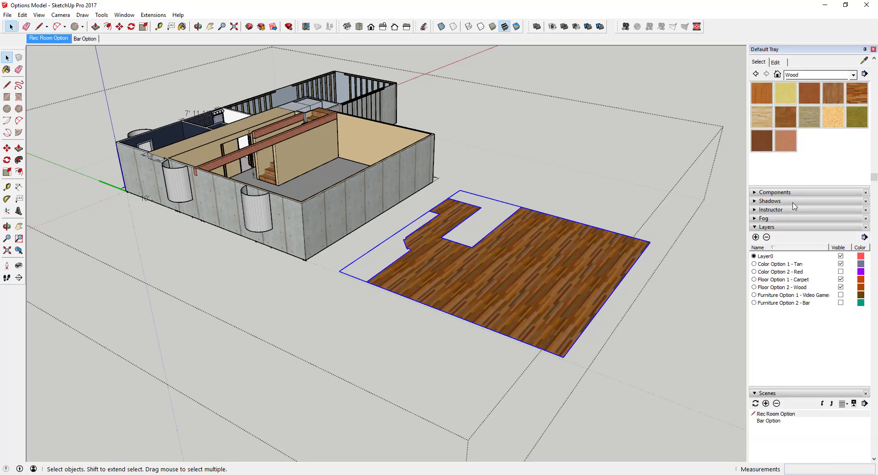
{"action": "scroll", "coordinate": [837, 327], "scroll_direction": "down", "scroll_amount": 5}
{"action": "left_click", "coordinate": [795, 384]}
{"action": "scroll", "coordinate": [832, 201], "scroll_direction": "up", "scroll_amount": 10}
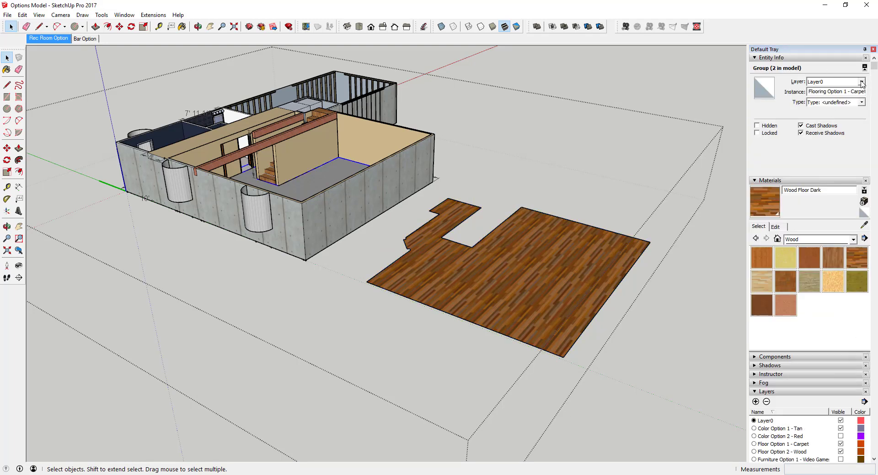
{"action": "left_click", "coordinate": [861, 82]}
{"action": "left_click", "coordinate": [843, 110]}
- Hide the Floor Option 1 - Carpet layer and move the wood floor group by its corner into the rec room
{"action": "scroll", "coordinate": [819, 231], "scroll_direction": "down", "scroll_amount": 5}
{"action": "scroll", "coordinate": [819, 234], "scroll_direction": "down", "scroll_amount": 3}
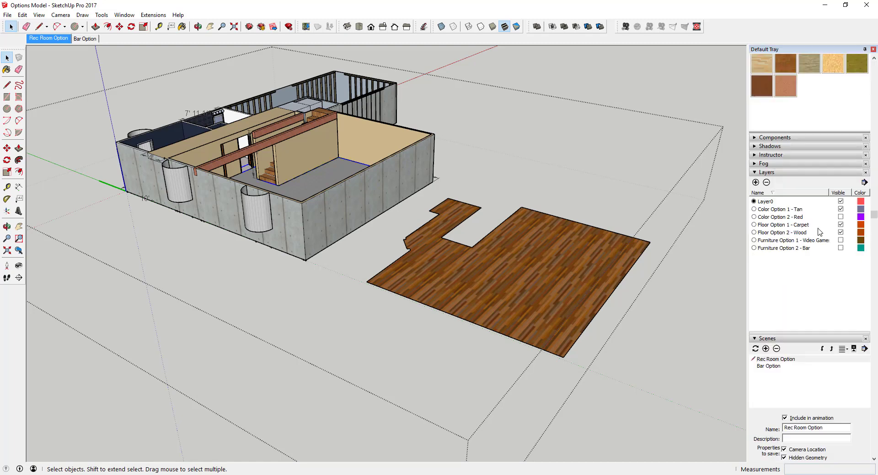
{"action": "left_click", "coordinate": [840, 225]}
{"action": "middle_click_drag", "start_coordinate": [622, 219], "coordinate": [529, 242]}
{"action": "left_click", "coordinate": [528, 243]}
{"action": "key", "text": "m"}
{"action": "left_click", "coordinate": [499, 198]}
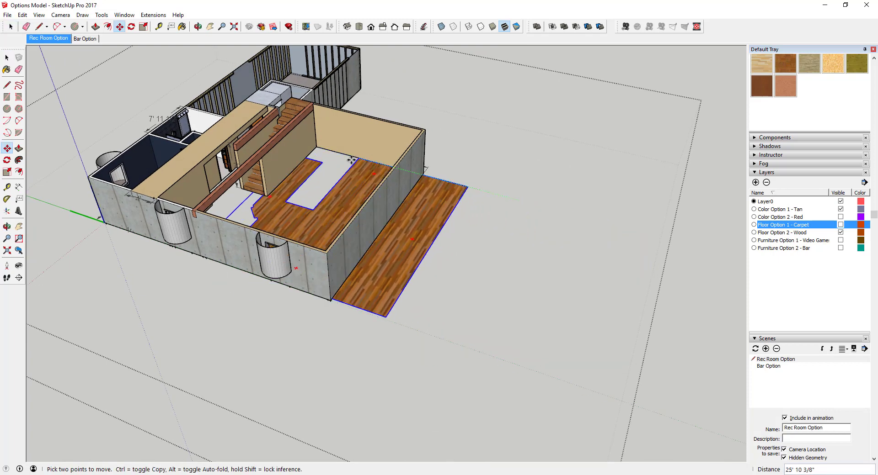
{"action": "left_click", "coordinate": [333, 152]}
{"action": "key", "text": "space"}
- Make the Furniture Option 1 layer visible and view the furniture on the wood floor
{"action": "middle_click_drag", "start_coordinate": [384, 210], "coordinate": [329, 159]}
{"action": "scroll", "coordinate": [330, 158], "scroll_direction": "up", "scroll_amount": 5}
{"action": "middle_click_drag", "start_coordinate": [521, 187], "coordinate": [529, 202]}
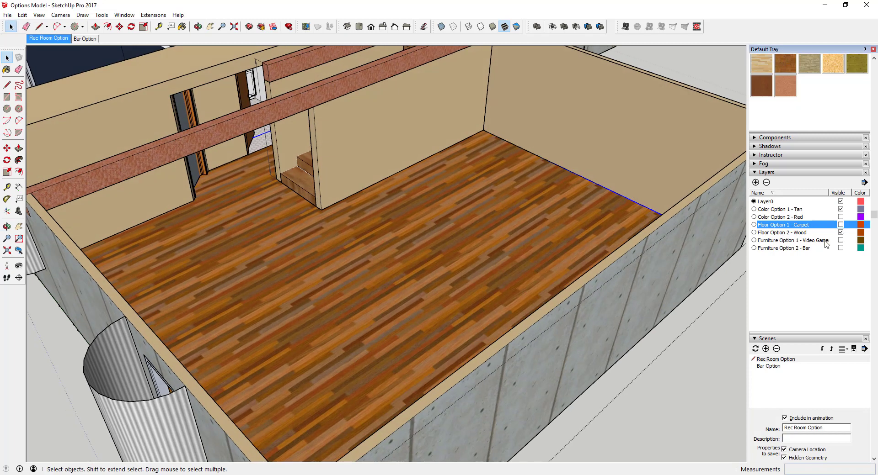
{"action": "left_click", "coordinate": [840, 241]}
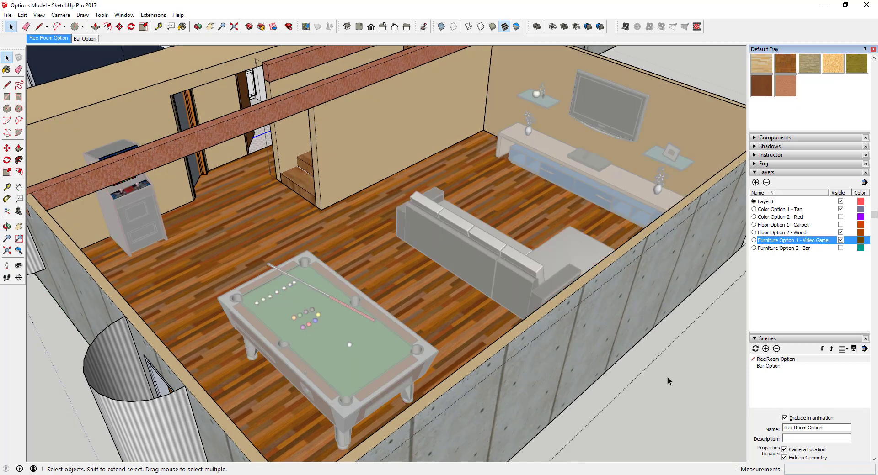
{"action": "middle_click_drag", "start_coordinate": [666, 378], "coordinate": [713, 297]}
- Switch the visible flooring layer to Floor Option 1 - Carpet and back to Floor Option 2 - Wood
{"action": "left_click", "coordinate": [840, 224]}
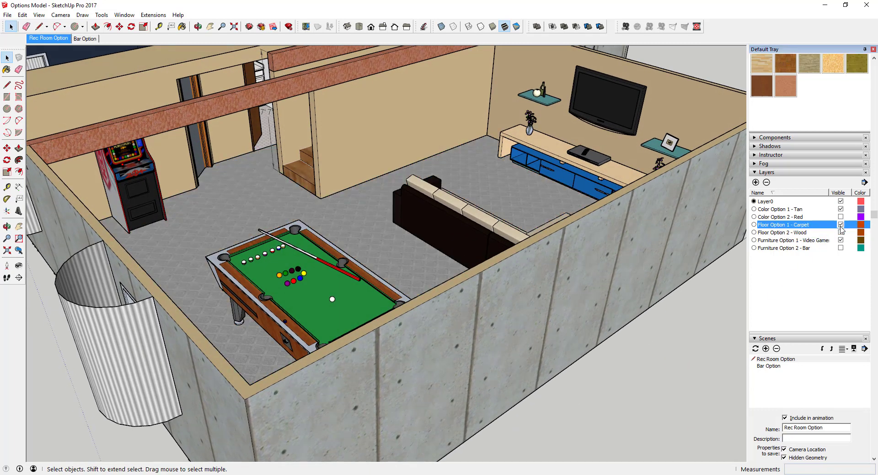
{"action": "left_click", "coordinate": [840, 225]}
{"action": "left_click", "coordinate": [840, 232]}
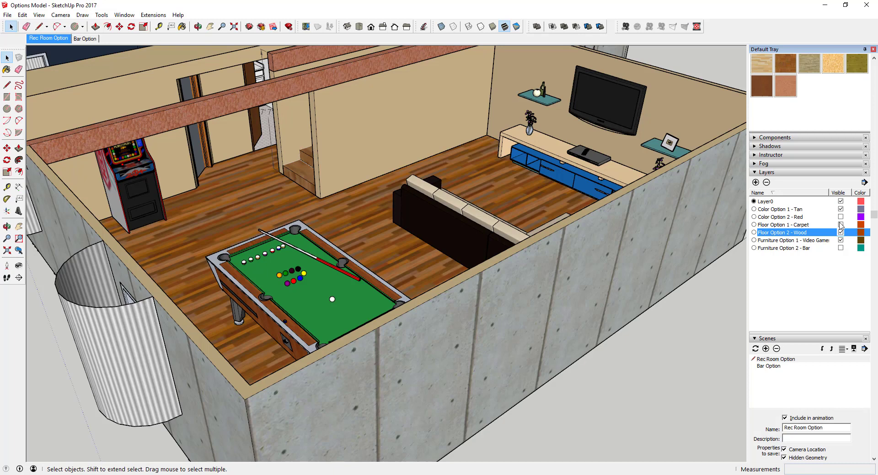
- Hide the Color Option 1 - Tan layer and show Color Option 2 - Red for the rec room walls
{"action": "left_click", "coordinate": [841, 209]}
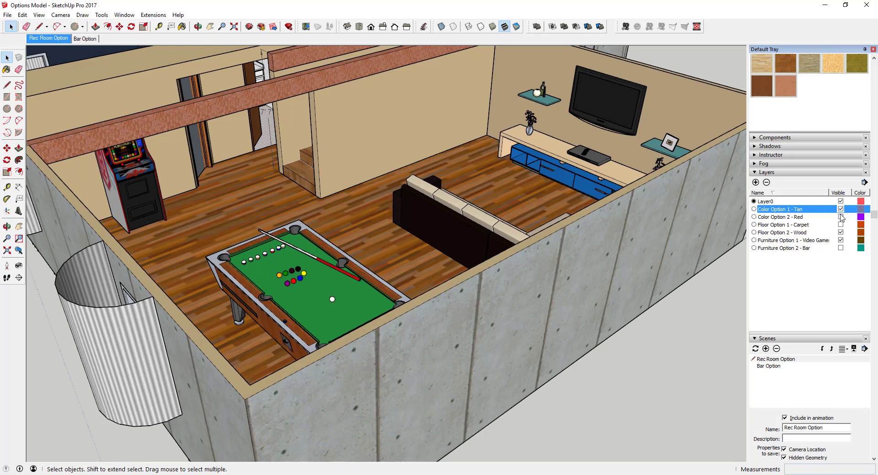
{"action": "left_click", "coordinate": [840, 217]}
{"action": "middle_click_drag", "start_coordinate": [356, 203], "coordinate": [467, 137]}
{"action": "scroll", "coordinate": [481, 153], "scroll_direction": "down", "scroll_amount": 3}
{"action": "scroll", "coordinate": [481, 154], "scroll_direction": "up", "scroll_amount": 3}
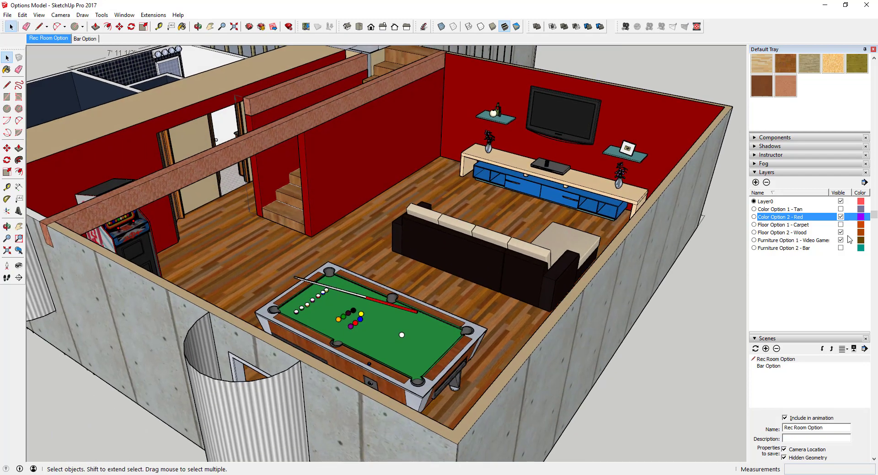
- Hide the Floor Option 2 - Wood layer and show Floor Option 1 - Carpet with the red walls
{"action": "left_click", "coordinate": [840, 232]}
{"action": "left_click", "coordinate": [841, 225]}
{"action": "middle_click_drag", "start_coordinate": [402, 280], "coordinate": [373, 239]}
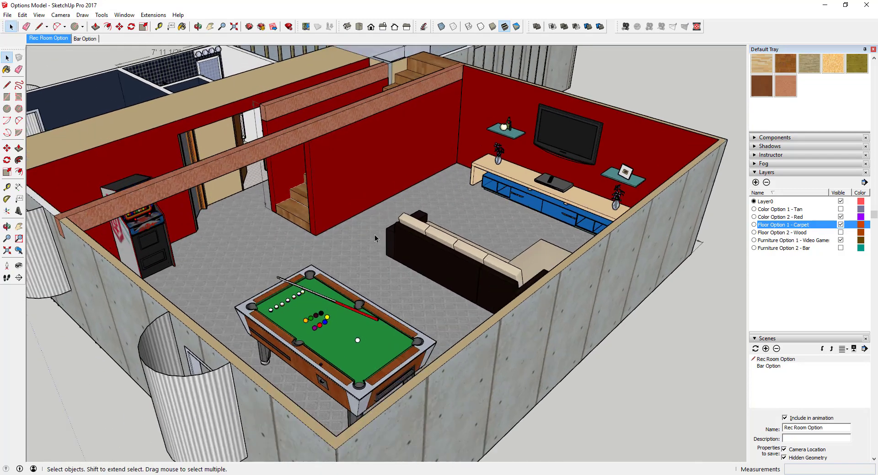